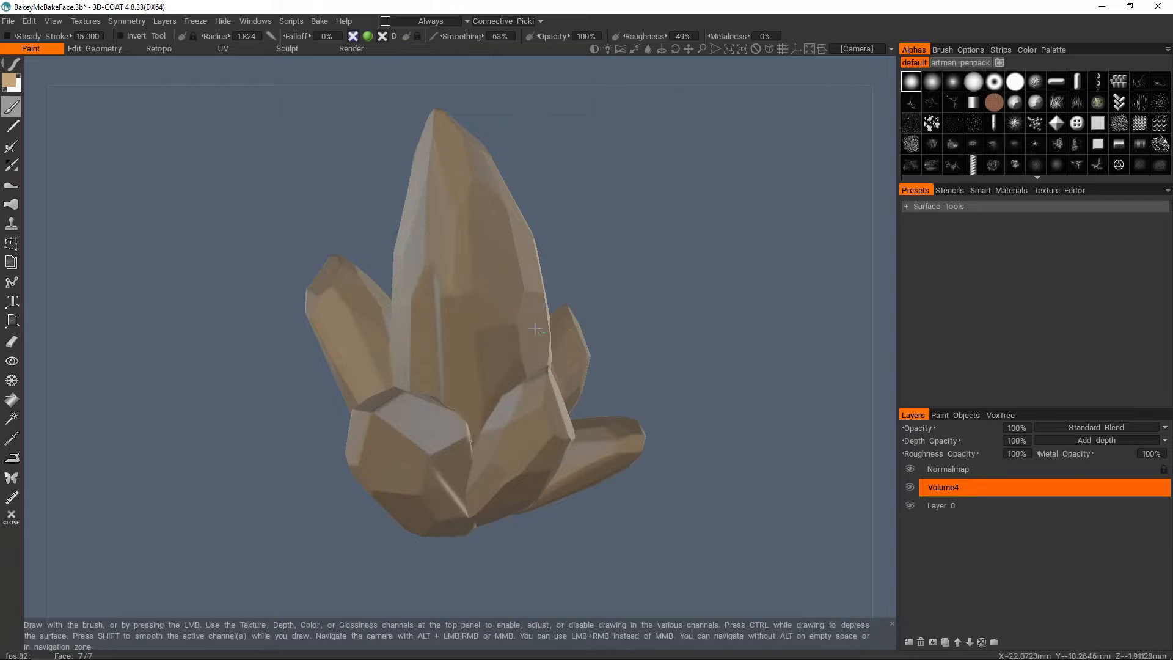
Examine the baked crystal cluster up close for holes and seam artifacts where the small crystals meet the main one.
mouse_move(537, 311)
right_mouse_down("alt")
mouse_move(529, 349)
mouse_move(516, 319)
right_mouse_up("alt")
middle_click_drag(516, 320, 517, 343, "alt")
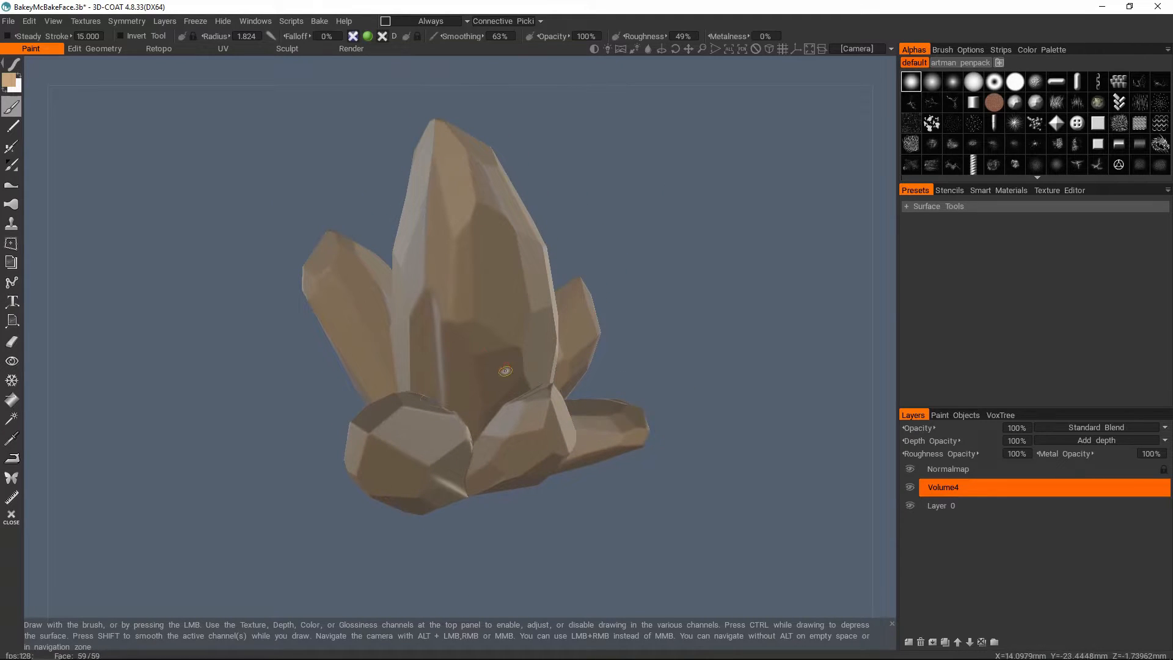
right_click_drag(482, 357, 495, 352, "alt")
mouse_move(502, 366)
left_mouse_down("alt")
mouse_move(478, 348)
mouse_move(552, 361)
mouse_move(480, 382)
left_mouse_up("alt")
right_click_drag(480, 382, 470, 367, "alt")
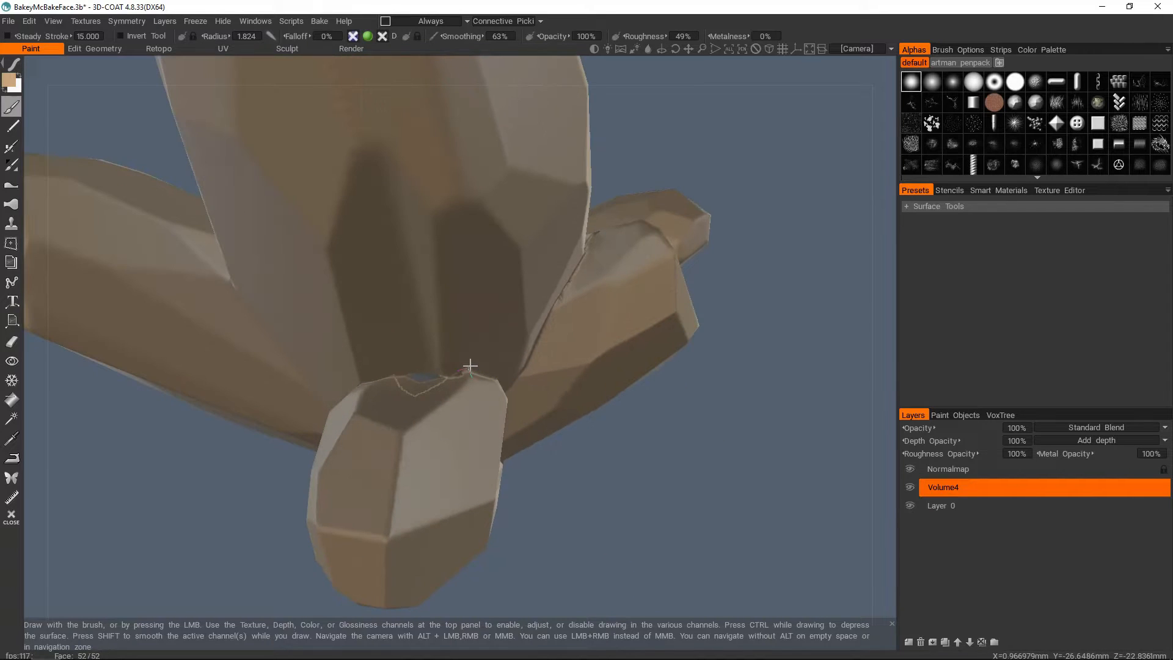
left_click_drag(432, 389, 390, 384, "alt")
right_click_drag(390, 385, 445, 391, "alt")
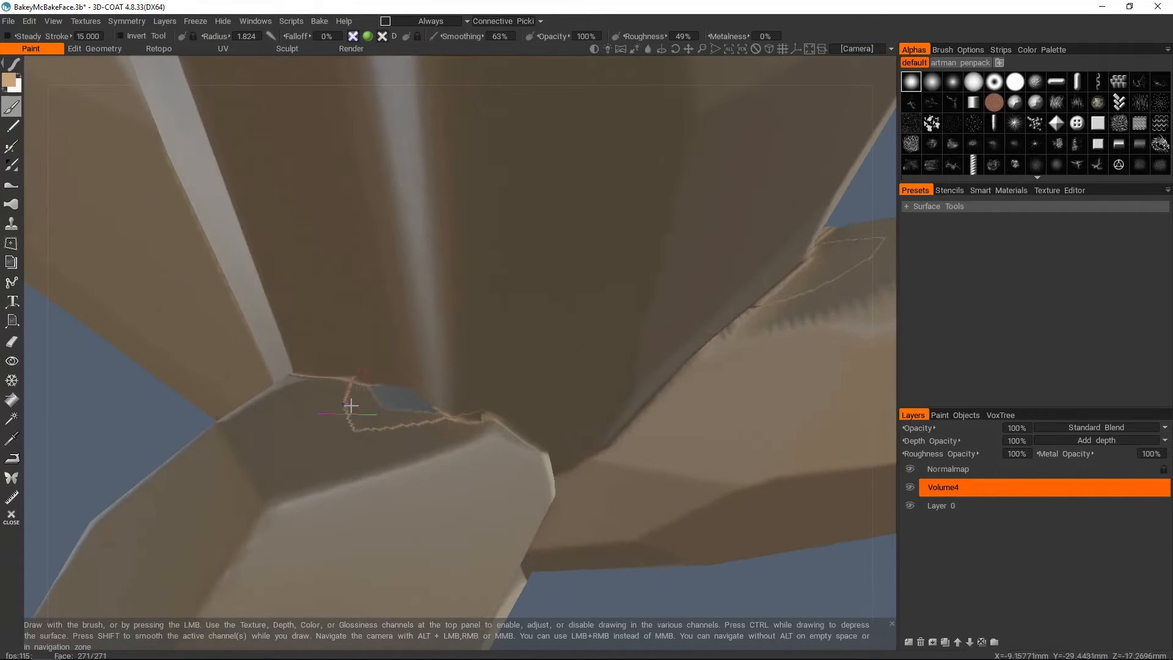
mouse_move(430, 405)
left_mouse_down("alt")
mouse_move(398, 403)
mouse_move(511, 369)
left_mouse_up("alt")
right_click_drag(511, 369, 406, 385, "alt")
mouse_move(406, 385)
left_mouse_down("alt")
mouse_move(485, 420)
mouse_move(485, 401)
mouse_move(432, 375)
left_mouse_up("alt")
right_click_drag(432, 375, 398, 386, "alt")
mouse_move(501, 419)
left_mouse_down("alt")
mouse_move(435, 363)
mouse_move(667, 393)
left_mouse_up("alt")
right_click_drag(667, 393, 579, 381, "alt")
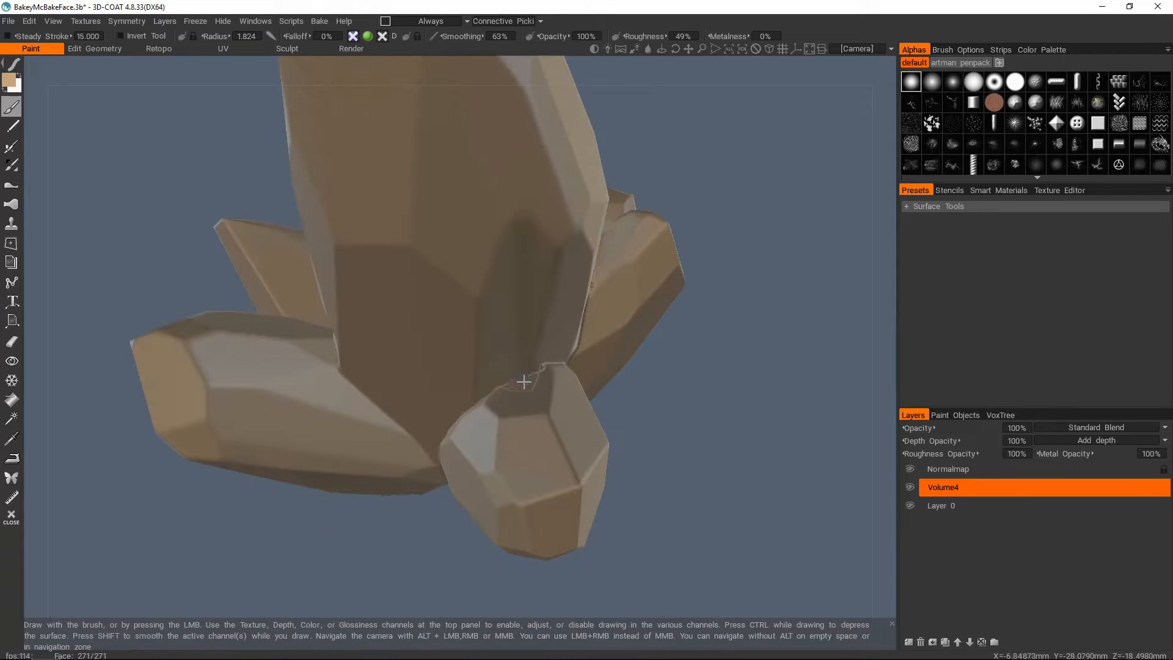
left_click_drag(524, 382, 450, 447, "alt")
mouse_move(505, 388)
left_mouse_down("alt")
mouse_move(557, 393)
mouse_move(424, 396)
mouse_move(447, 350)
left_mouse_up("alt")
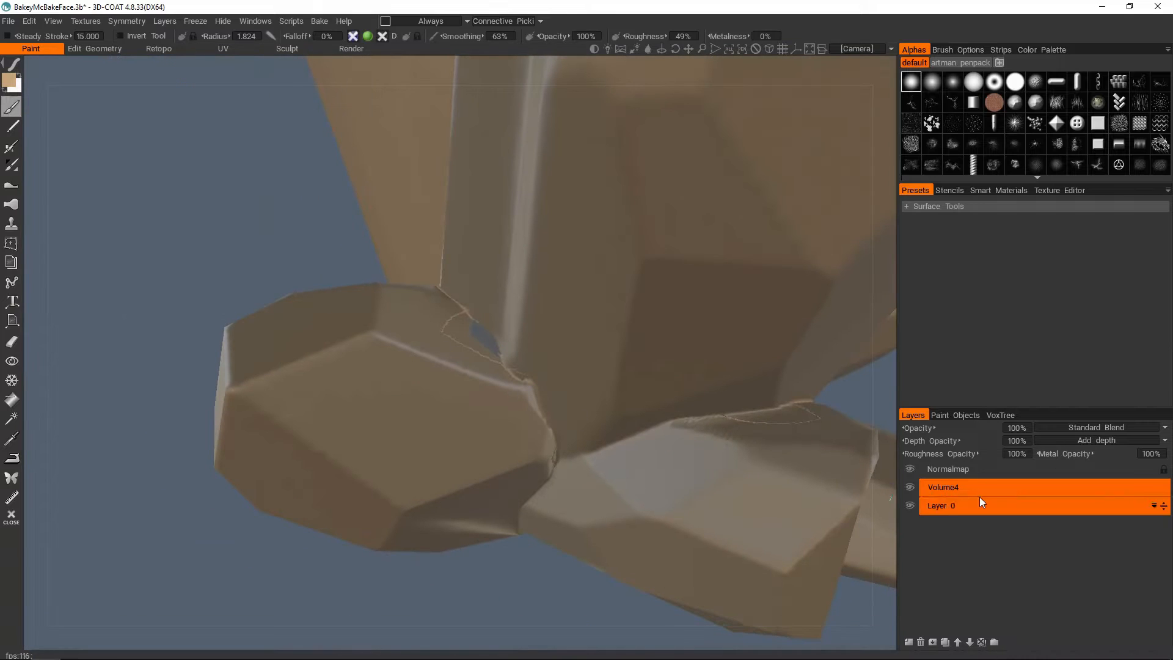
mouse_move(471, 333)
left_mouse_down("alt")
mouse_move(523, 314)
mouse_move(498, 296)
mouse_move(479, 348)
mouse_move(523, 331)
mouse_move(505, 354)
mouse_move(540, 382)
left_mouse_up("alt")
Select the Normalmap layer and examine the crystal junctions with the wireframe shown, as well as the lower crystals without it.
left_click(944, 469)
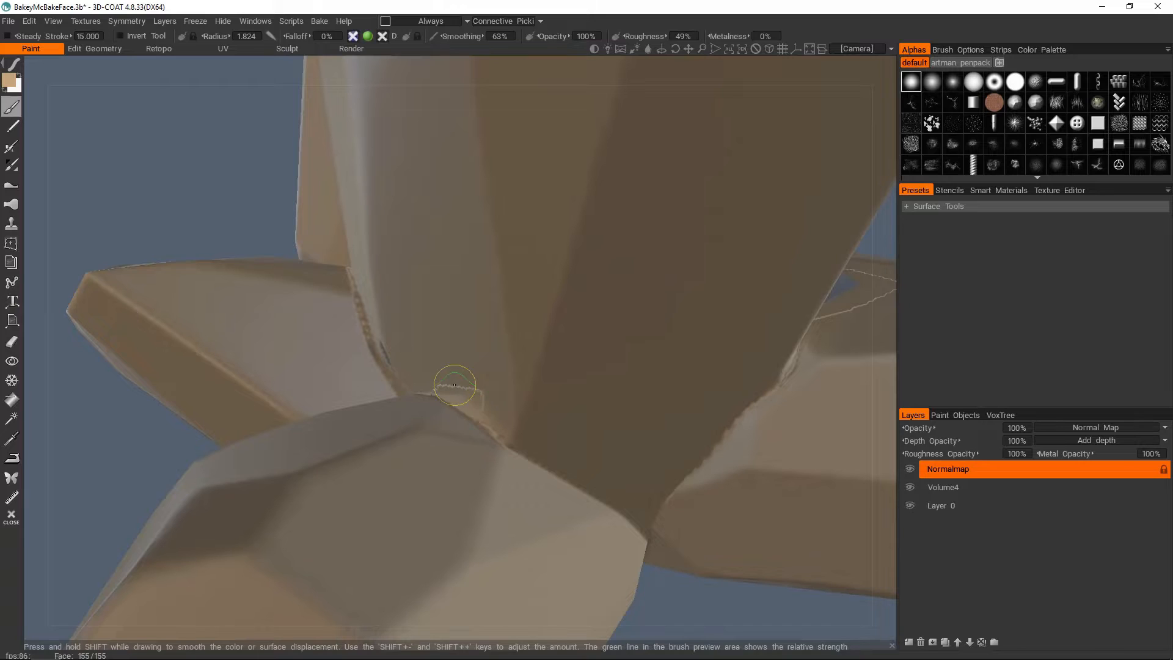
scroll(440, 375, "down", 6)
left_click_drag(452, 382, 506, 358, "alt")
key("w")
left_click_drag(445, 332, 407, 338, "alt")
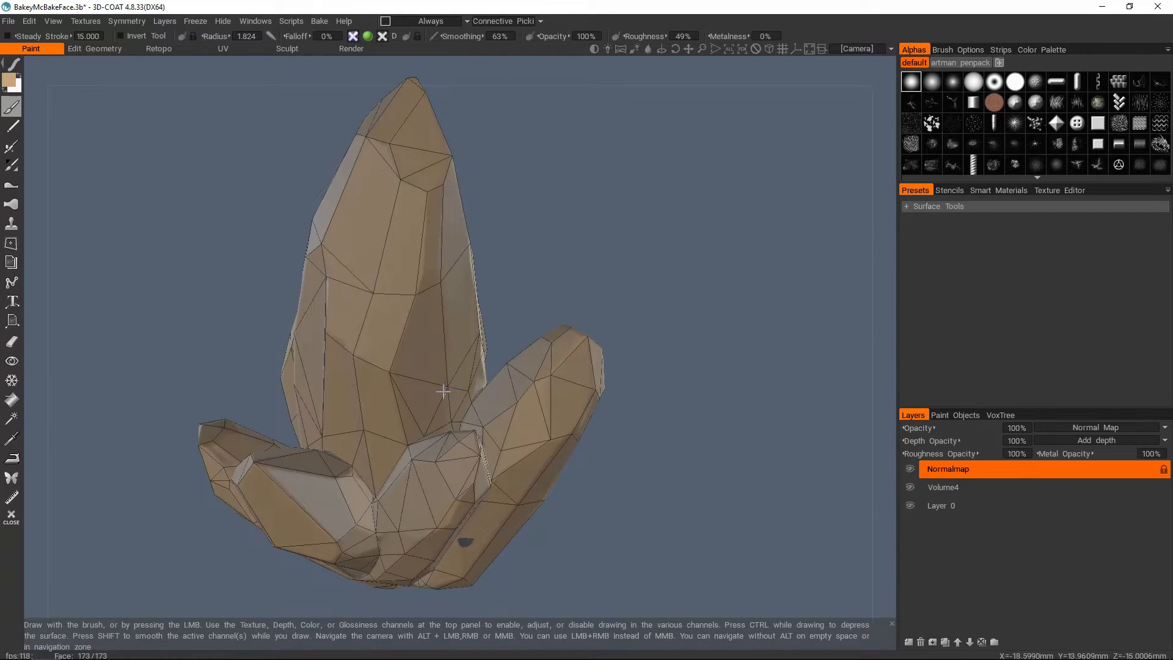
scroll(444, 389, "up", 8)
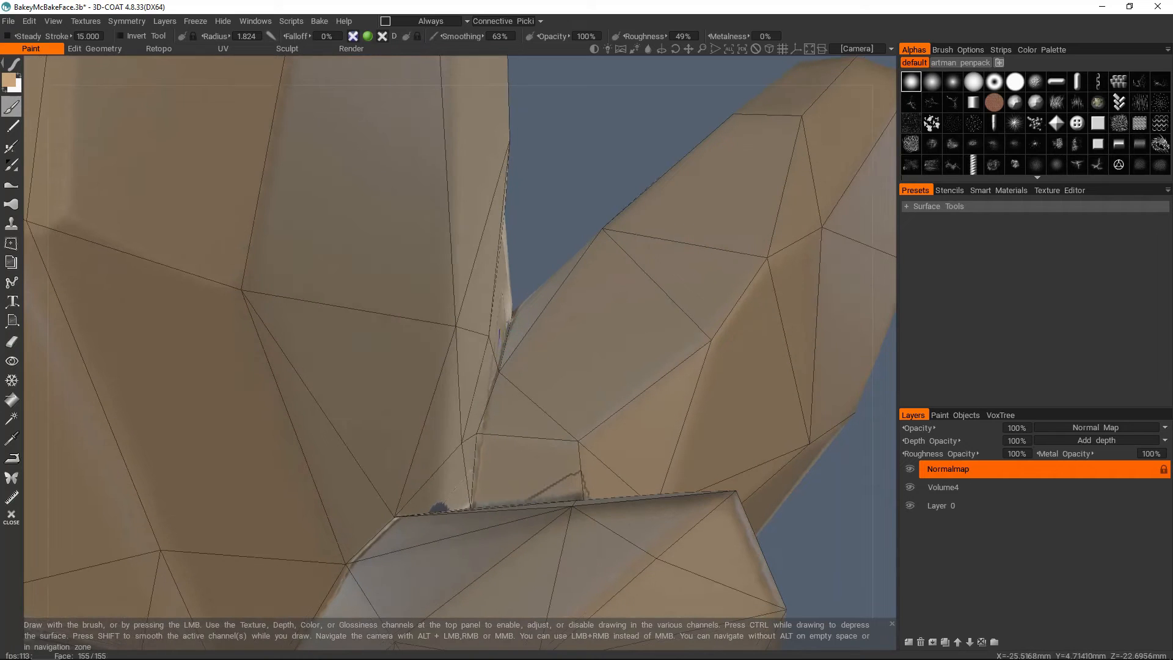
left_click_drag(538, 346, 599, 297, "alt")
scroll(550, 350, "down", 3)
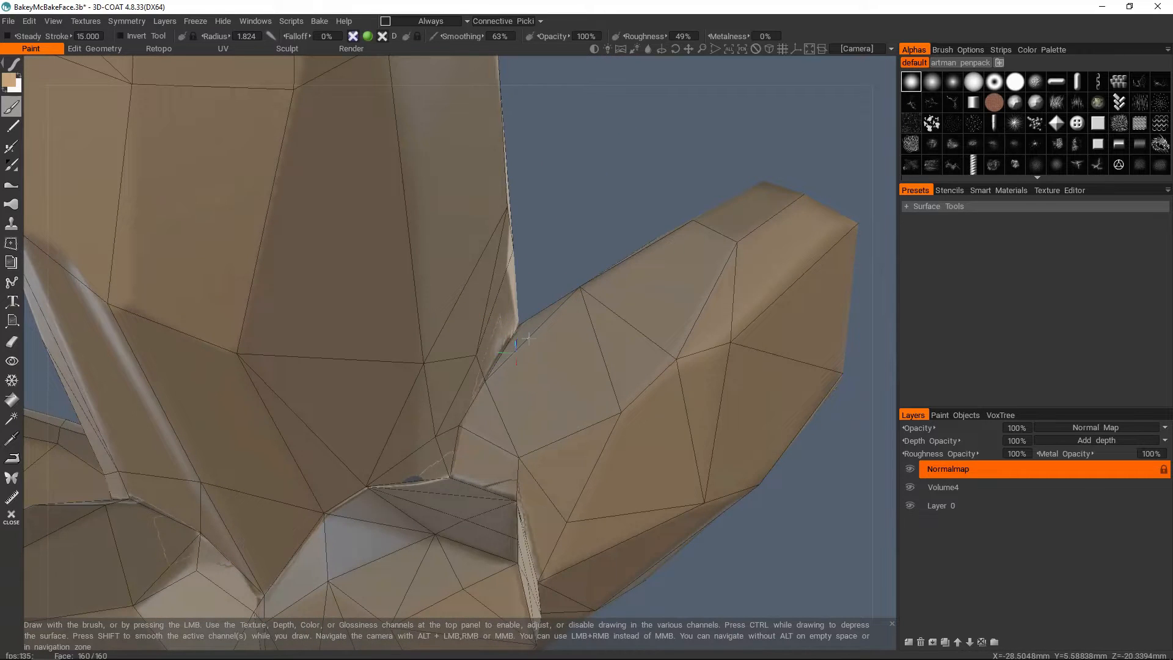
scroll(513, 348, "up", 3)
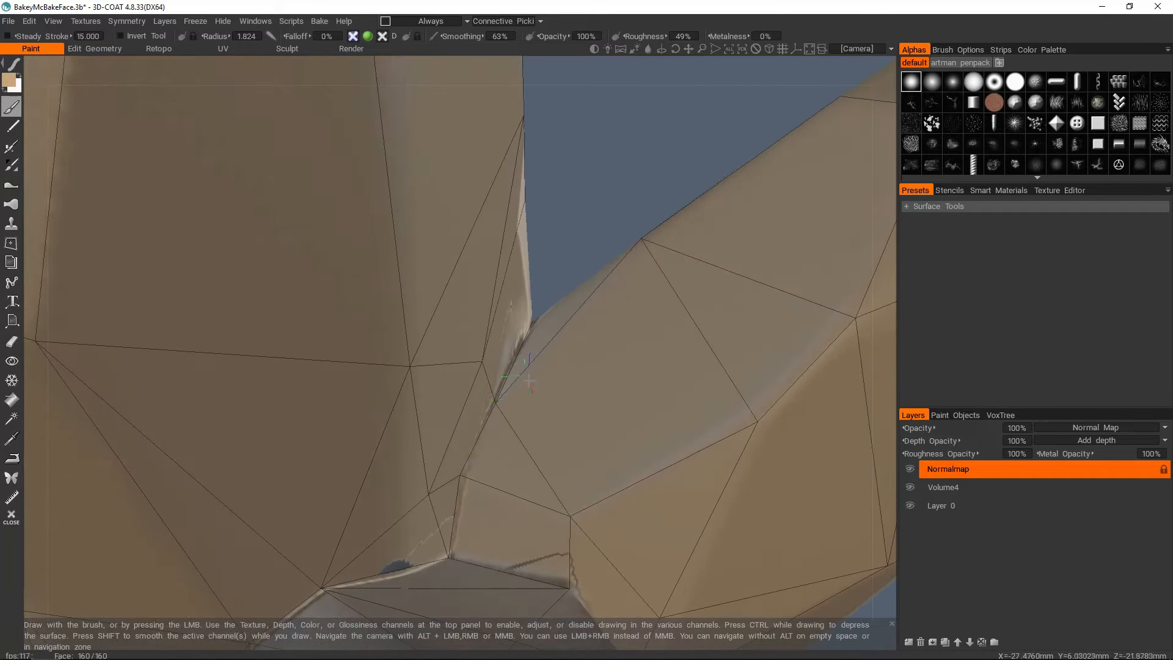
scroll(531, 339, "down", 3)
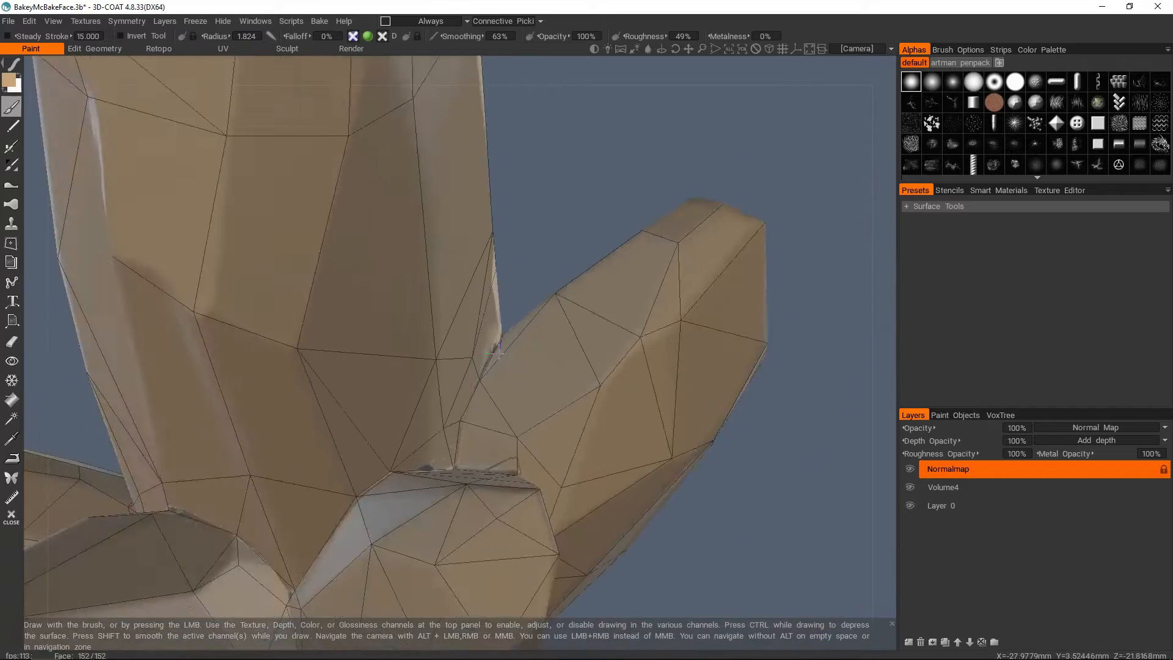
left_click_drag(498, 353, 463, 387, "alt")
scroll(394, 334, "up", 2)
scroll(515, 330, "down", 3)
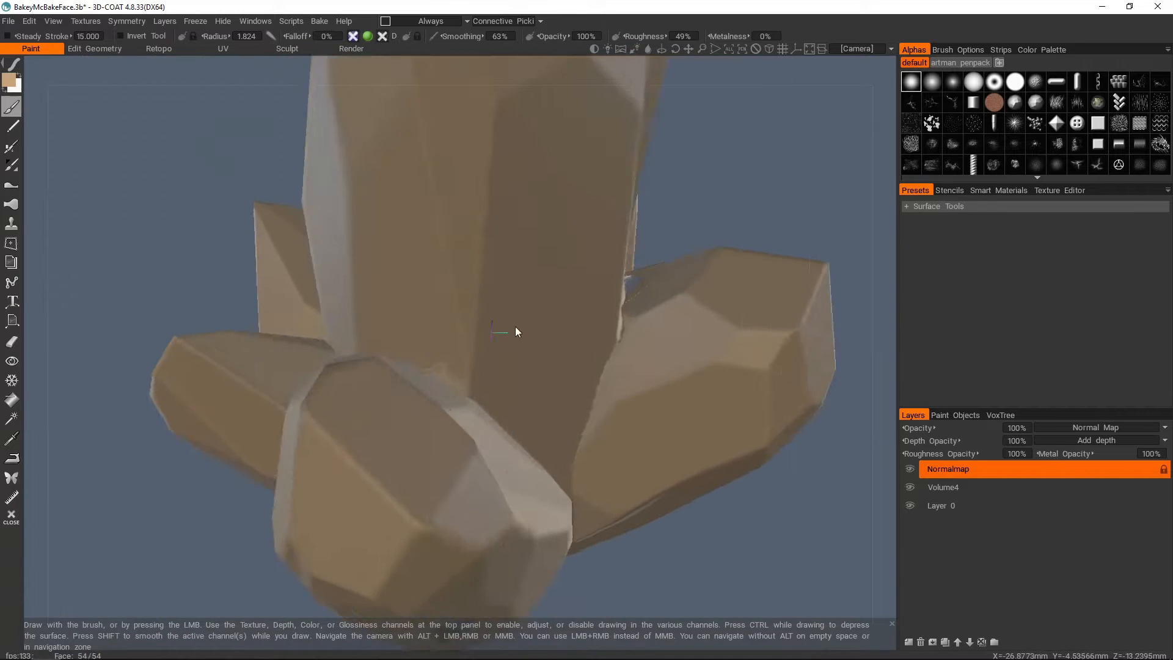
left_click_drag(516, 330, 505, 358, "alt")
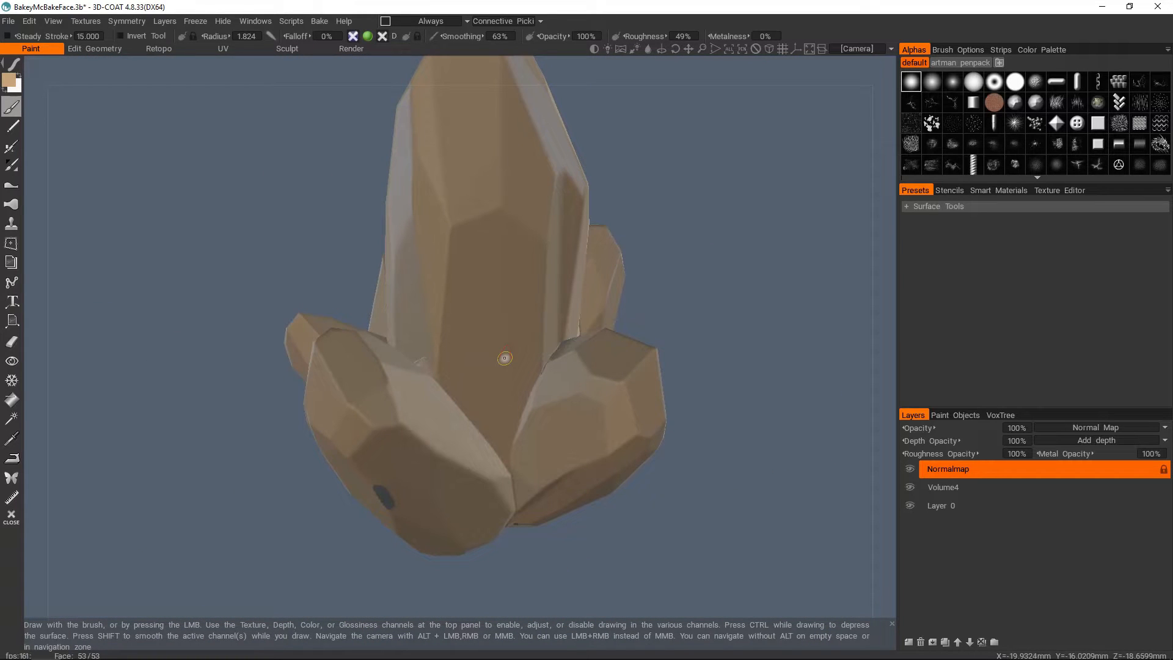
left_click_drag(472, 302, 477, 366, "alt")
scroll(480, 338, "down", 3)
scroll(482, 350, "up", 3)
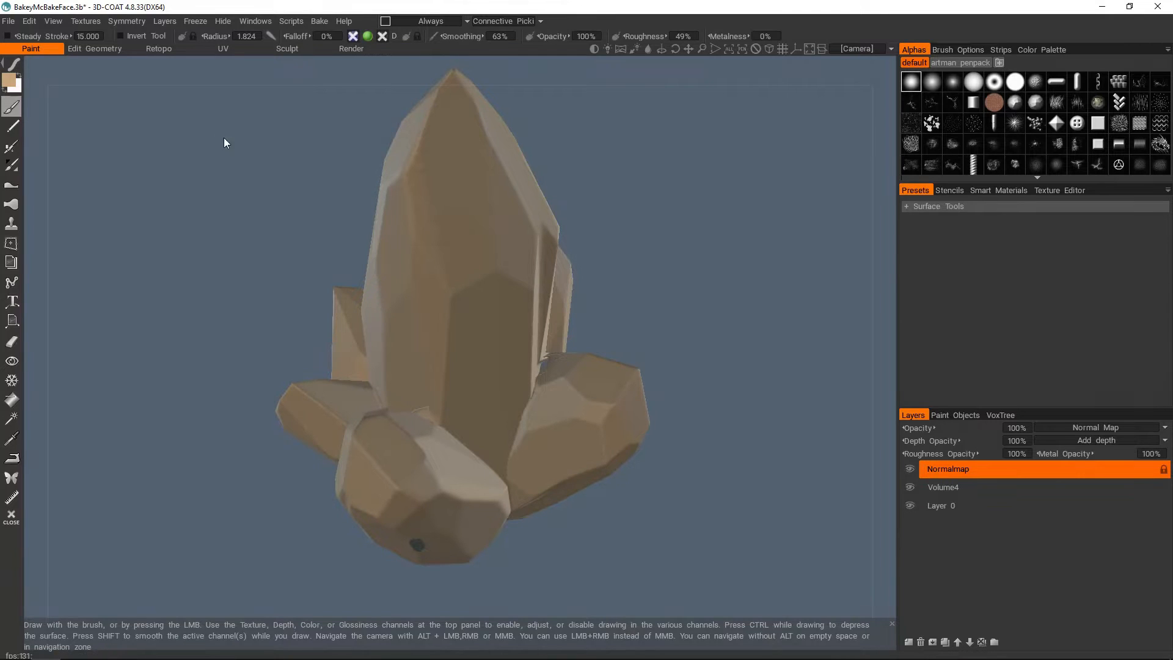
Check the paint object list, switch to the Retopo room and start a per-pixel bake with normal map.
left_click(959, 416)
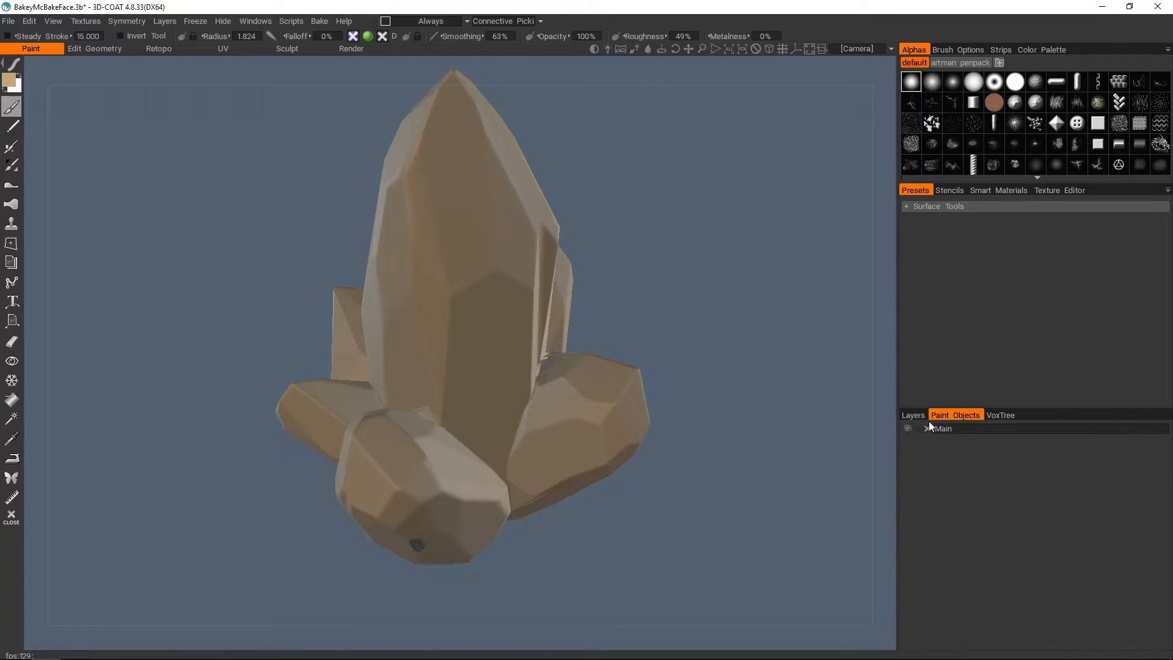
left_click(929, 429)
left_click(376, 371)
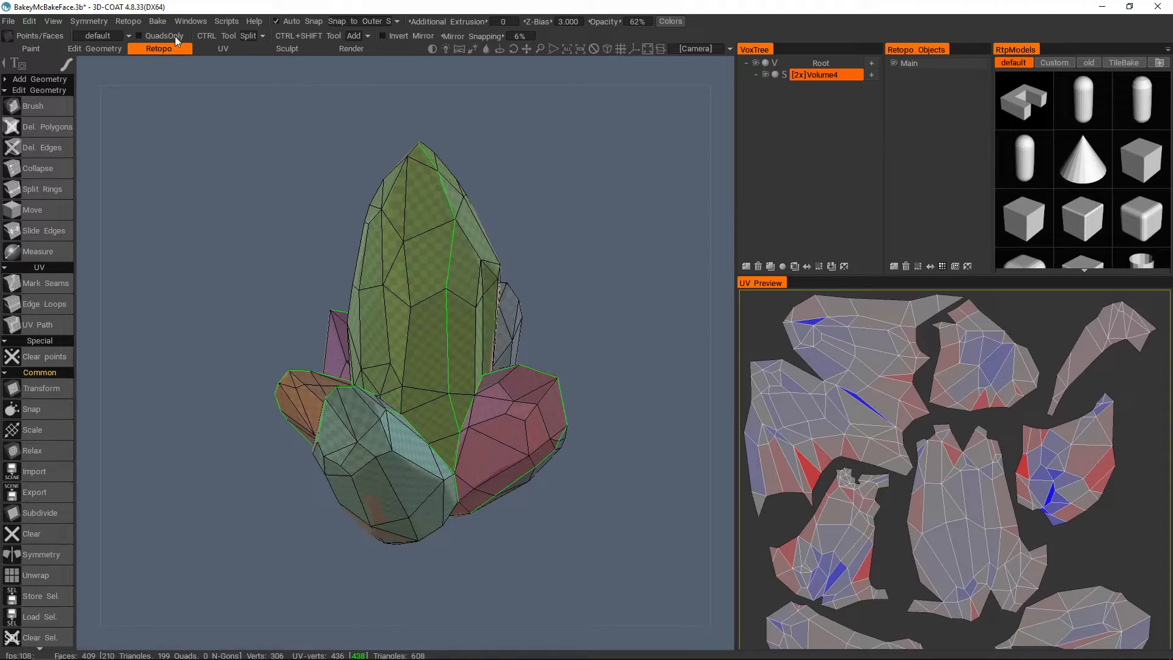
left_click(158, 21)
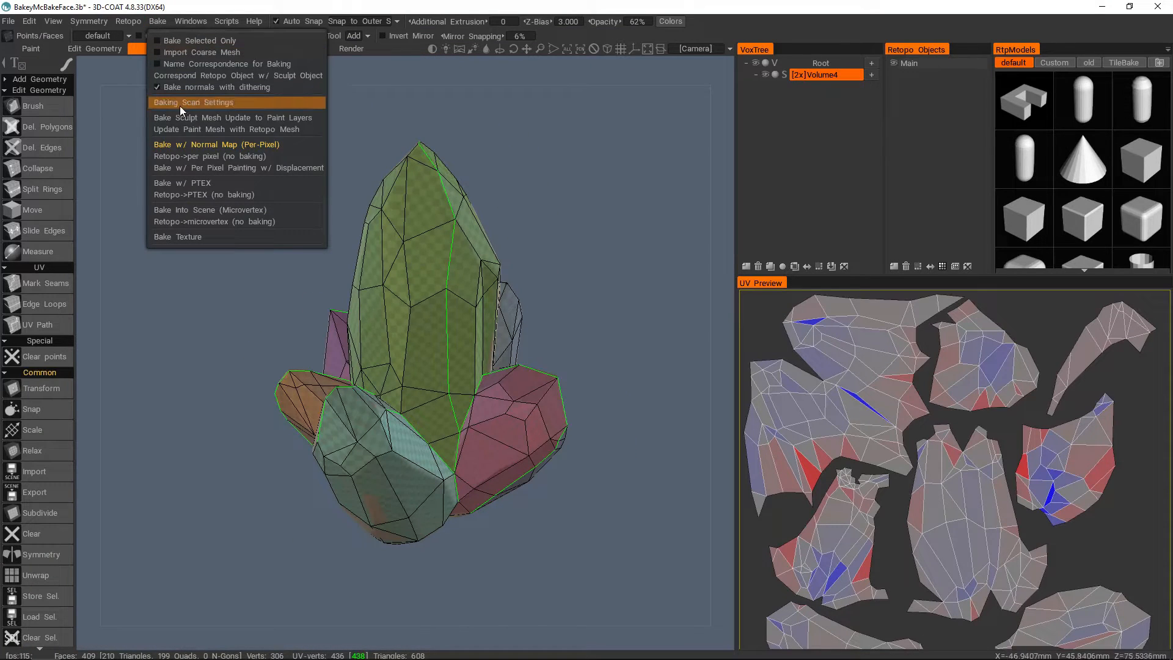
left_click(207, 144)
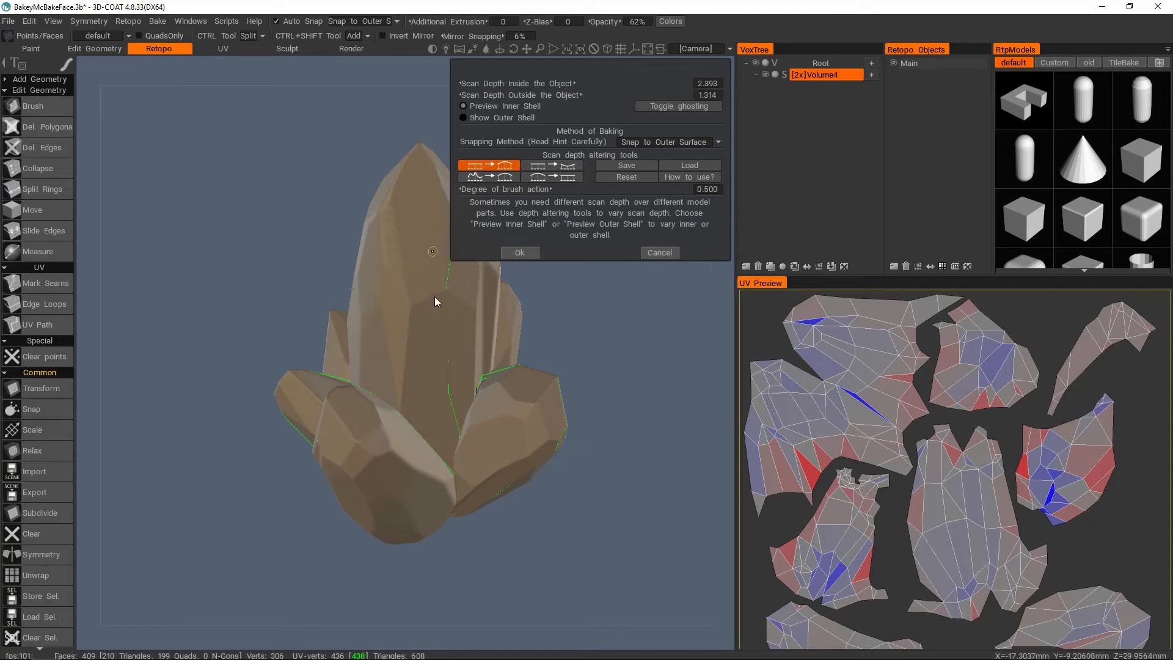
Compare the bake's inner and outer scan shells around the crystals, focusing on where the small crystals join the main one.
scroll(434, 296, "up", 2)
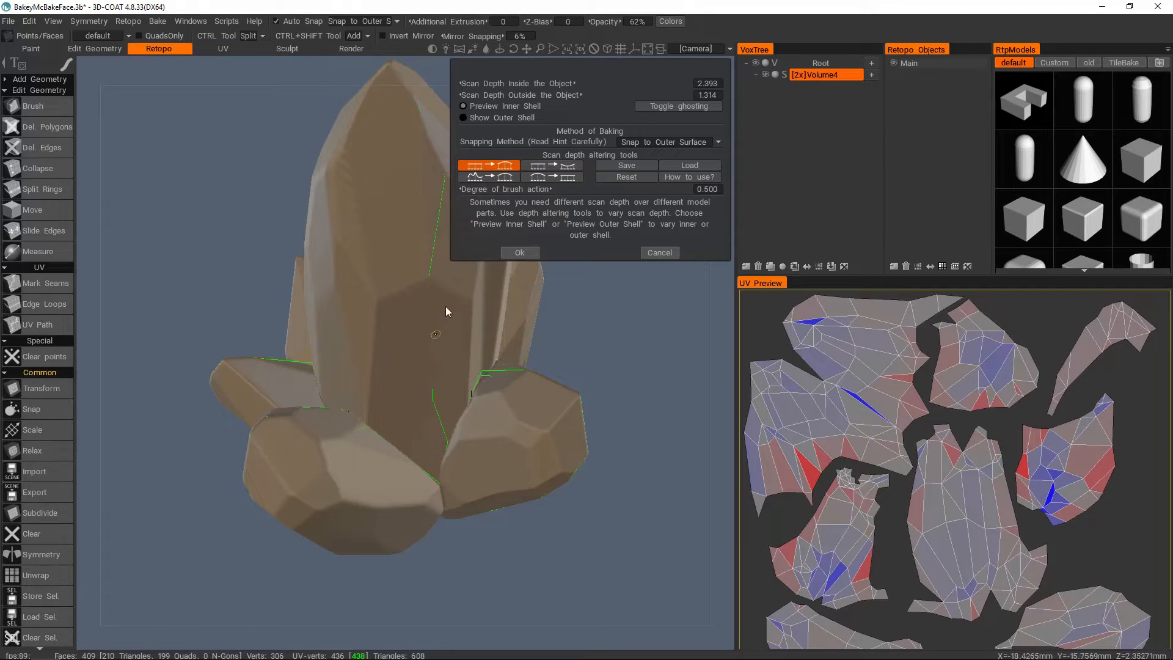
left_click_drag(430, 336, 397, 342, "alt")
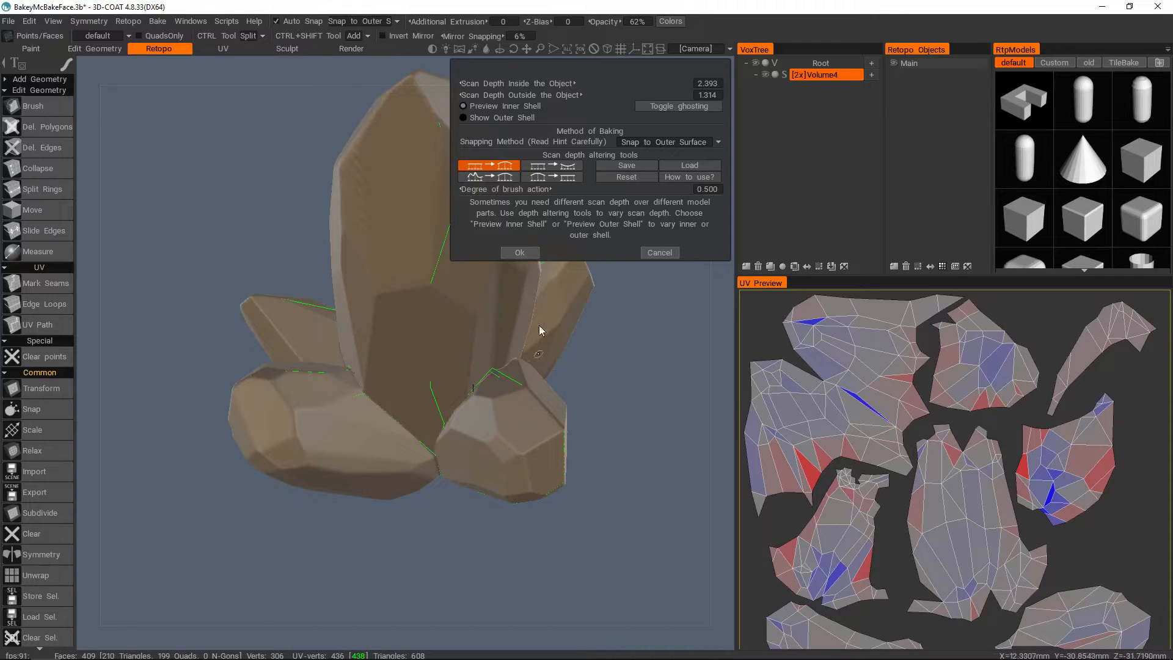
left_click(499, 118)
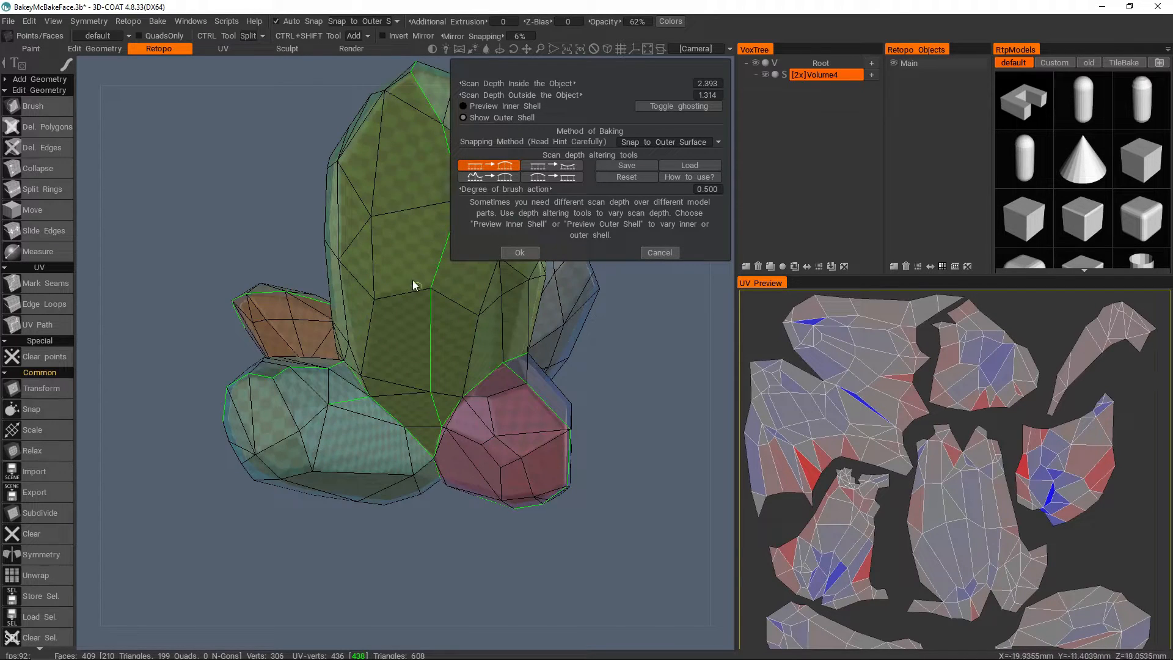
left_click_drag(397, 204, 369, 185, "alt")
left_click(510, 108)
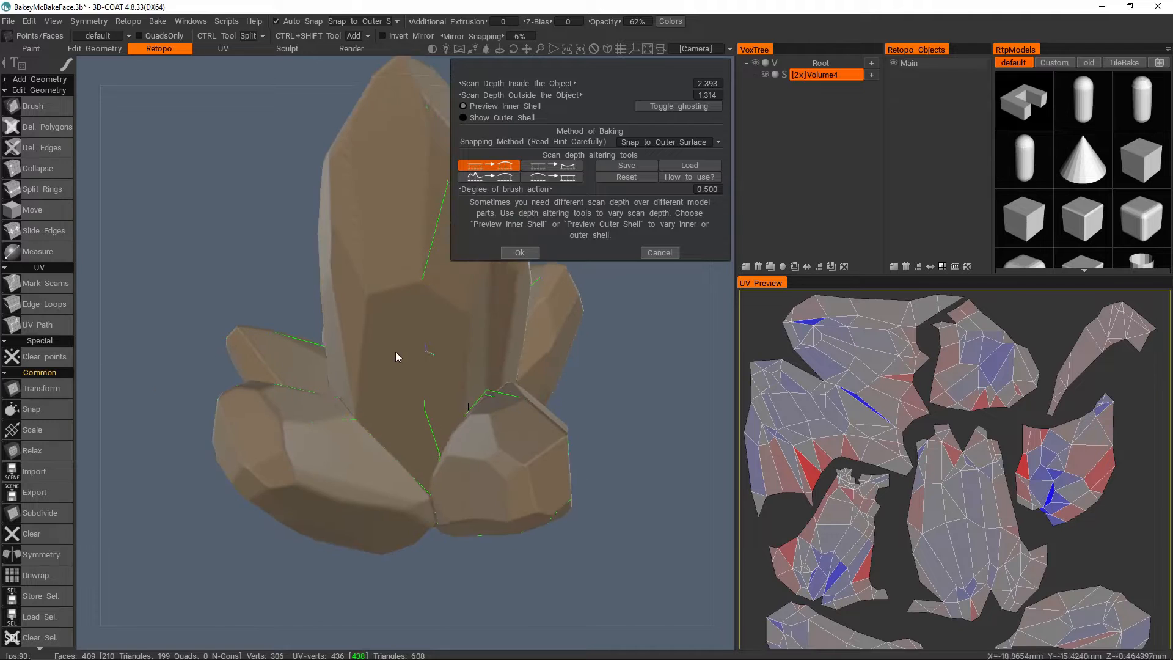
right_click_drag(395, 351, 431, 345, "alt")
left_click_drag(432, 345, 403, 375, "alt")
right_click_drag(403, 375, 394, 335, "alt")
left_click_drag(394, 336, 405, 327, "alt")
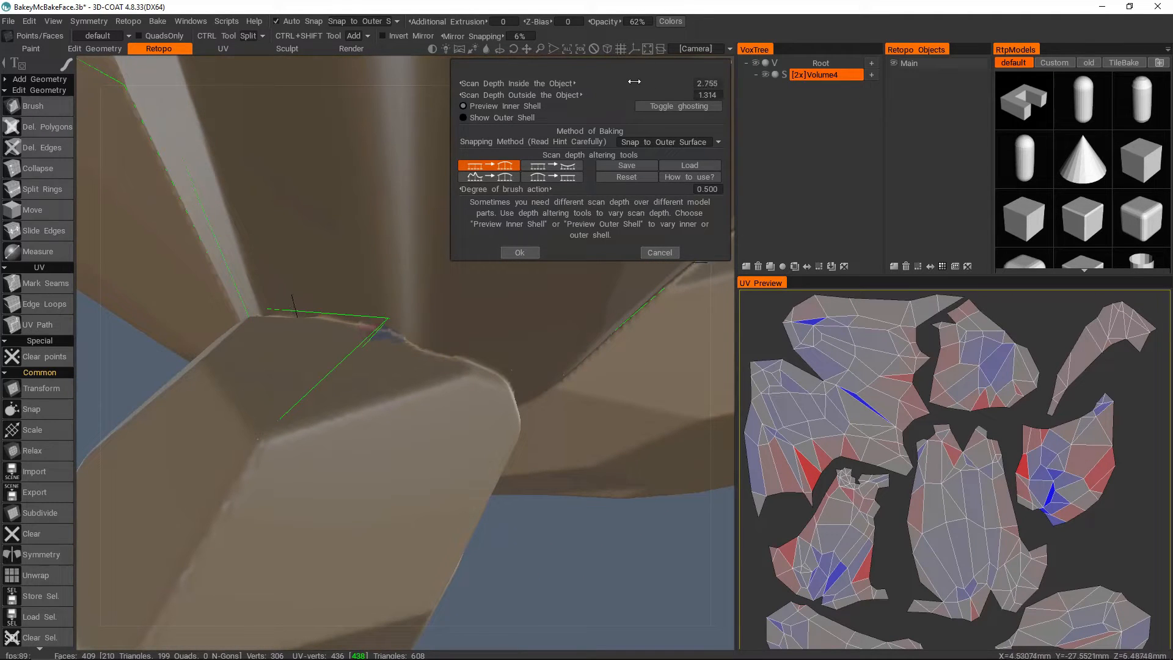
Set the bake scan depth to 4.755 inside and 1.017 outside the object, check the outer shell and accept.
right_click_drag(408, 227, 394, 306, "alt")
left_click(498, 118)
left_click_drag(443, 241, 472, 263, "alt")
right_click_drag(472, 263, 449, 298, "alt")
left_click_drag(449, 298, 530, 275, "alt")
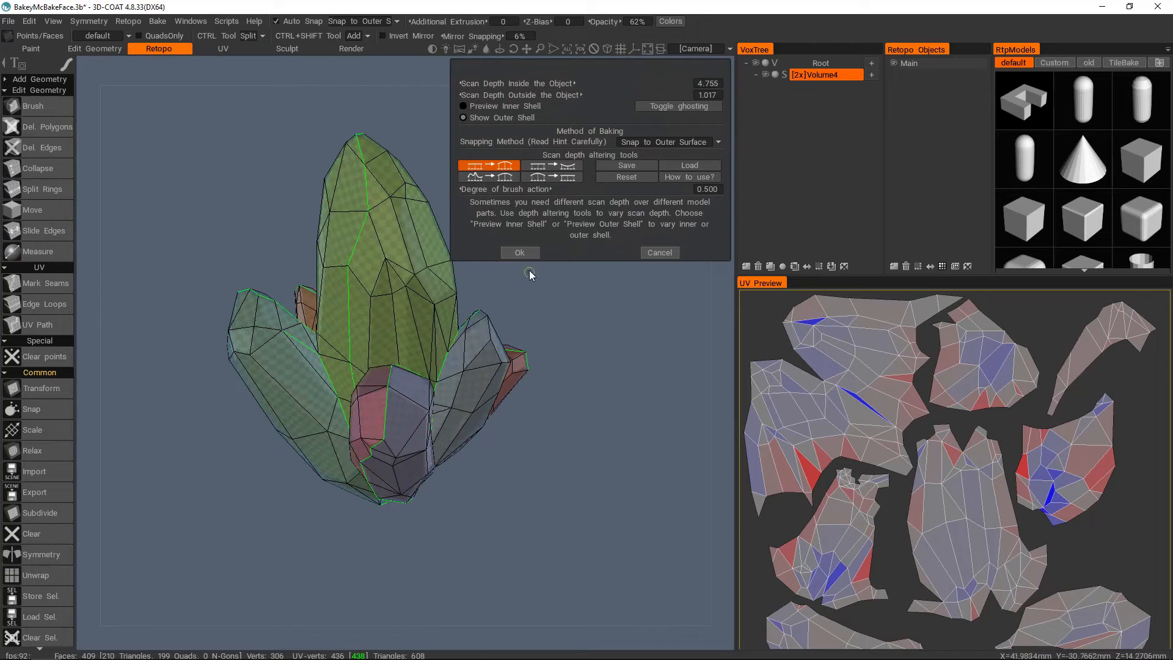
left_click(523, 252)
Set the bake's texture width to 1024, run the per-pixel bake and dismiss the locked-layer notice.
left_click_drag(478, 201, 545, 130)
left_click(574, 384)
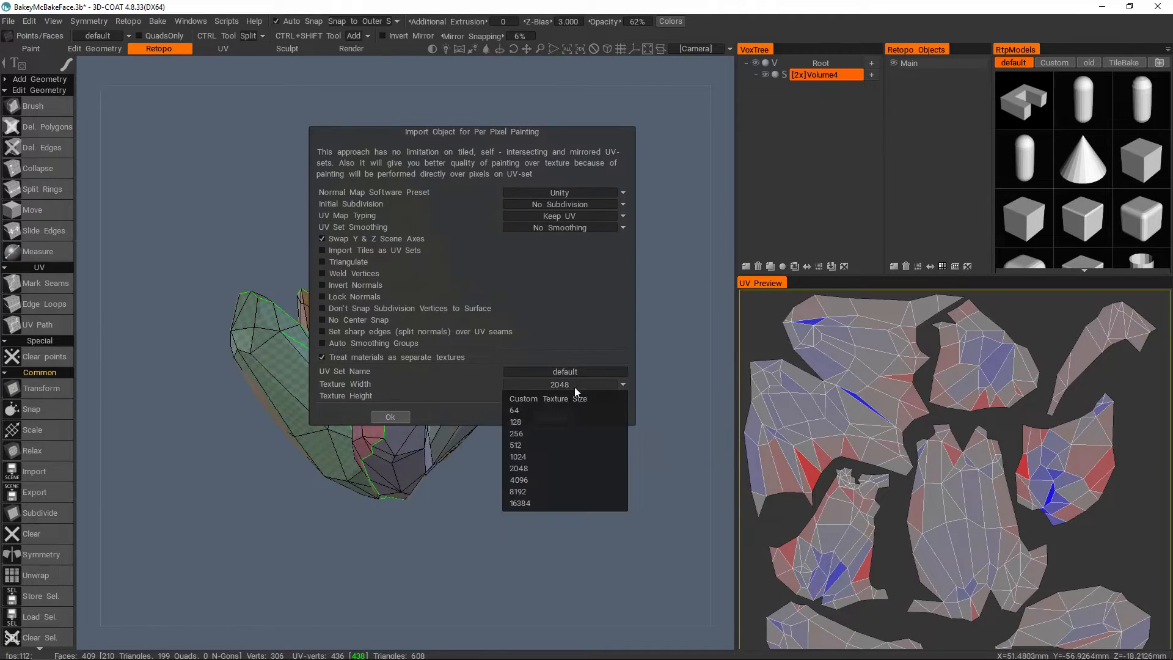
left_click(540, 456)
left_click(394, 416)
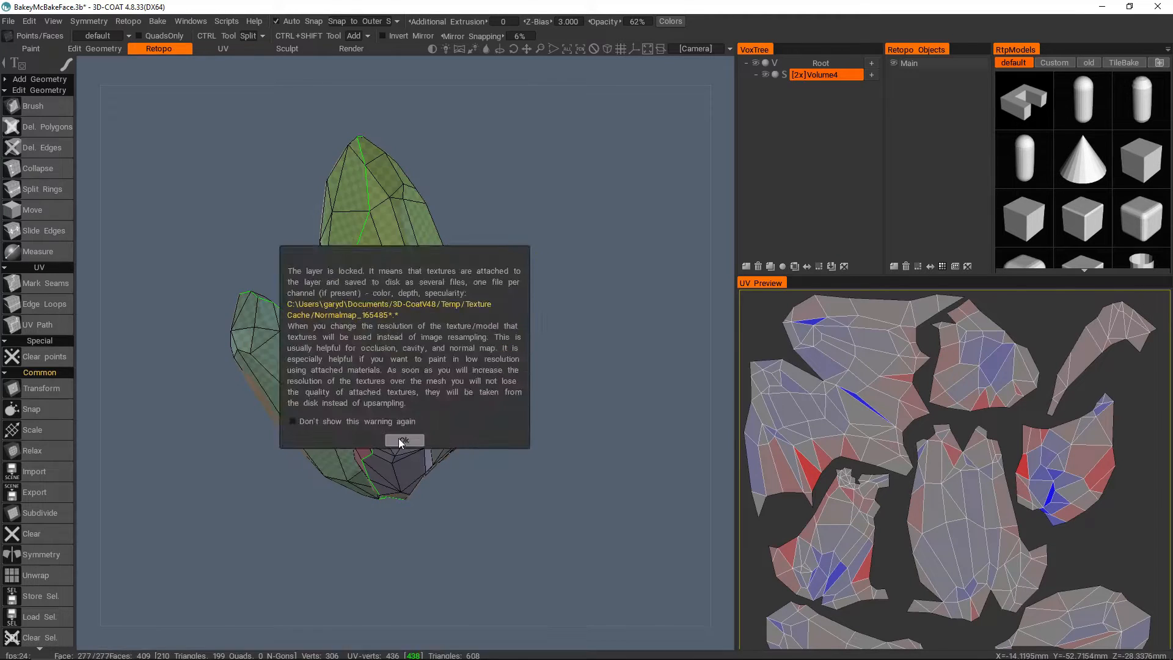
left_click(403, 440)
Examine the new bake at the crystal junctions for holes, seams and leftover projection artifacts.
left_click_drag(433, 366, 450, 338, "alt")
scroll(427, 370, "up", 3)
left_click_drag(410, 388, 359, 367, "alt")
scroll(401, 375, "up", 4)
mouse_move(330, 448)
left_mouse_down("alt")
mouse_move(545, 364)
mouse_move(431, 400)
mouse_move(453, 346)
mouse_move(364, 424)
mouse_move(319, 385)
mouse_move(419, 413)
mouse_move(501, 325)
mouse_move(405, 435)
mouse_move(392, 432)
left_mouse_up("alt")
right_click_drag(462, 448, 443, 446)
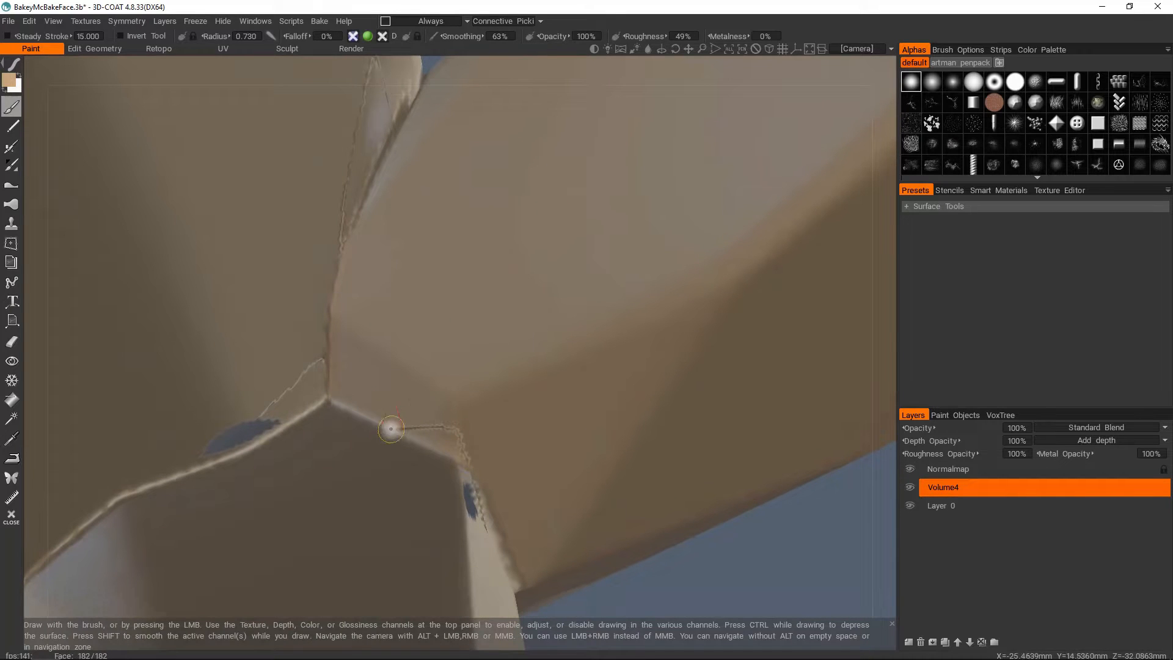
right_click_drag(266, 407, 375, 372, "alt")
left_click_drag(375, 371, 343, 287, "alt")
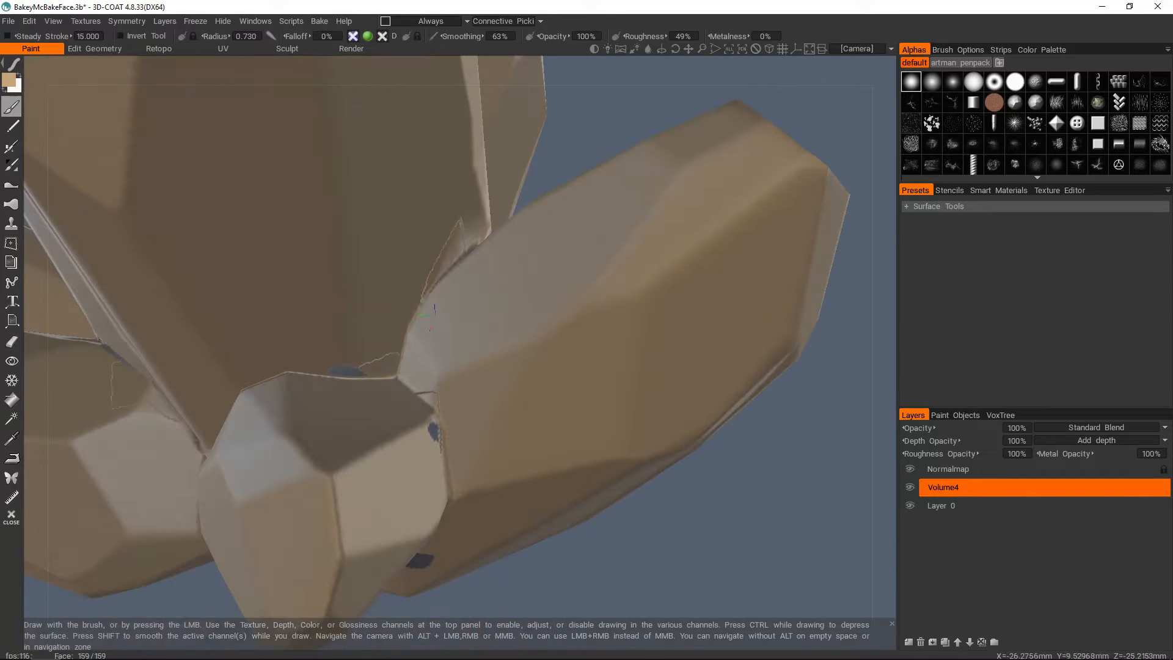
mouse_move(425, 348)
left_mouse_down("alt")
mouse_move(399, 370)
mouse_move(436, 357)
left_mouse_up("alt")
mouse_move(437, 357)
right_mouse_down("alt")
mouse_move(446, 342)
mouse_move(450, 361)
right_mouse_up("alt")
mouse_move(447, 361)
left_mouse_down("alt")
mouse_move(399, 361)
mouse_move(461, 360)
left_mouse_up("alt")
right_click_drag(461, 361, 473, 297, "alt")
left_click_drag(473, 296, 399, 302, "alt")
Return to the Retopo room and examine the low-poly mesh from several sides where the crystals intersect.
left_click(992, 416)
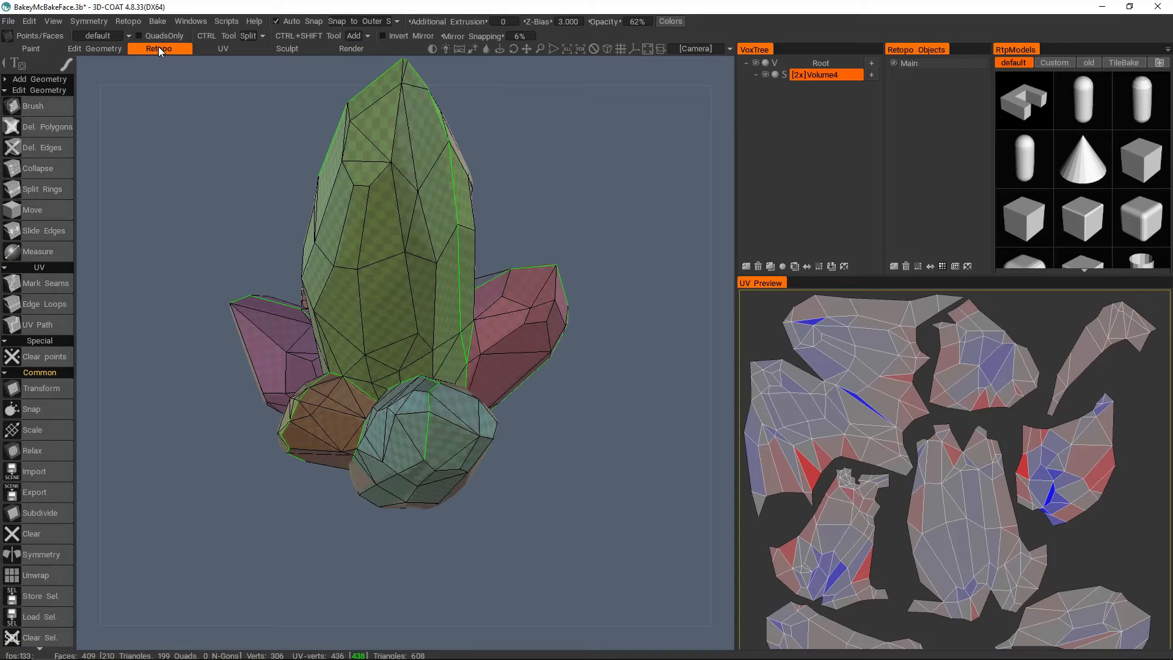
mouse_move(440, 366)
left_mouse_down("alt")
mouse_move(441, 392)
mouse_move(421, 391)
mouse_move(435, 386)
left_mouse_up("alt")
scroll(449, 365, "up", 3)
right_click_drag(435, 386, 447, 372, "alt")
mouse_move(446, 372)
left_mouse_down("alt")
mouse_move(422, 361)
mouse_move(384, 376)
mouse_move(434, 368)
mouse_move(437, 380)
mouse_move(431, 355)
left_mouse_up("alt")
scroll(448, 375, "down", 4)
scroll(445, 378, "up", 4)
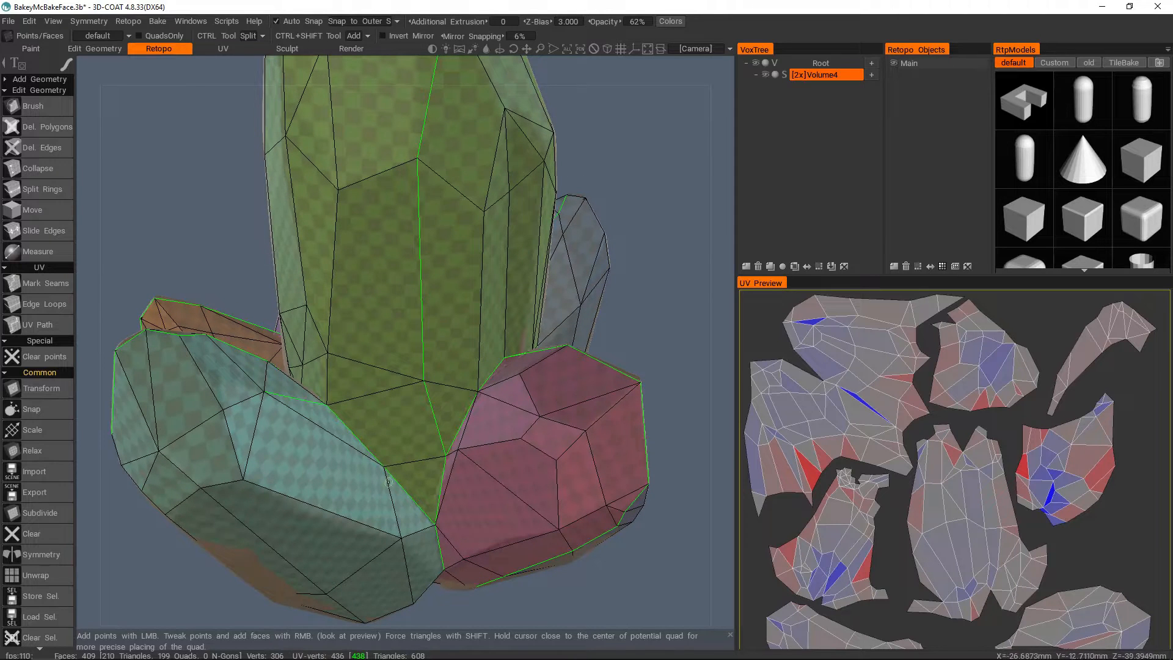
left_click_drag(444, 406, 461, 394, "alt")
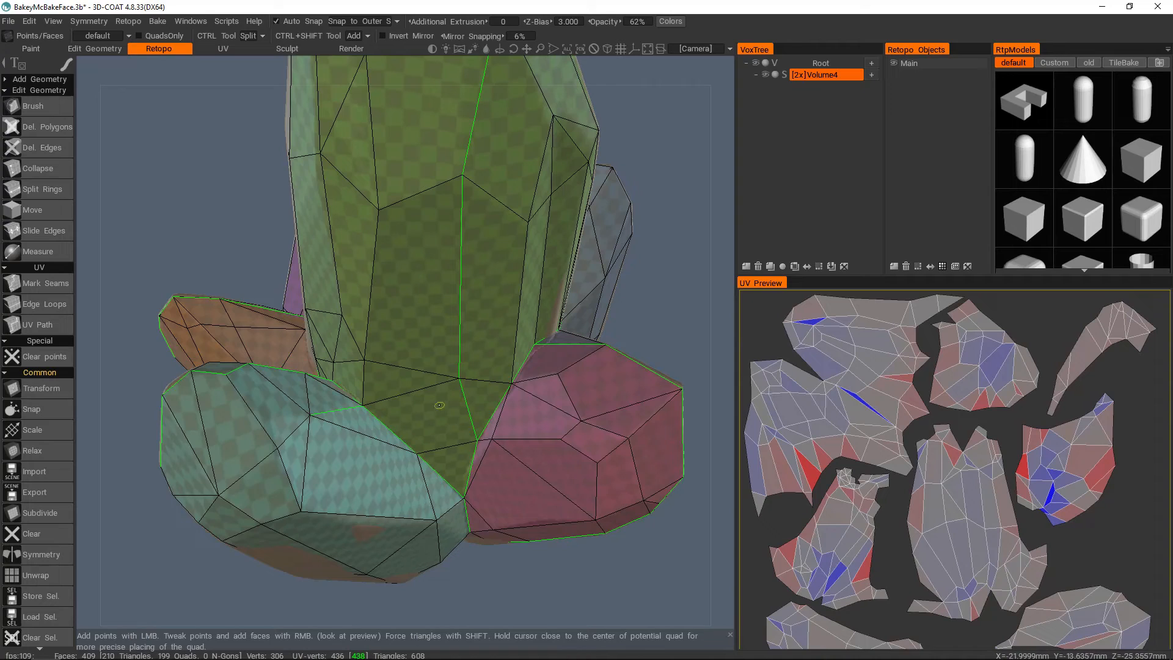
left_click_drag(389, 378, 517, 372, "alt")
left_click_drag(558, 432, 374, 411, "alt")
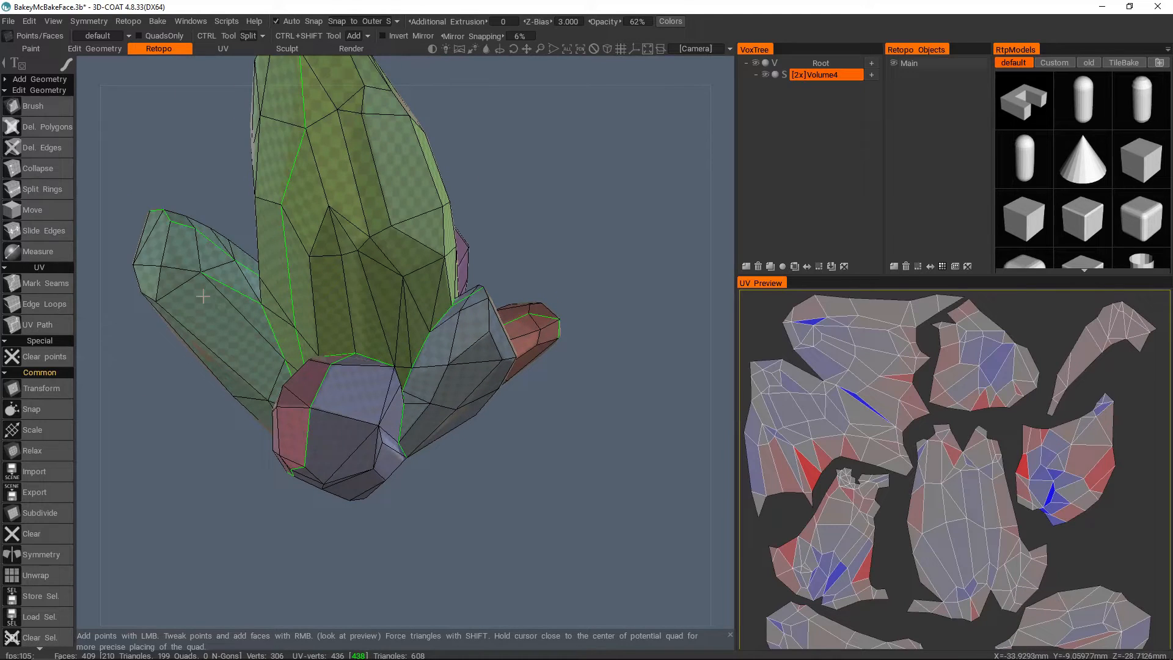
left_click_drag(404, 365, 455, 345, "alt")
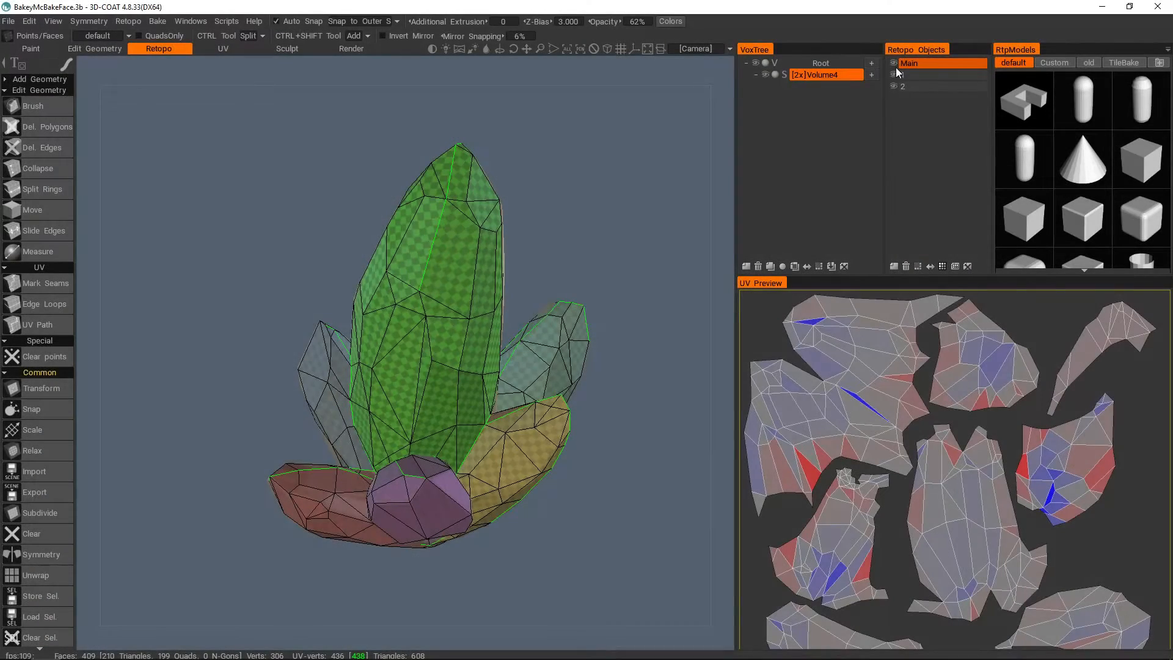
Toggle the visibility of retopo objects 1 and 2 to examine which crystals each group contains.
left_click(895, 74)
left_click(901, 86)
left_click_drag(513, 321, 597, 334, "alt")
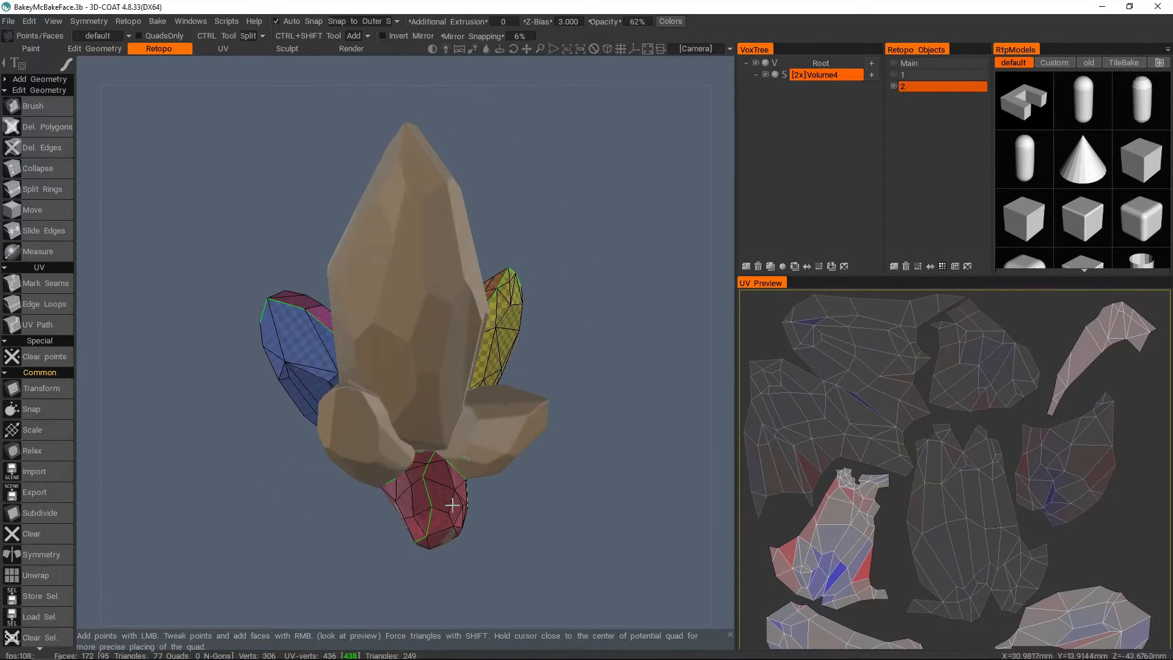
left_click(893, 86)
left_click(894, 74)
left_click_drag(611, 379, 445, 368, "alt")
left_click(893, 74)
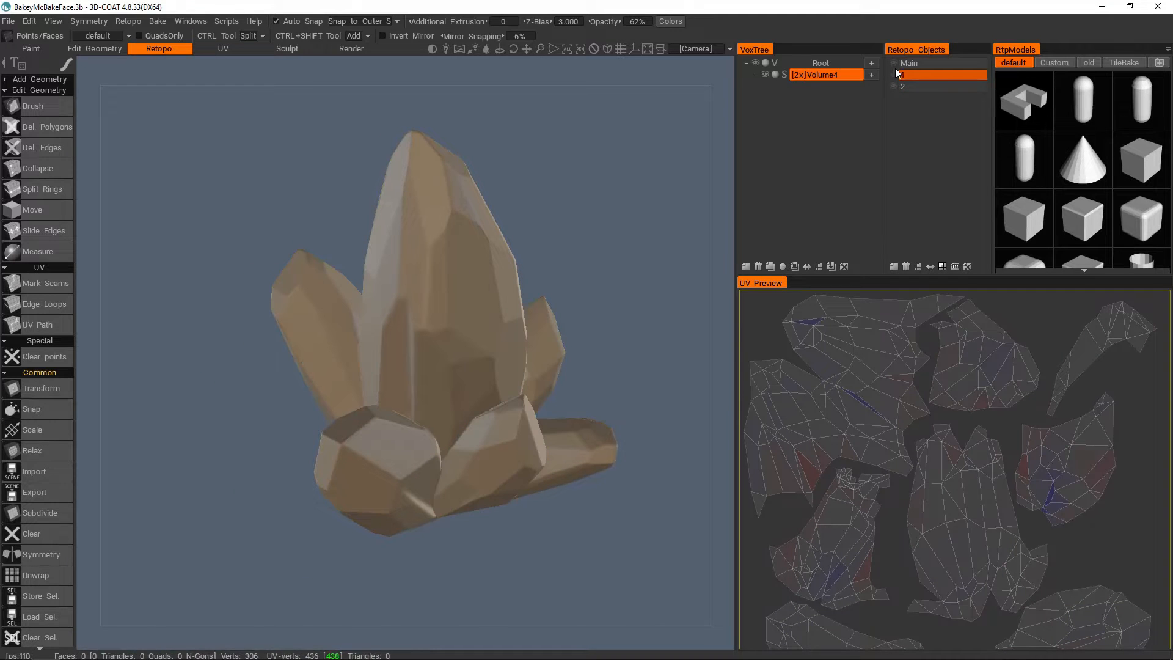
Show the Main retopo object on its own and examine the lower edge of the tall crystal's mesh where it meets its neighbours.
left_click(898, 63)
left_click_drag(464, 316, 411, 382, "alt")
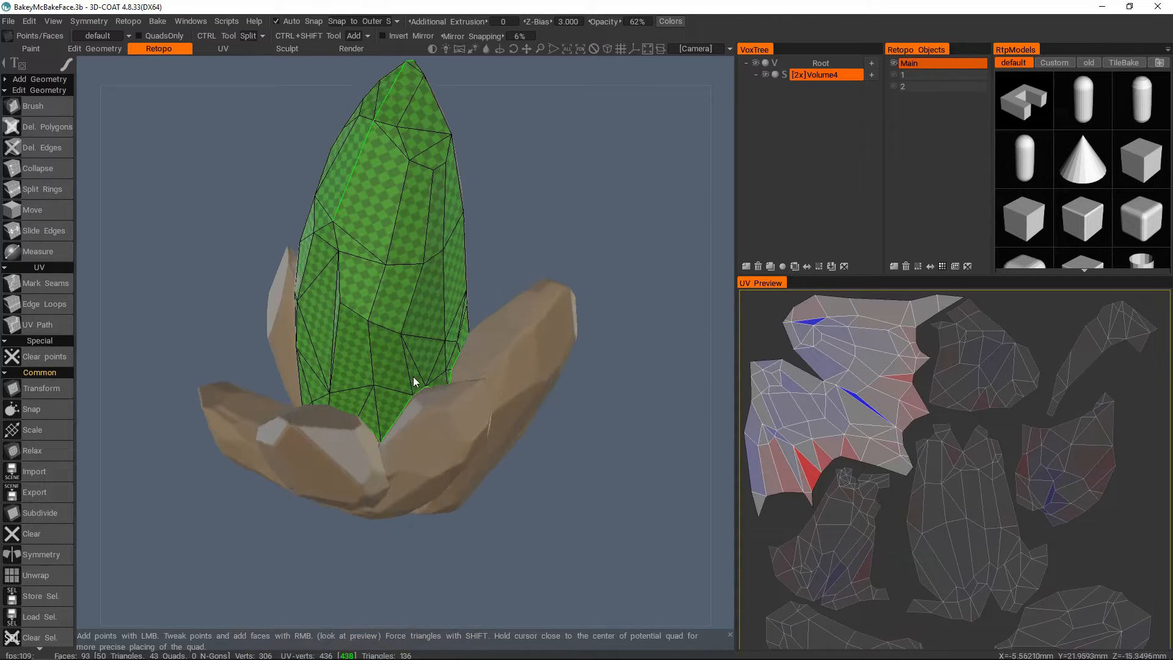
scroll(442, 389, "up", 5)
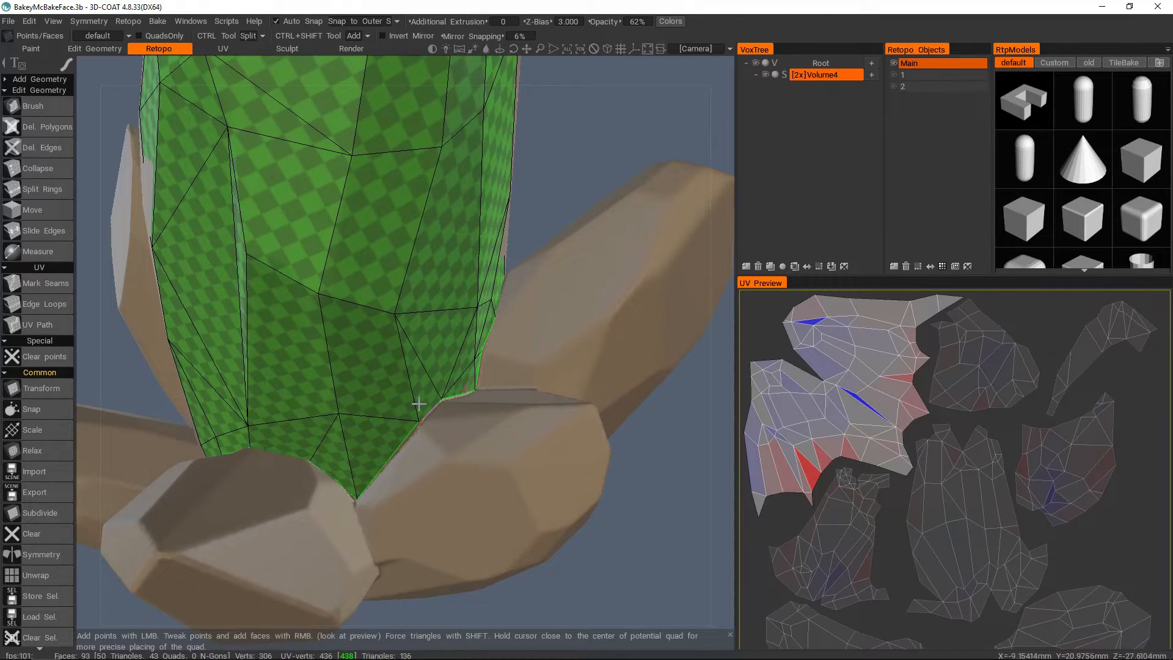
scroll(433, 391, "down", 5)
left_click_drag(411, 391, 413, 367, "alt")
left_click_drag(425, 487, 459, 318, "alt")
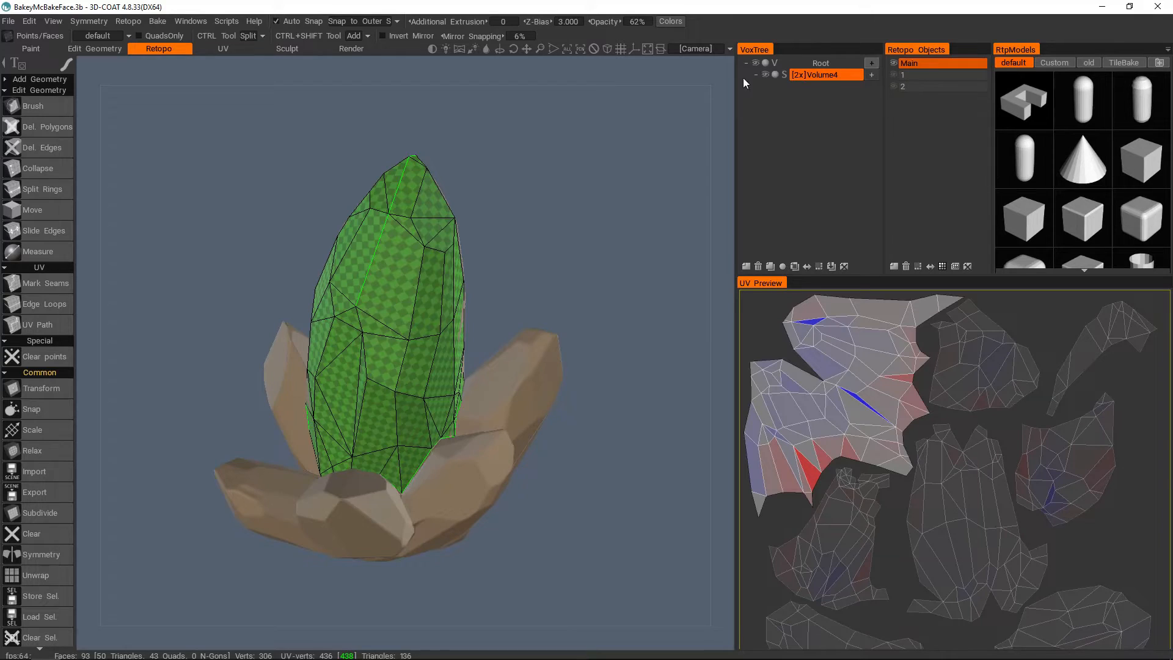
Rerun the per-pixel bake with an adjusted scan depth and examine the crystal junctions around the tall crystal's base.
left_click_drag(596, 86, 624, 96)
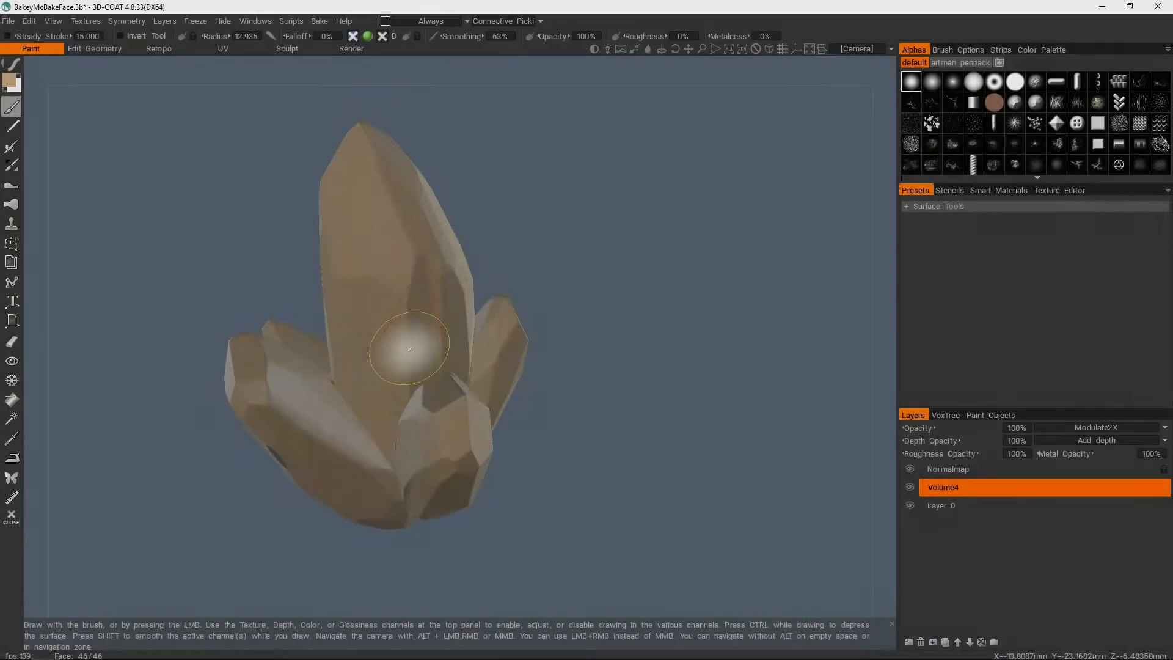
left_click_drag(446, 350, 500, 375, "alt")
key("w")
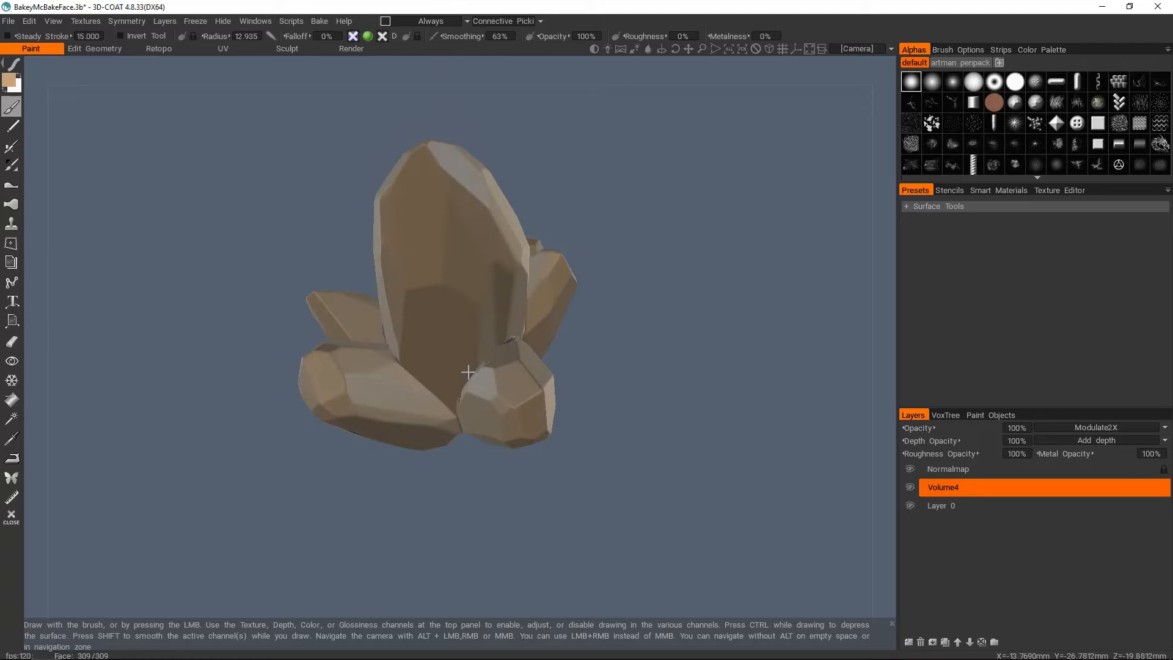
right_click_drag(536, 246, 516, 335, "alt")
left_click_drag(517, 336, 475, 361, "alt")
right_click_drag(478, 362, 489, 359, "alt")
mouse_move(489, 359)
left_mouse_down("alt")
mouse_move(498, 386)
mouse_move(397, 368)
mouse_move(456, 395)
mouse_move(498, 357)
mouse_move(557, 350)
mouse_move(529, 346)
mouse_move(558, 349)
mouse_move(568, 332)
mouse_move(515, 348)
mouse_move(508, 316)
left_mouse_up("alt")
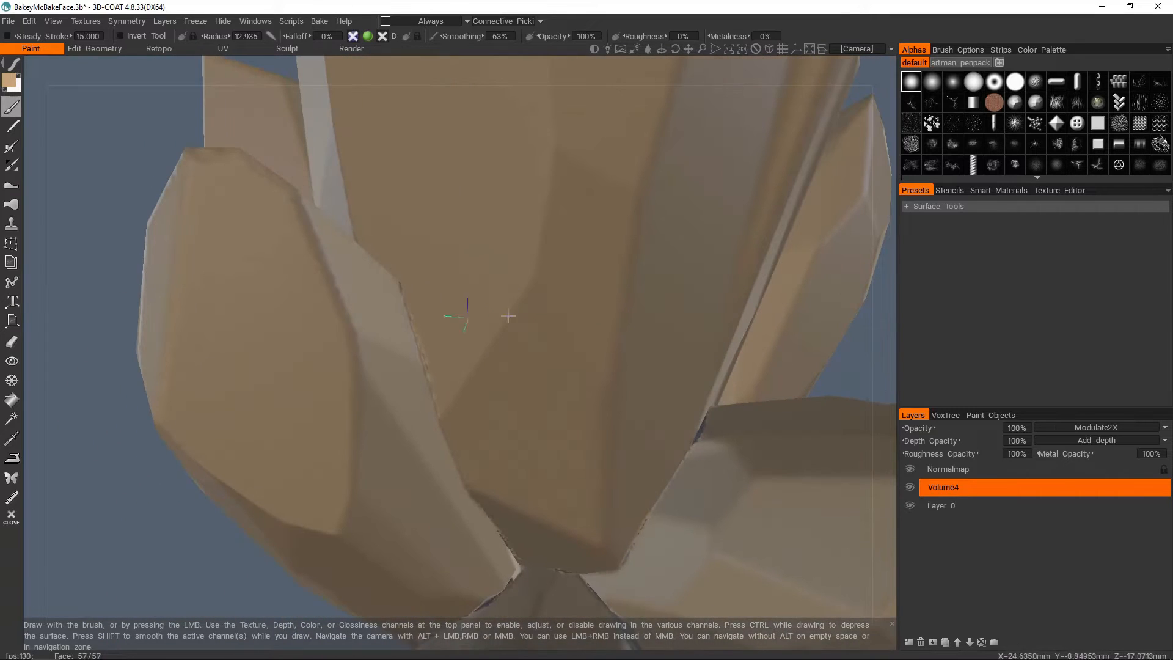
Hide paint objects 1 and 2 to isolate the tall crystal and examine its baked lower edge up close.
left_click(975, 415)
left_click(907, 441)
left_click(907, 453)
mouse_move(538, 355)
left_mouse_down("alt")
mouse_move(519, 339)
mouse_move(636, 313)
mouse_move(625, 325)
mouse_move(562, 287)
mouse_move(539, 372)
mouse_move(501, 356)
left_mouse_up("alt")
scroll(538, 372, "up", 4)
scroll(518, 359, "up", 4)
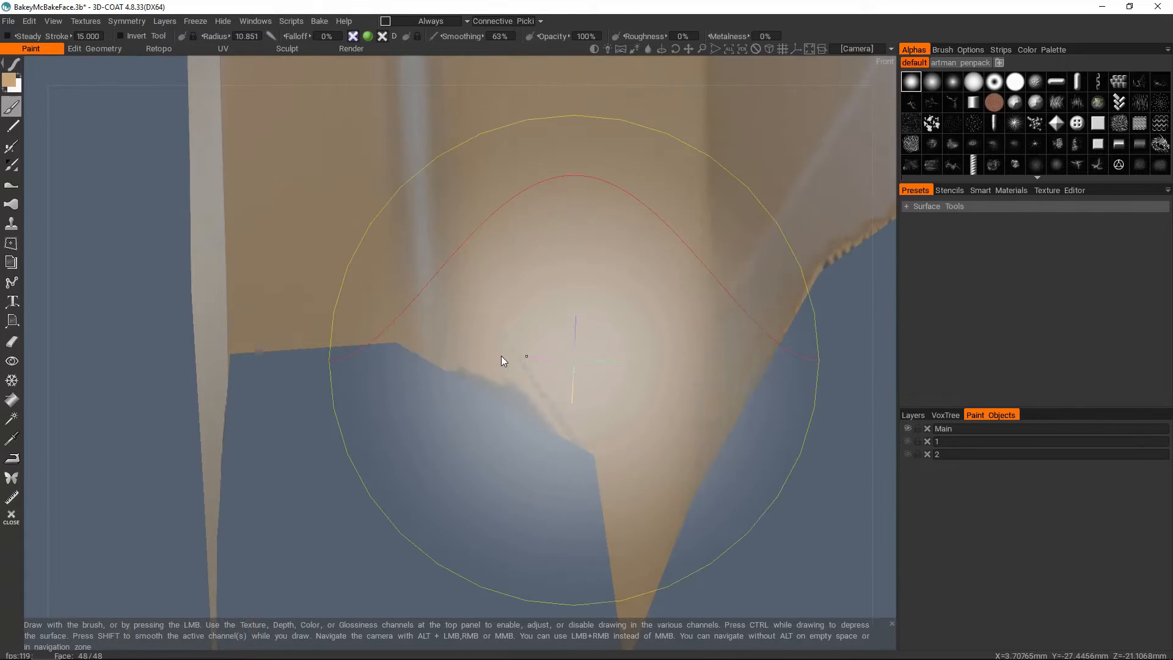
Reduce the brush radius to 1.386 and make Normalmap the active layer.
right_click_drag(574, 354, 501, 356)
right_click_drag(595, 332, 558, 350)
left_click(914, 415)
right_click_drag(538, 361, 505, 330)
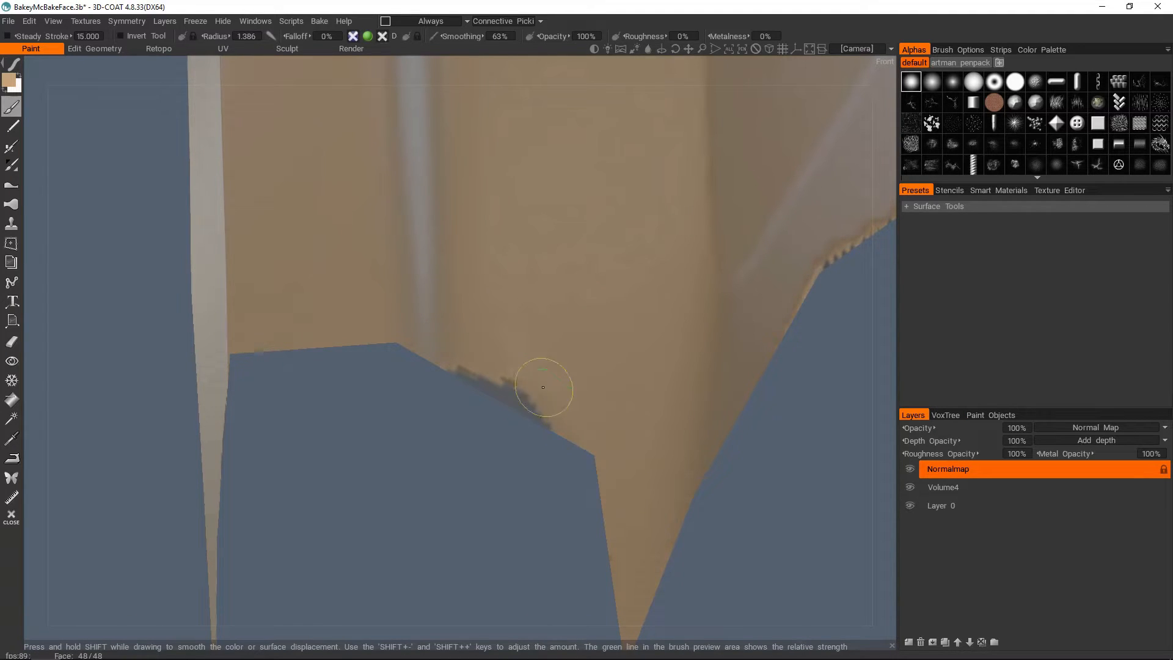
Examine the isolated tall crystal from several sides for jagged artifacts along its open lower edge.
left_click_drag(572, 407, 471, 371, "alt")
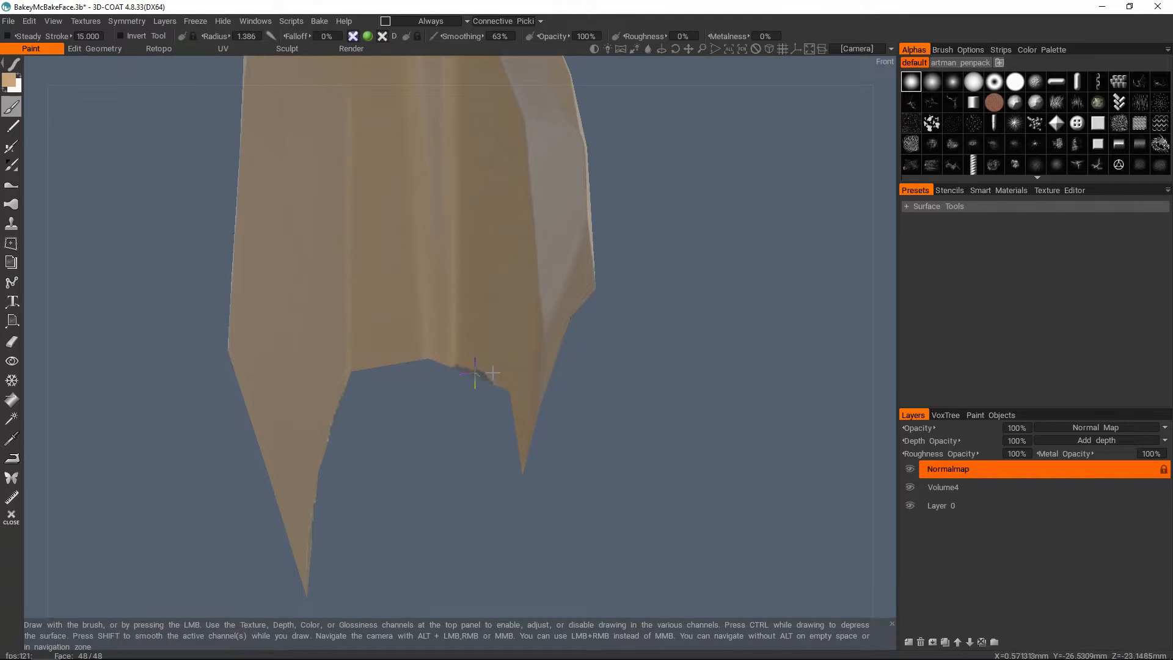
left_click_drag(386, 288, 562, 321, "alt")
left_click_drag(516, 223, 489, 428, "alt")
key("w")
key("w")
left_click_drag(511, 382, 452, 359, "alt")
right_click_drag(453, 358, 471, 368, "alt")
mouse_move(472, 368)
left_mouse_down("alt")
mouse_move(391, 376)
mouse_move(470, 413)
mouse_move(525, 391)
left_mouse_up("alt")
scroll(391, 376, "down", 5)
Show paint objects 1 and 2 again and examine the hole in the baked surface of the leaning crystal.
left_click(985, 416)
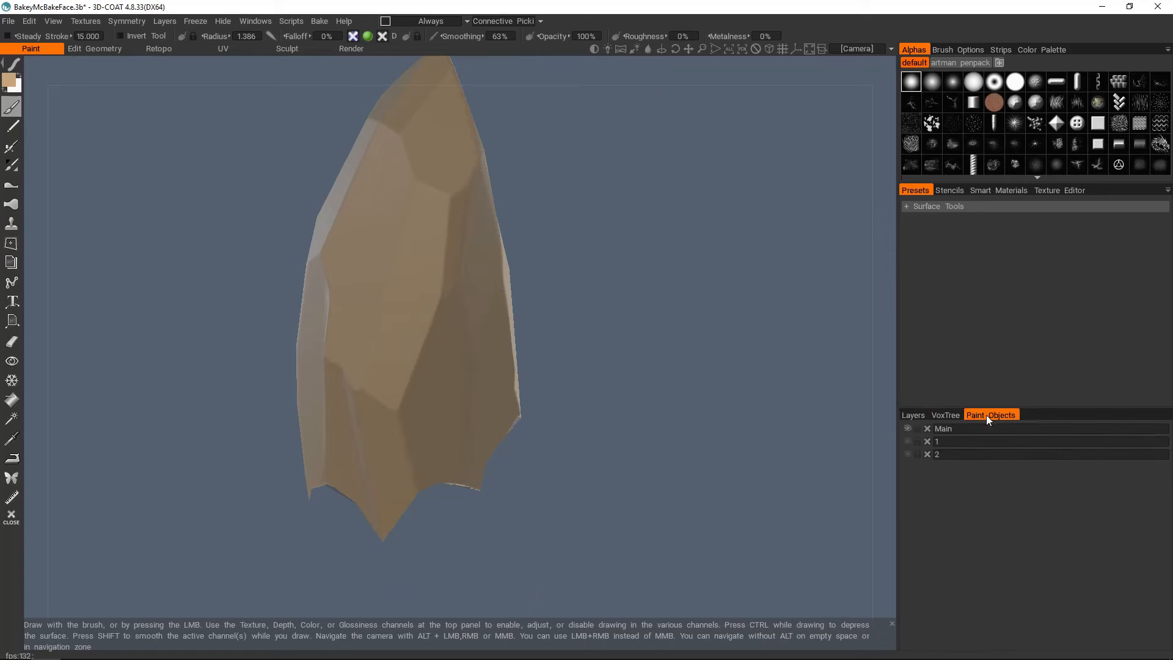
left_click(907, 441)
left_click(907, 454)
left_click_drag(445, 403, 275, 351, "alt")
middle_click_drag(610, 310, 499, 324, "alt")
mouse_move(447, 333)
left_mouse_down("alt")
mouse_move(487, 333)
mouse_move(427, 319)
mouse_move(437, 264)
mouse_move(436, 314)
mouse_move(410, 276)
left_mouse_up("alt")
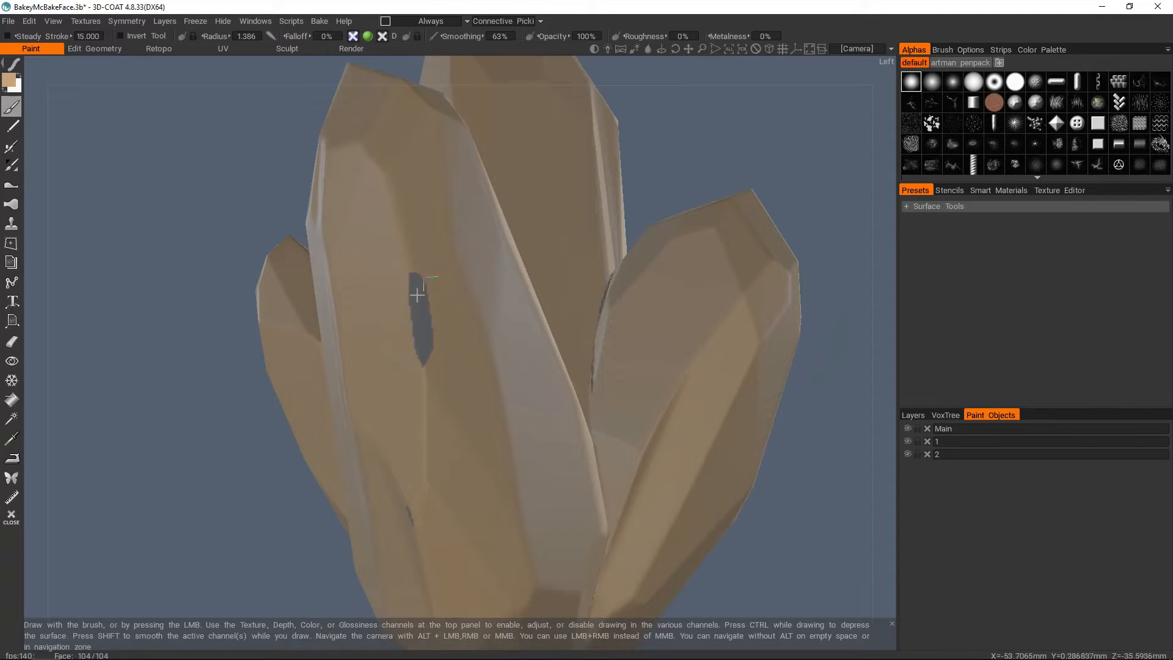
mouse_move(432, 298)
left_mouse_down("alt")
mouse_move(432, 319)
mouse_move(432, 261)
left_mouse_up("alt")
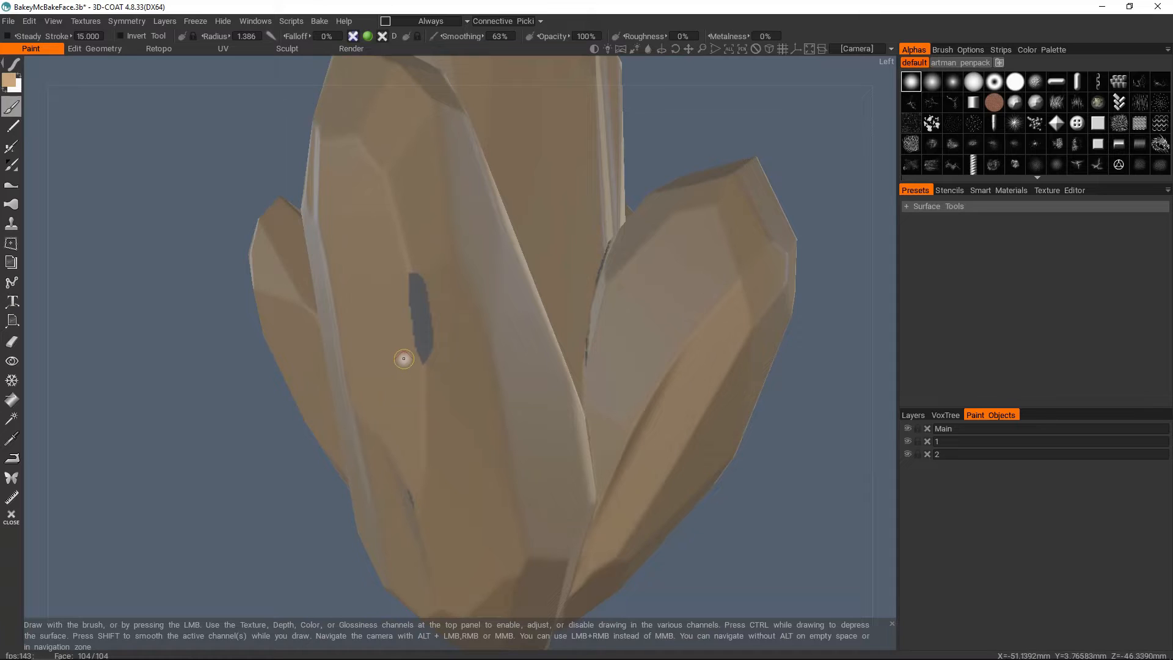
mouse_move(477, 327)
left_mouse_down("alt")
mouse_move(450, 345)
mouse_move(459, 348)
left_mouse_up("alt")
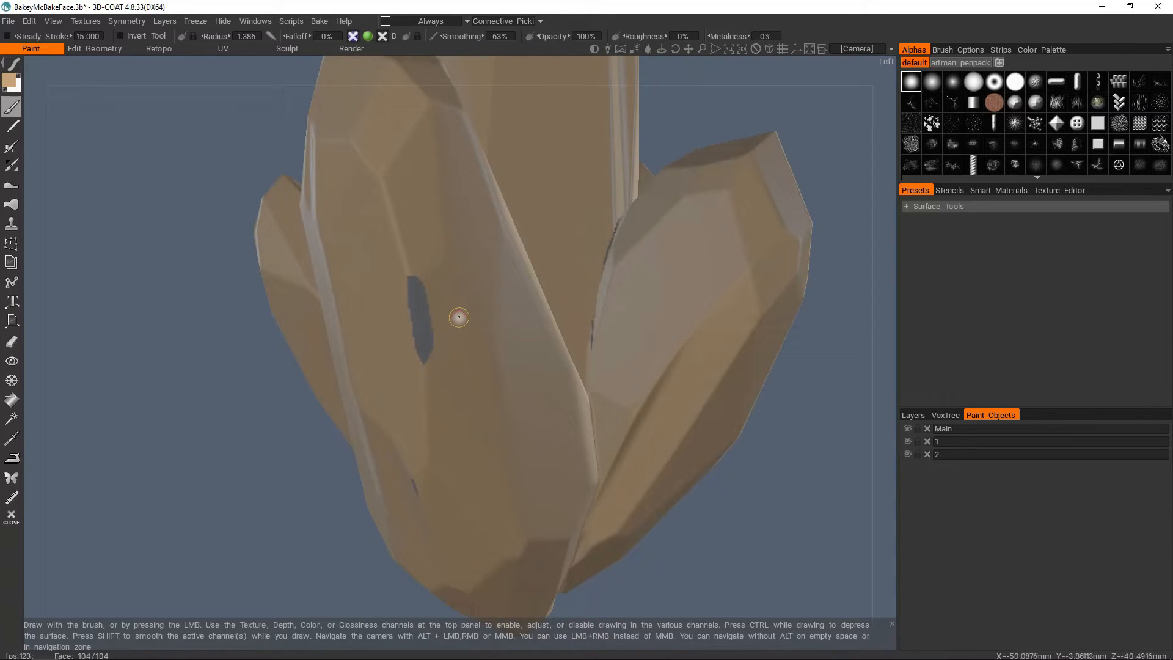
mouse_move(445, 323)
left_mouse_down("alt")
mouse_move(419, 325)
mouse_move(420, 308)
left_mouse_up("alt")
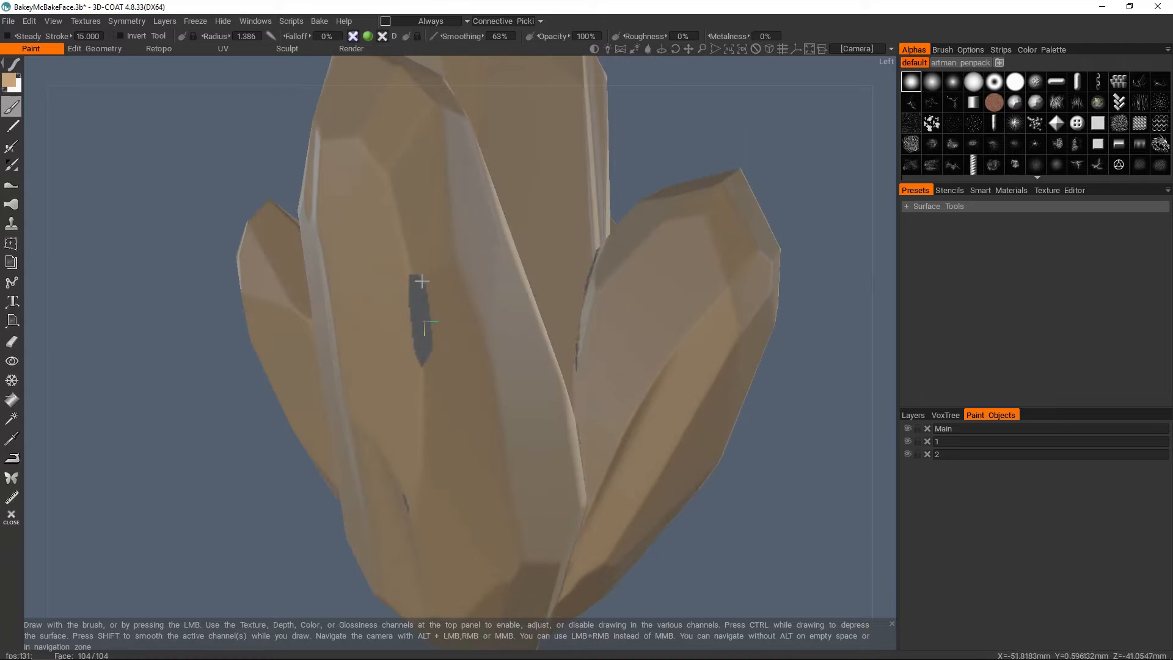
left_click_drag(556, 332, 564, 335, "alt")
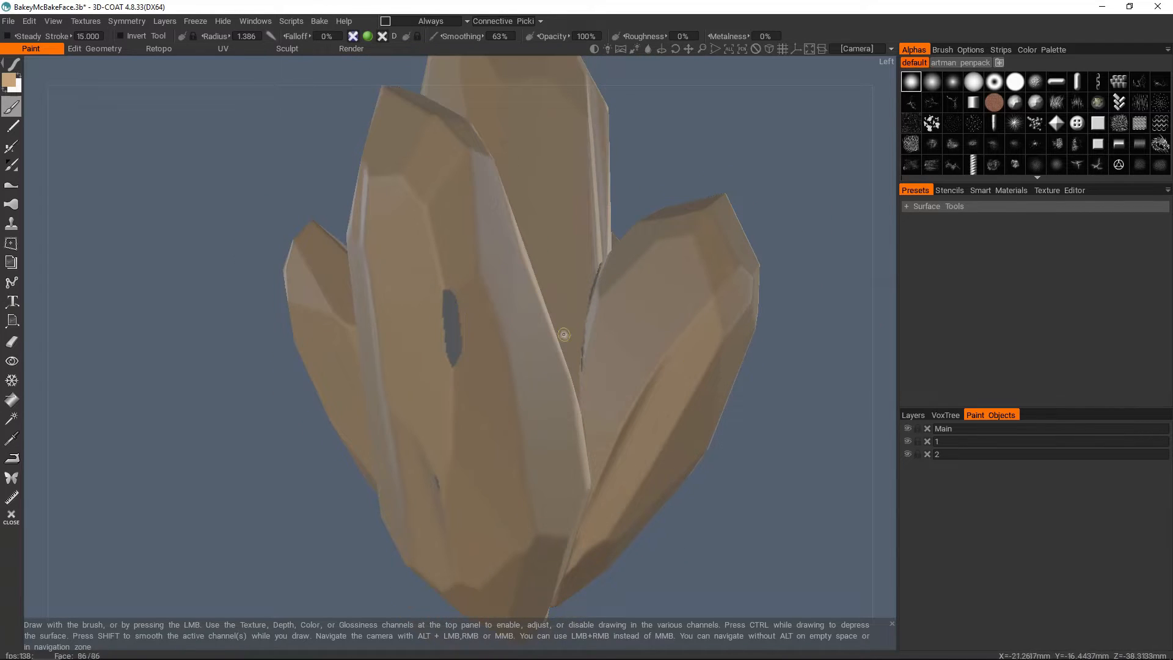
Toggle the visibility of paint object 1 to check its crystals, and delete that object from the painted scene.
left_click(908, 441)
left_click(907, 441)
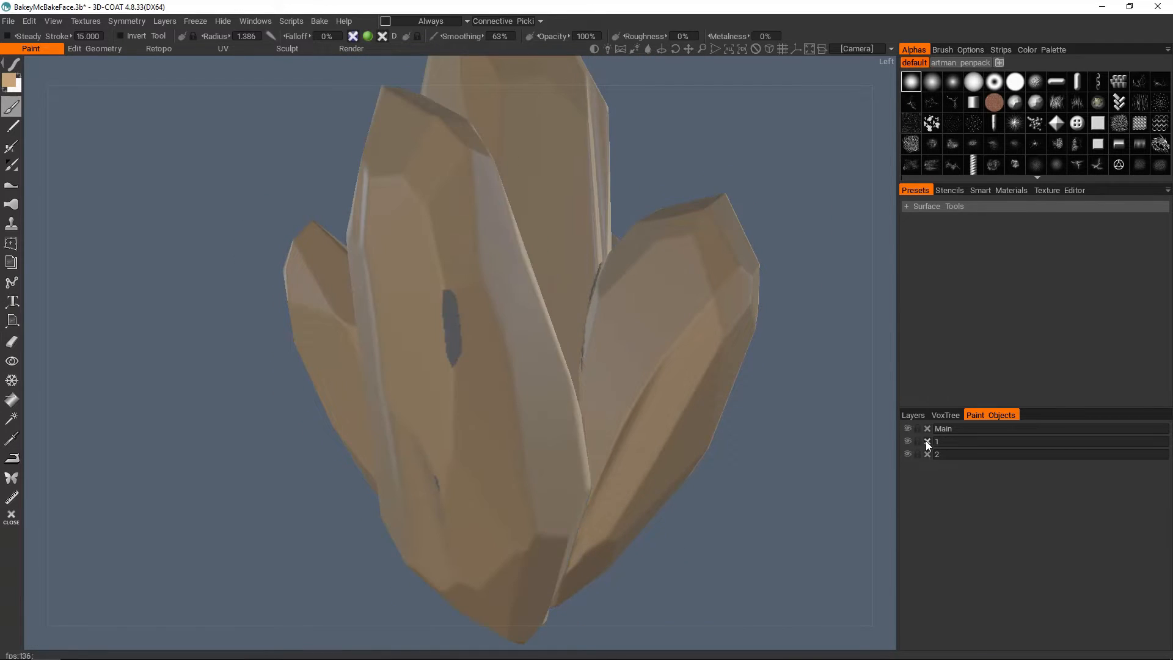
left_click(928, 441)
left_click(378, 373)
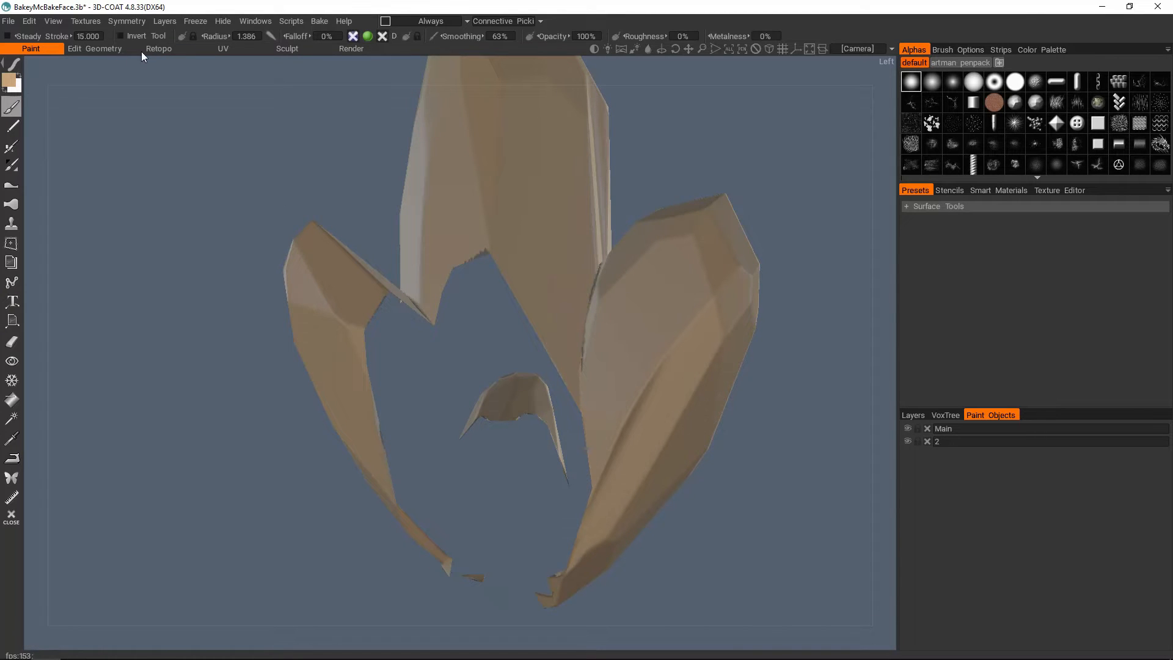
Return to the Retopo room, isolate retopo object 1 and examine its mesh around the spot of the baked hole.
left_click(159, 49)
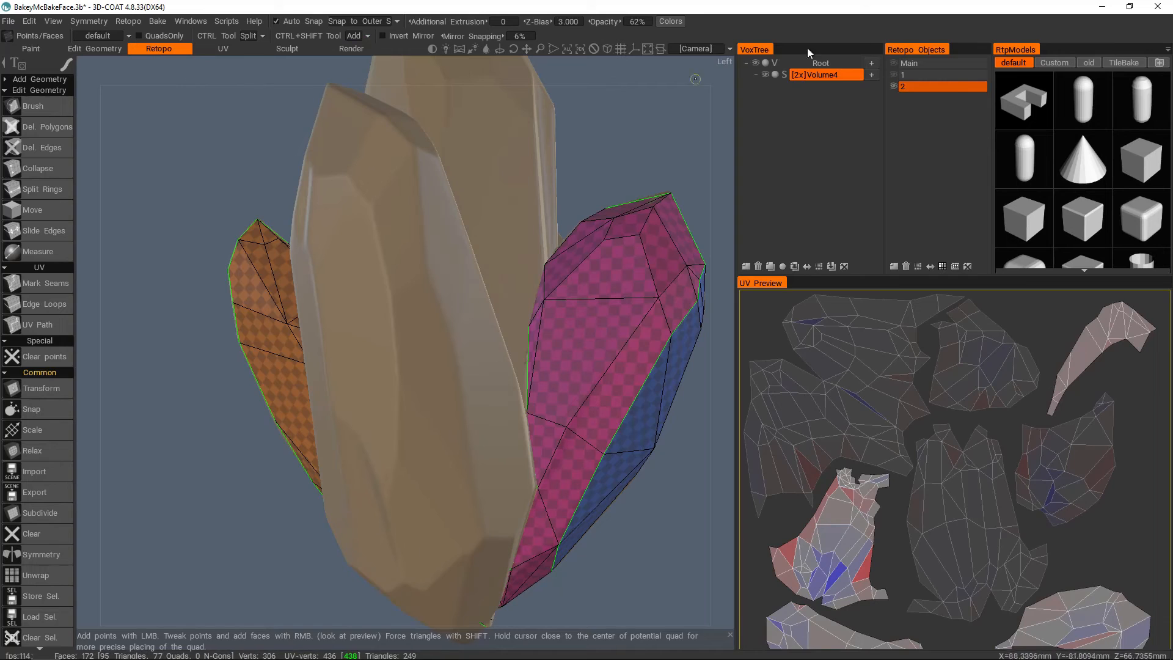
left_click(902, 75)
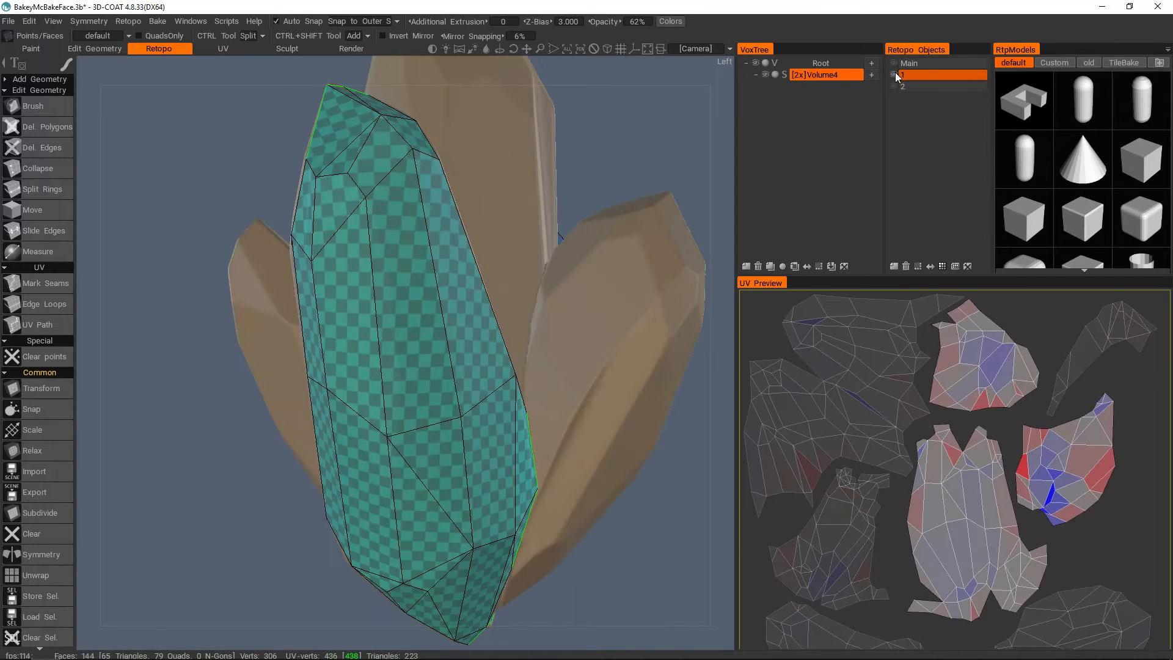
scroll(531, 276, "up", 5)
mouse_move(531, 277)
left_mouse_down()
mouse_move(386, 284)
mouse_move(531, 300)
mouse_move(405, 309)
mouse_move(344, 343)
mouse_move(405, 411)
mouse_move(450, 419)
mouse_move(456, 320)
mouse_move(415, 300)
mouse_move(346, 312)
mouse_move(441, 288)
mouse_move(471, 306)
mouse_move(453, 288)
mouse_move(427, 333)
mouse_move(335, 385)
mouse_move(440, 347)
mouse_move(331, 382)
mouse_move(490, 346)
mouse_move(339, 384)
left_mouse_up()
scroll(339, 385, "up", 5)
Split the edge ring on the leaning crystal to add a lengthwise edge loop through the area of the hole.
key("space")
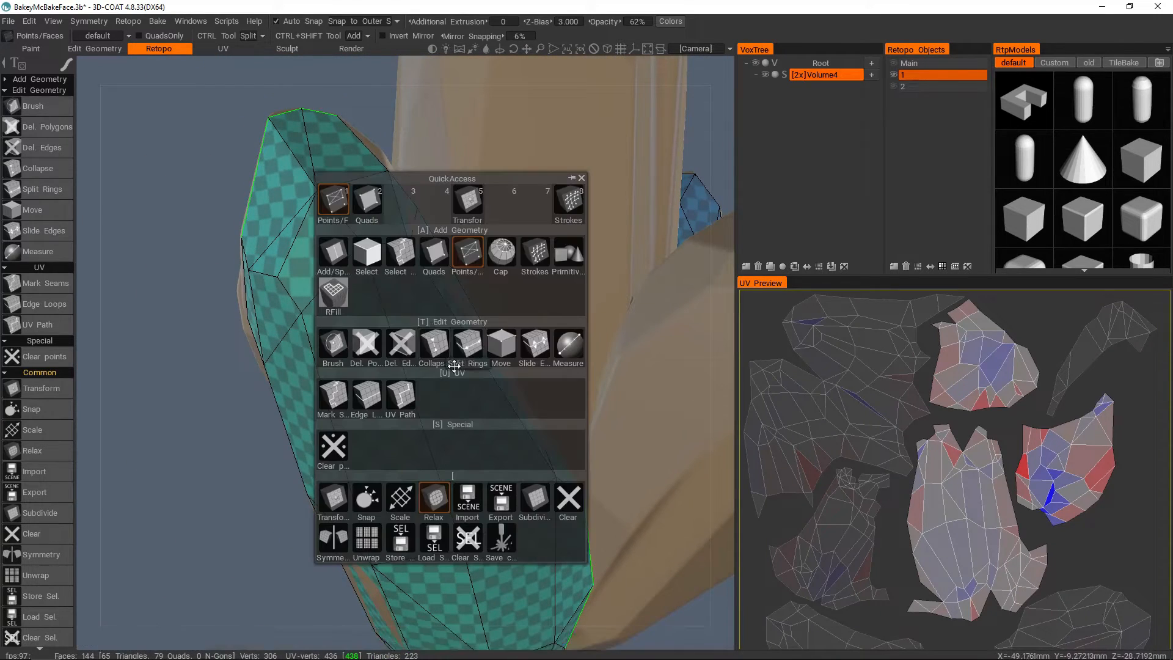
left_click(353, 210)
mouse_move(409, 371)
left_mouse_down()
mouse_move(418, 339)
mouse_move(466, 324)
mouse_move(413, 349)
left_mouse_up()
left_click(413, 350)
left_click(417, 345, "ctrl")
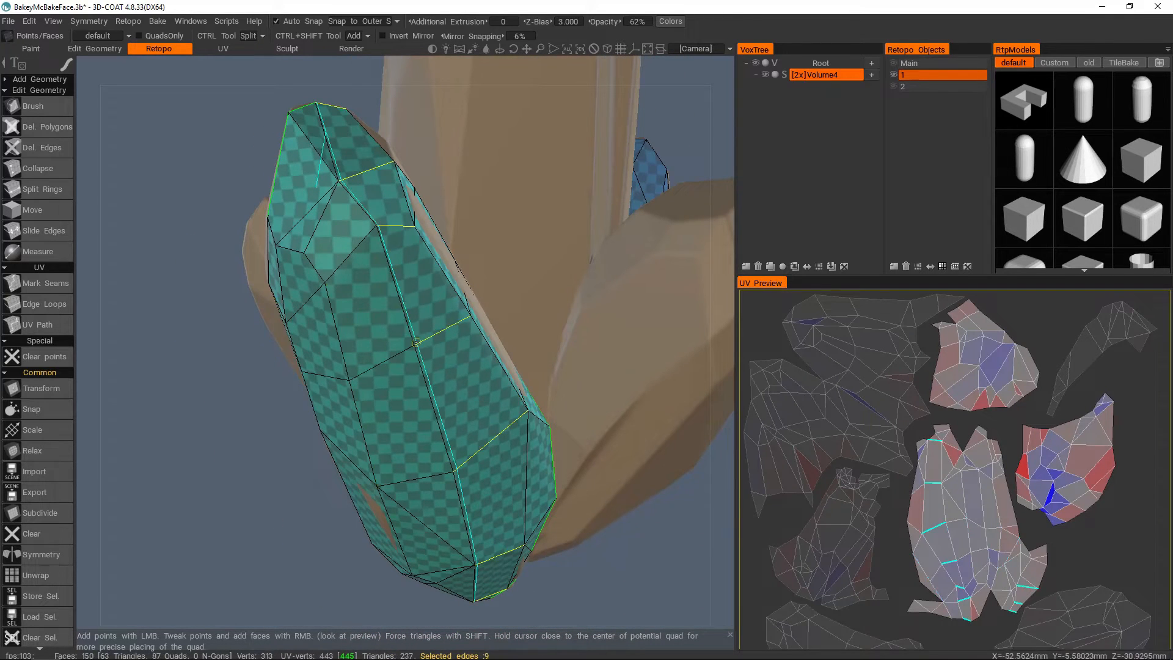
Examine how closely the leaning crystal's mesh with the added edge loop follows the high-poly surface.
scroll(419, 346, "down", 3)
left_click_drag(419, 346, 437, 365, "alt")
scroll(424, 344, "up", 1)
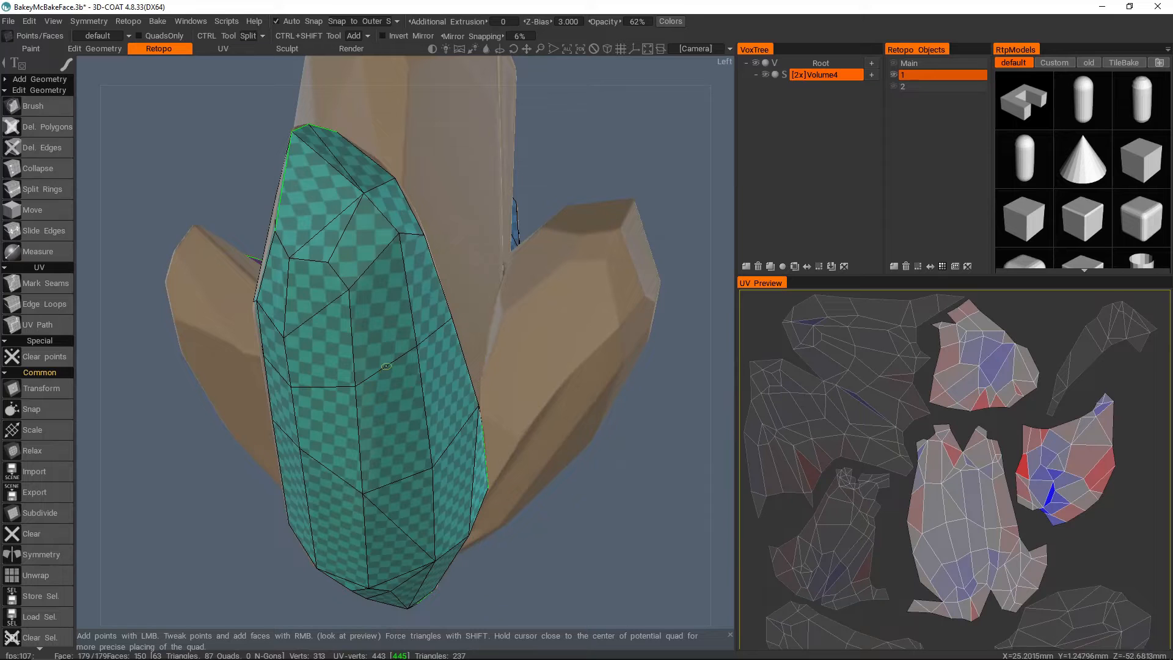
scroll(425, 359, "down", 3)
left_click_drag(425, 359, 387, 376, "alt")
middle_click_drag(387, 376, 440, 341, "alt")
scroll(440, 341, "up", 3)
left_click_drag(439, 340, 411, 330, "alt")
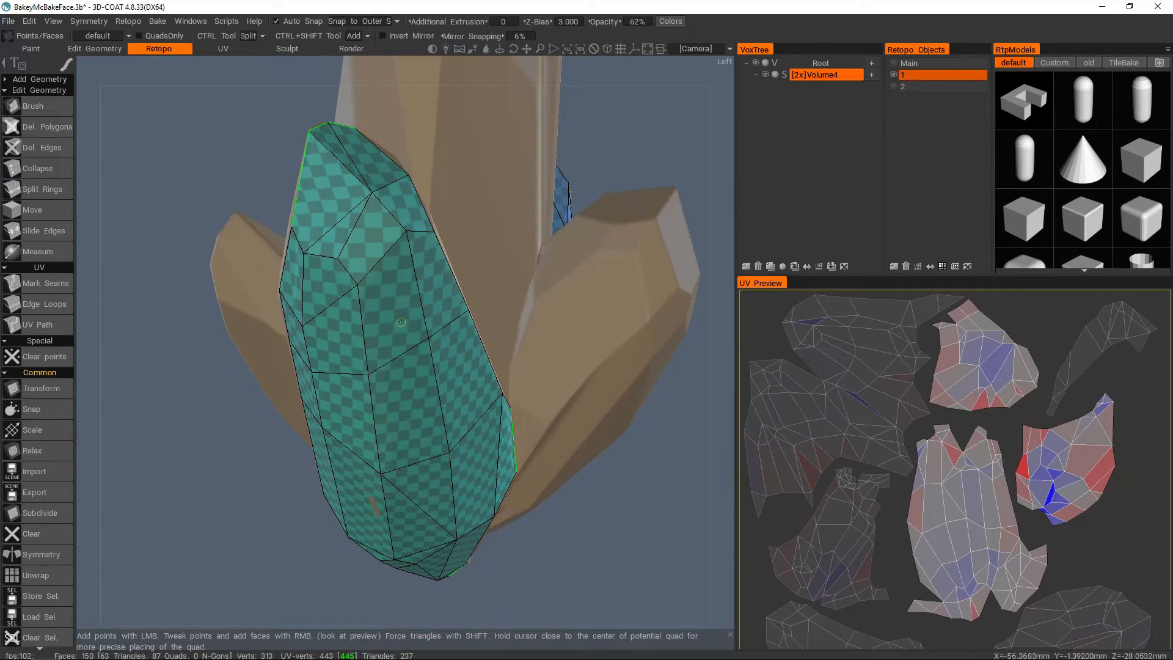
Run the per-pixel normal map bake with Scan Depth Outside the Object set to 1.630 and dismiss the locked-layer notice.
left_click(158, 21)
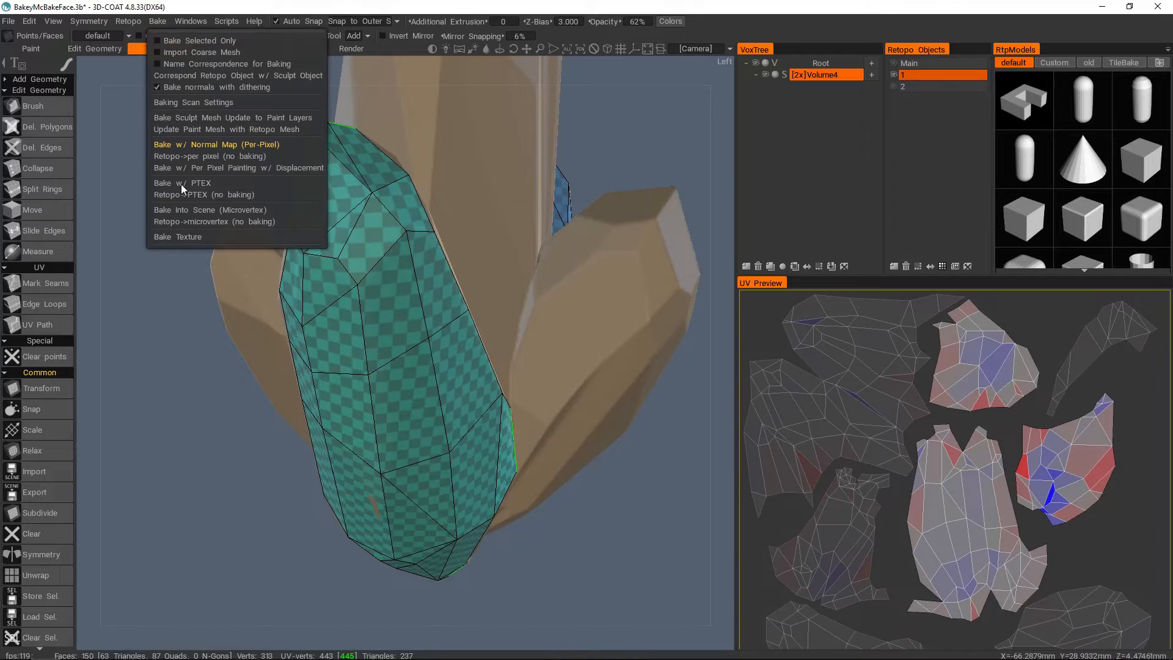
left_click(218, 144)
left_click_drag(471, 254, 388, 274, "alt")
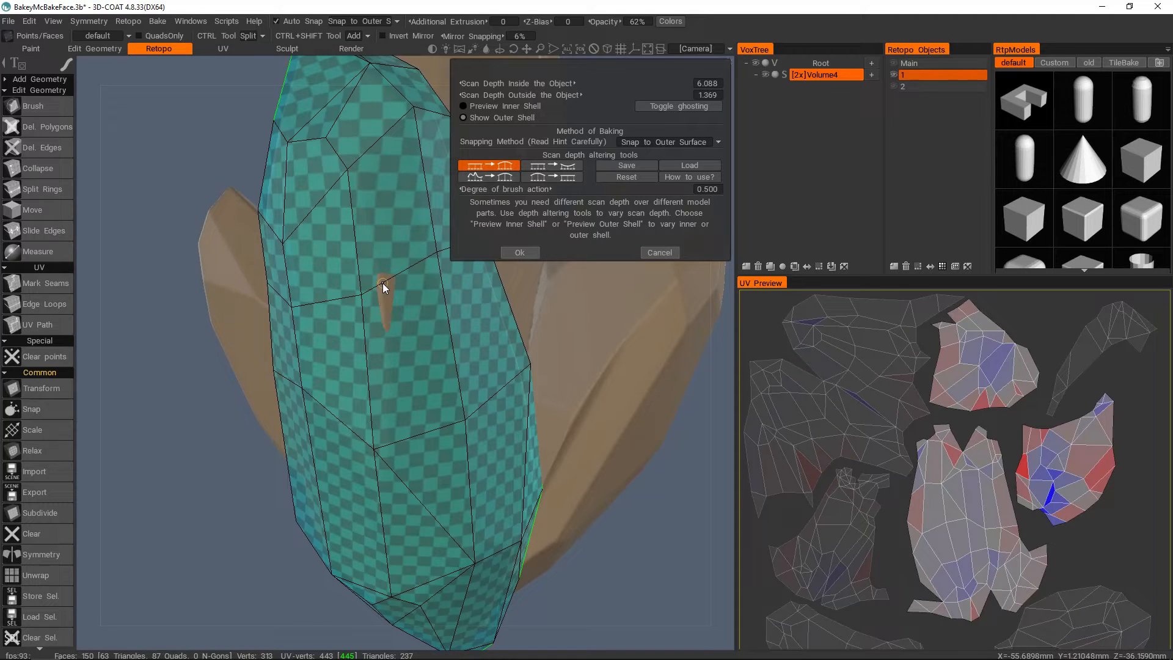
left_click_drag(368, 299, 542, 218, "alt")
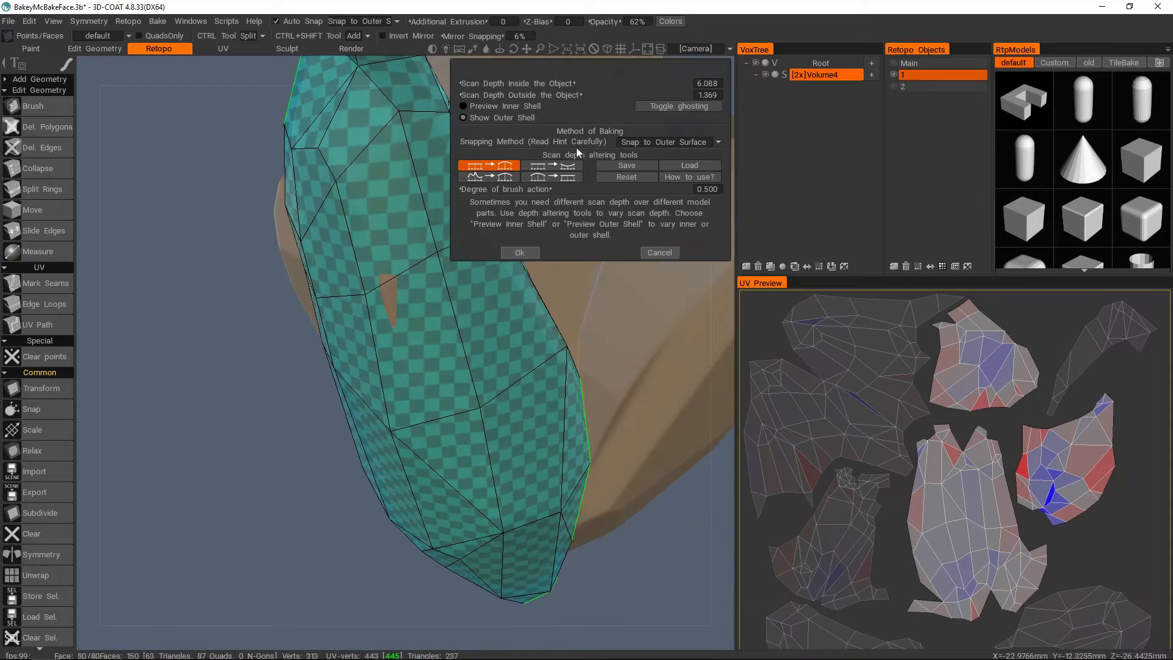
left_click_drag(595, 96, 608, 97)
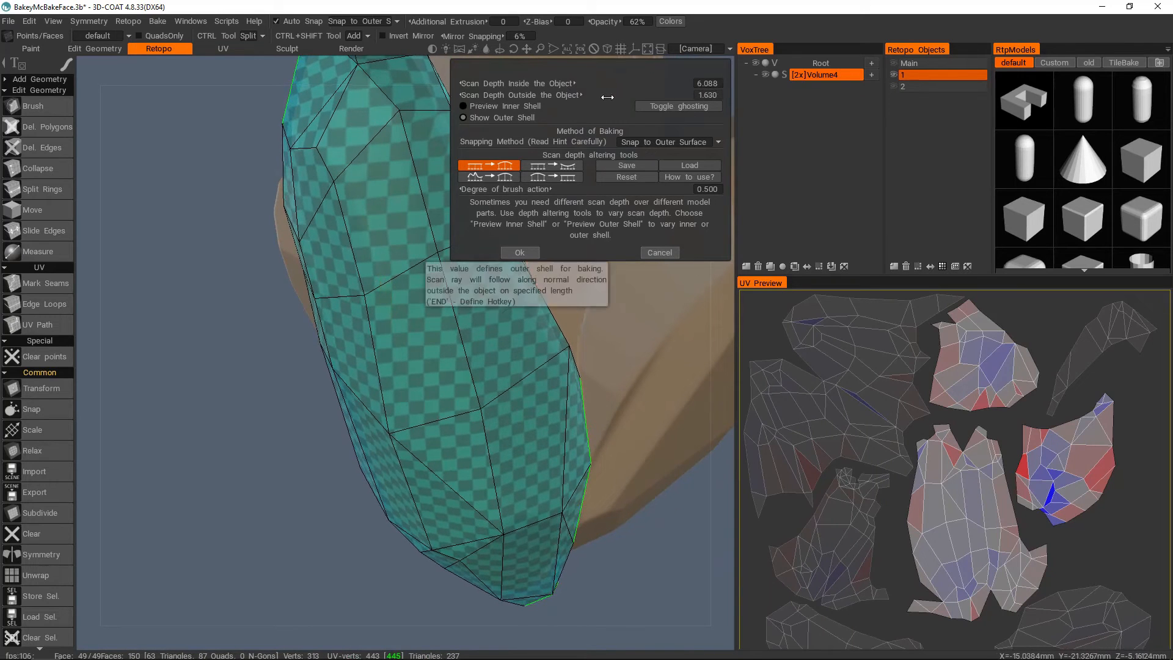
left_click(524, 250)
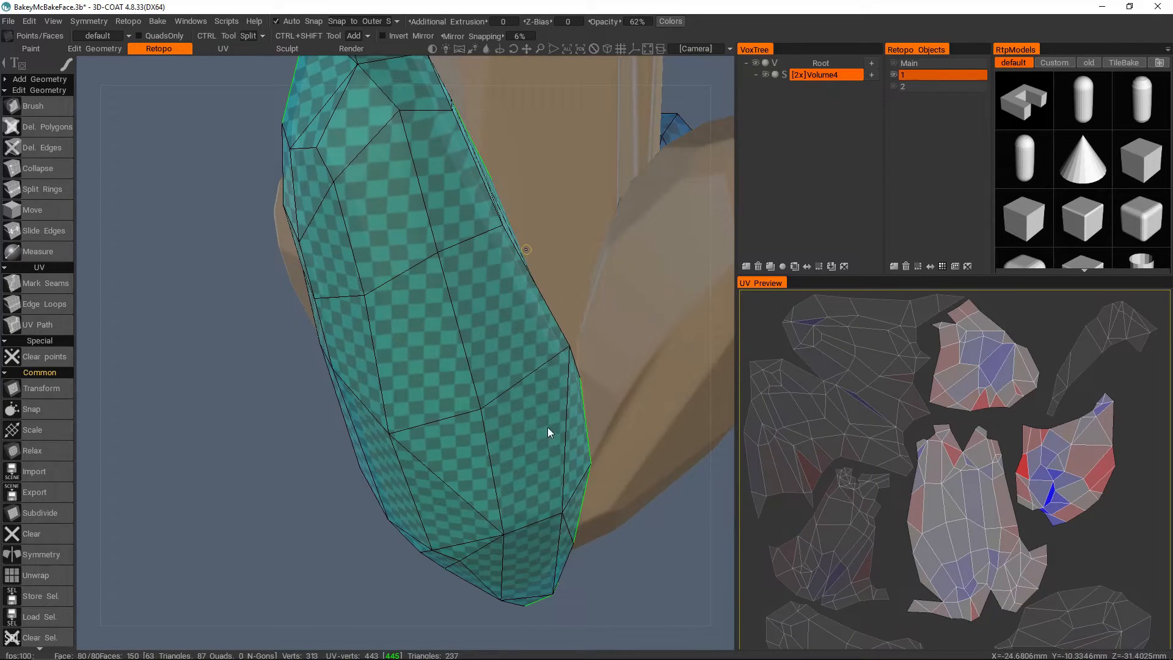
left_click(322, 488)
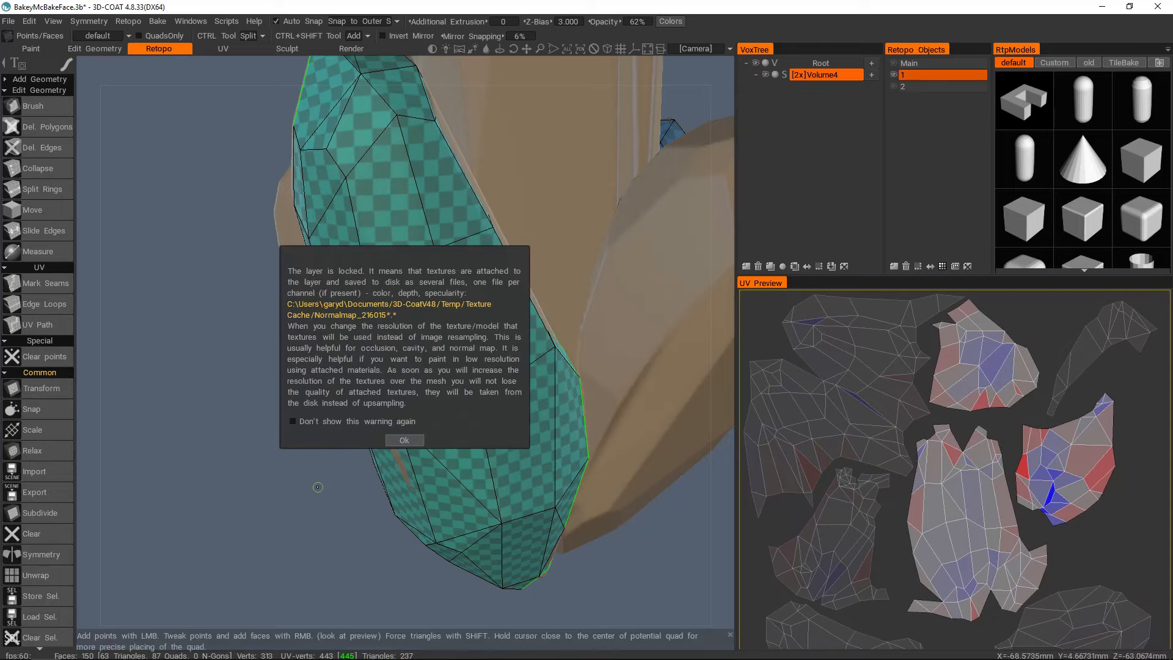
left_click(915, 429)
Examine the rebaked leaning crystal and the surrounding crystal junctions for remaining holes and seams.
left_click(913, 415)
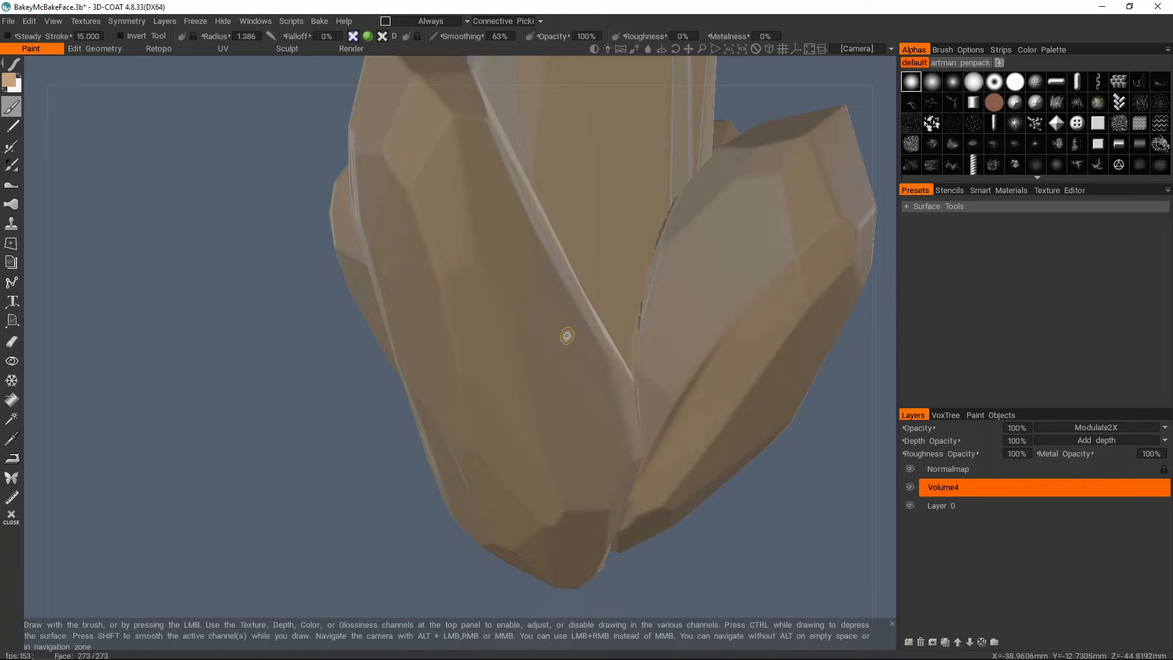
key("w")
key("w")
left_click_drag(467, 250, 470, 192, "alt")
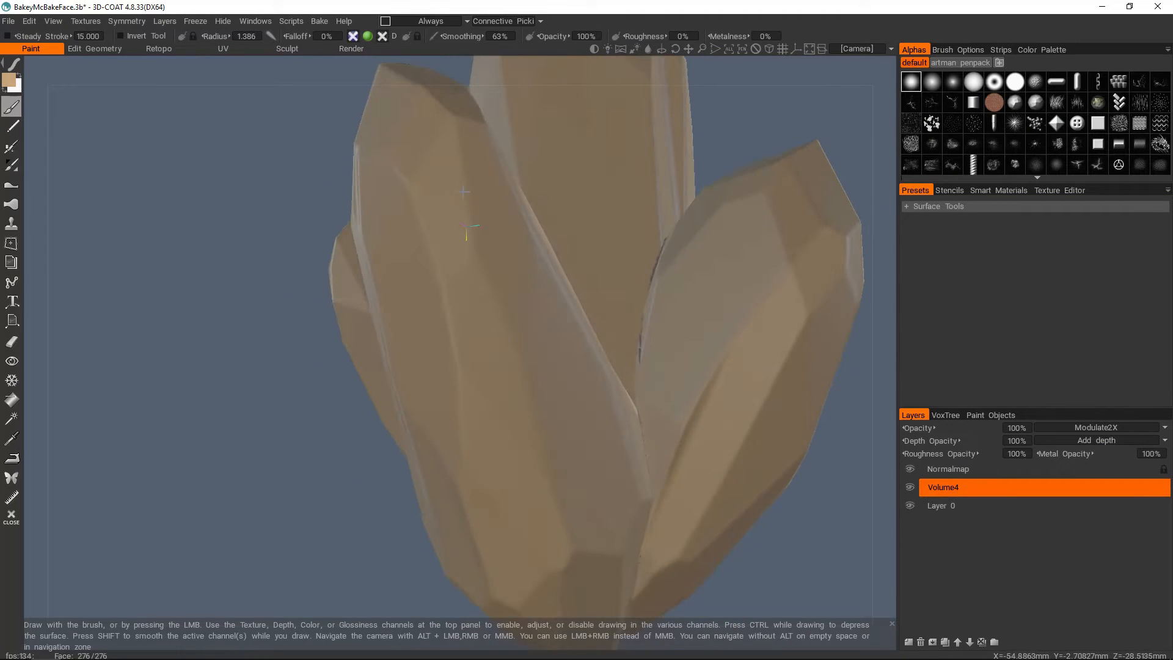
left_click_drag(484, 265, 584, 320, "alt")
mouse_move(473, 308)
left_mouse_down("alt")
mouse_move(515, 301)
mouse_move(477, 306)
mouse_move(489, 343)
mouse_move(430, 349)
mouse_move(482, 368)
mouse_move(603, 370)
mouse_move(464, 327)
mouse_move(419, 335)
mouse_move(489, 269)
mouse_move(427, 311)
mouse_move(440, 331)
mouse_move(420, 370)
mouse_move(374, 371)
mouse_move(471, 343)
mouse_move(411, 338)
mouse_move(437, 332)
mouse_move(450, 357)
mouse_move(314, 336)
mouse_move(470, 336)
left_mouse_up("alt")
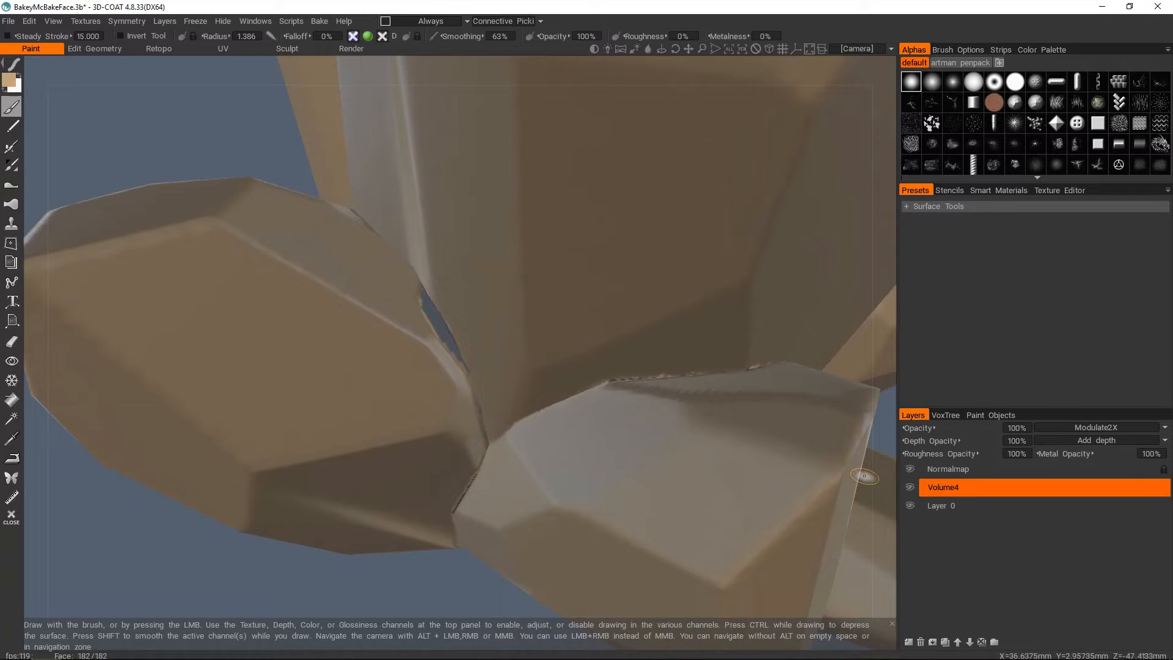
Hide the Volume4 layer and toggle paint objects Main, 2 and 1 to examine which crystals carry the junction artifacts.
left_click(909, 487)
left_click_drag(410, 299, 488, 372, "alt")
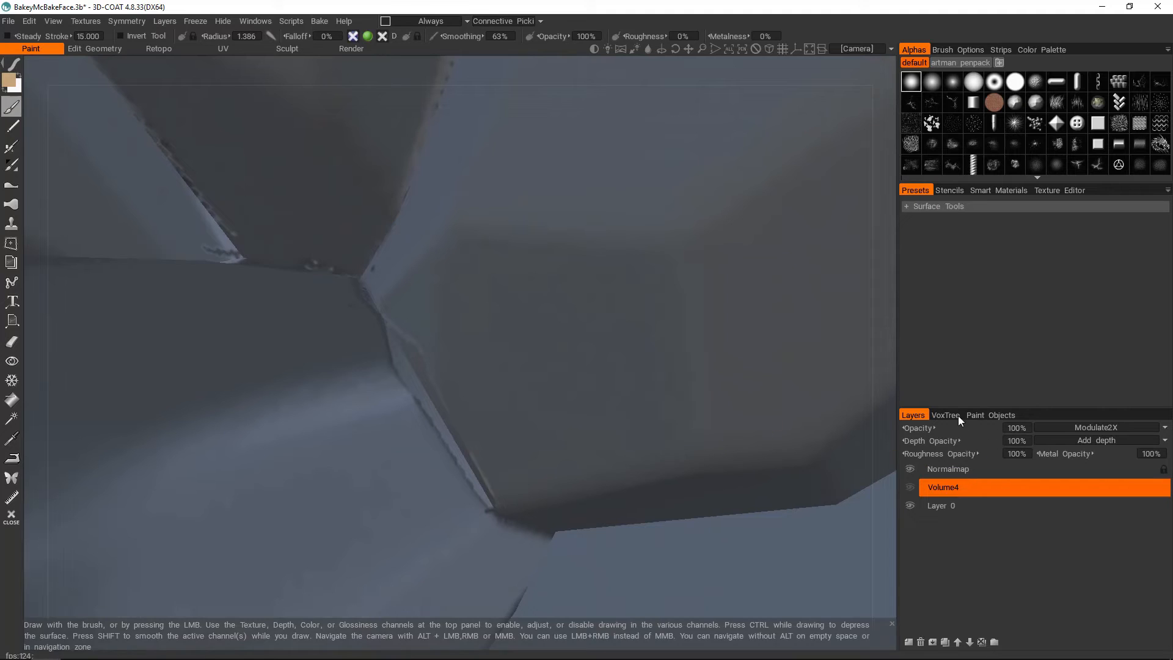
left_click(983, 416)
left_click(908, 433)
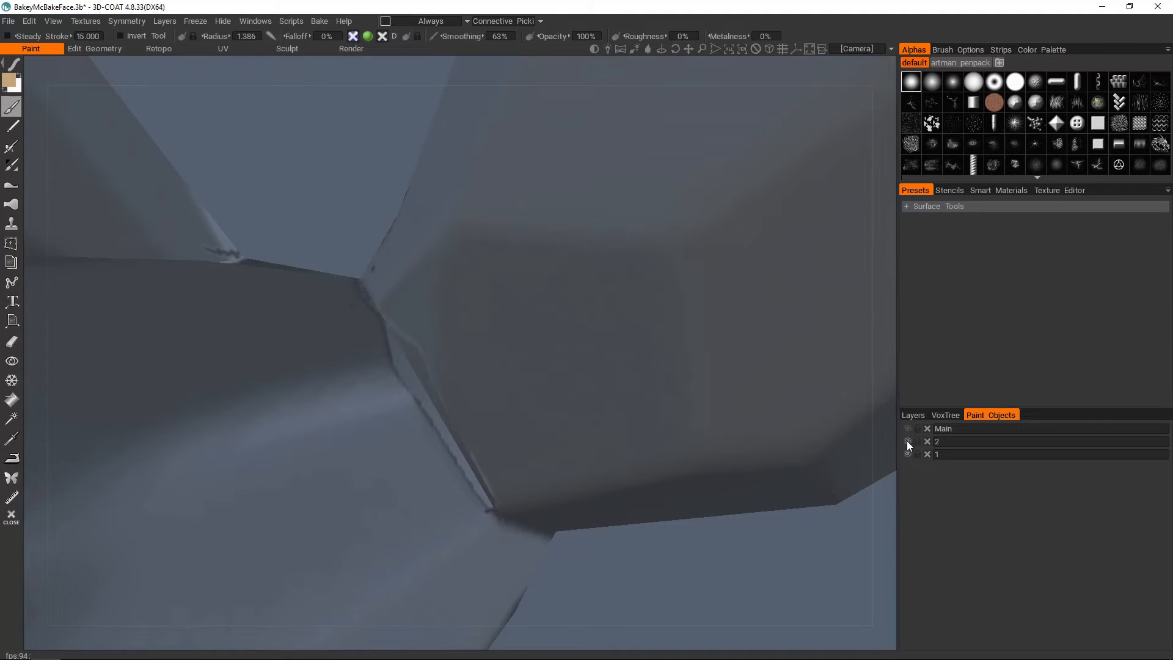
left_click(907, 440)
left_click(909, 441)
left_click(908, 453)
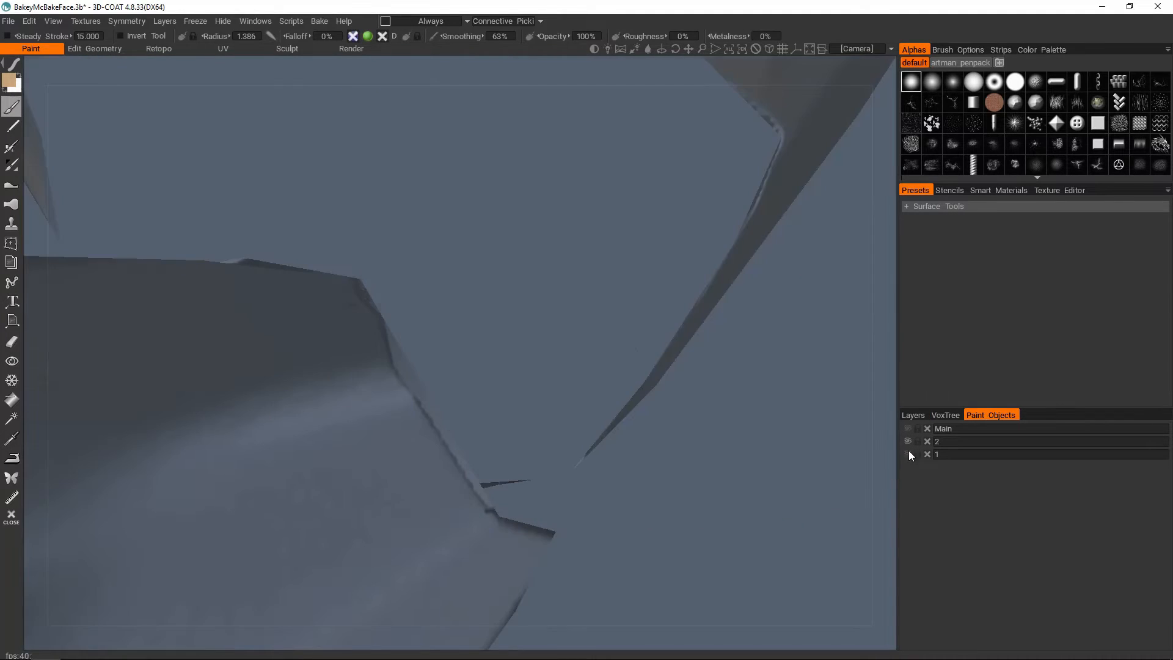
Set the Normalmap layer's blending to Standard Blend and view it flat-shaded to examine the hole at the leaning crystal's base.
left_click_drag(364, 434, 783, 392, "alt")
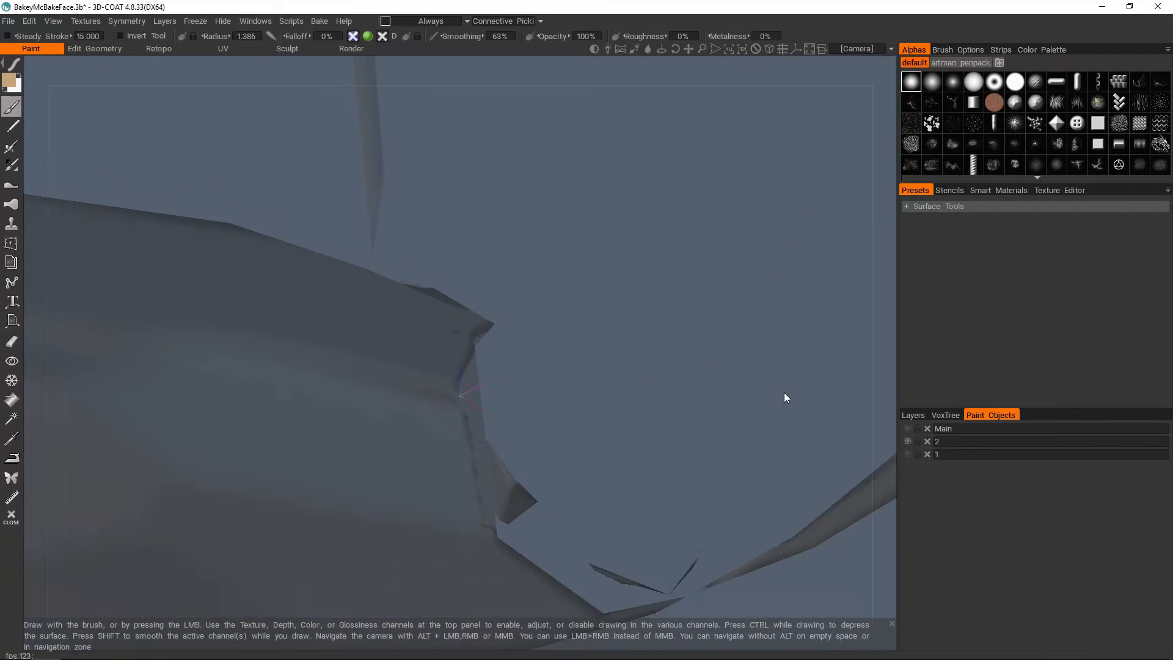
left_click(923, 415)
left_click(962, 468)
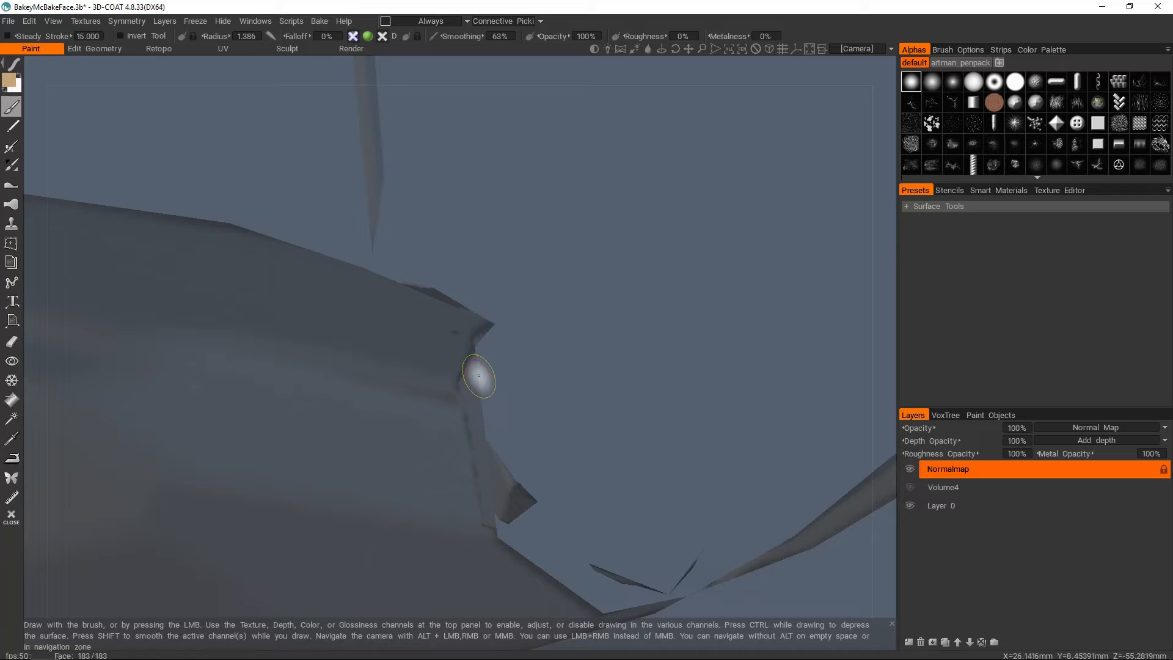
left_click(1082, 427)
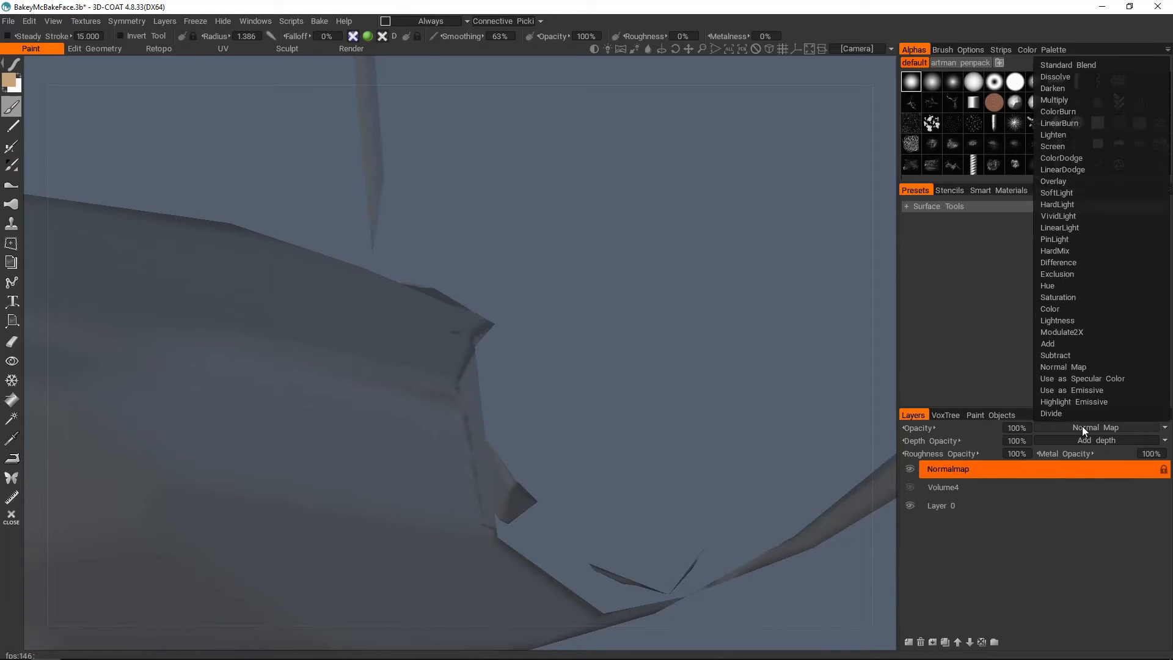
left_click(1083, 68)
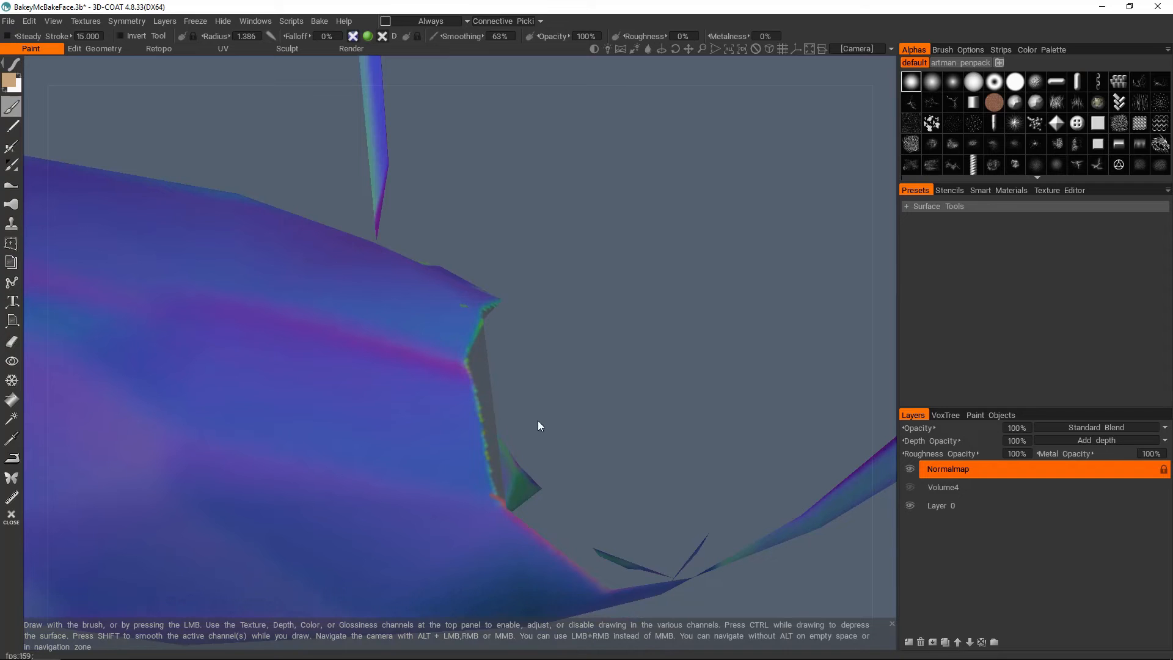
key("1")
mouse_move(460, 391)
left_mouse_down("alt")
mouse_move(406, 408)
mouse_move(412, 393)
mouse_move(474, 379)
mouse_move(459, 408)
mouse_move(494, 410)
mouse_move(483, 383)
left_mouse_up("alt")
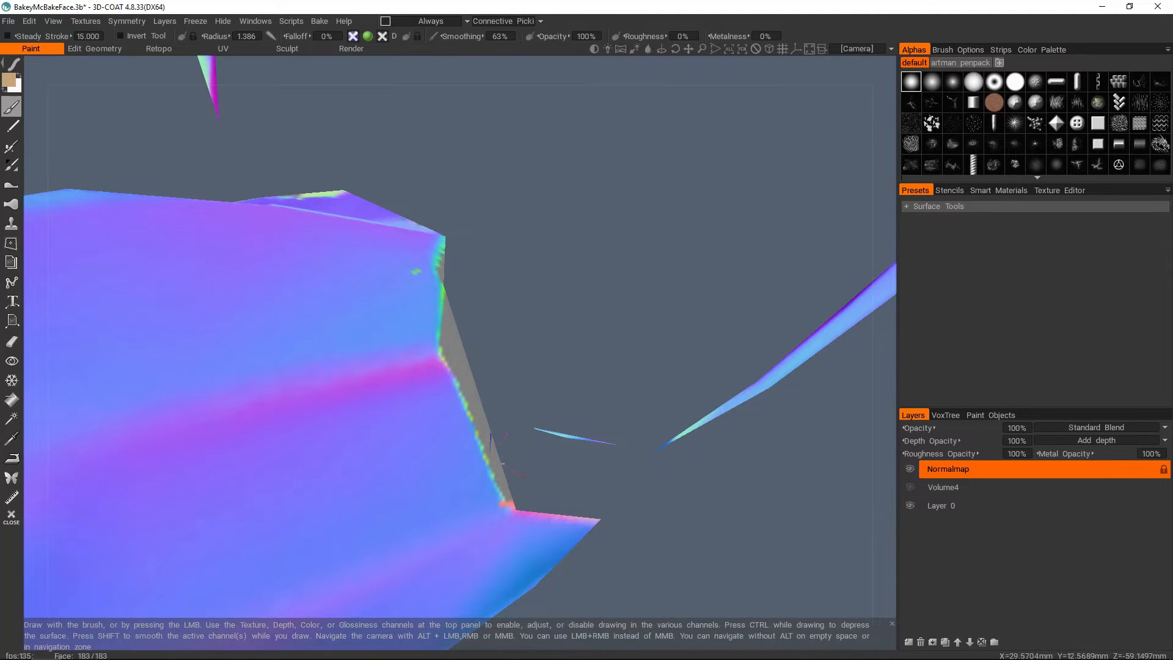
left_click_drag(468, 414, 375, 419, "alt")
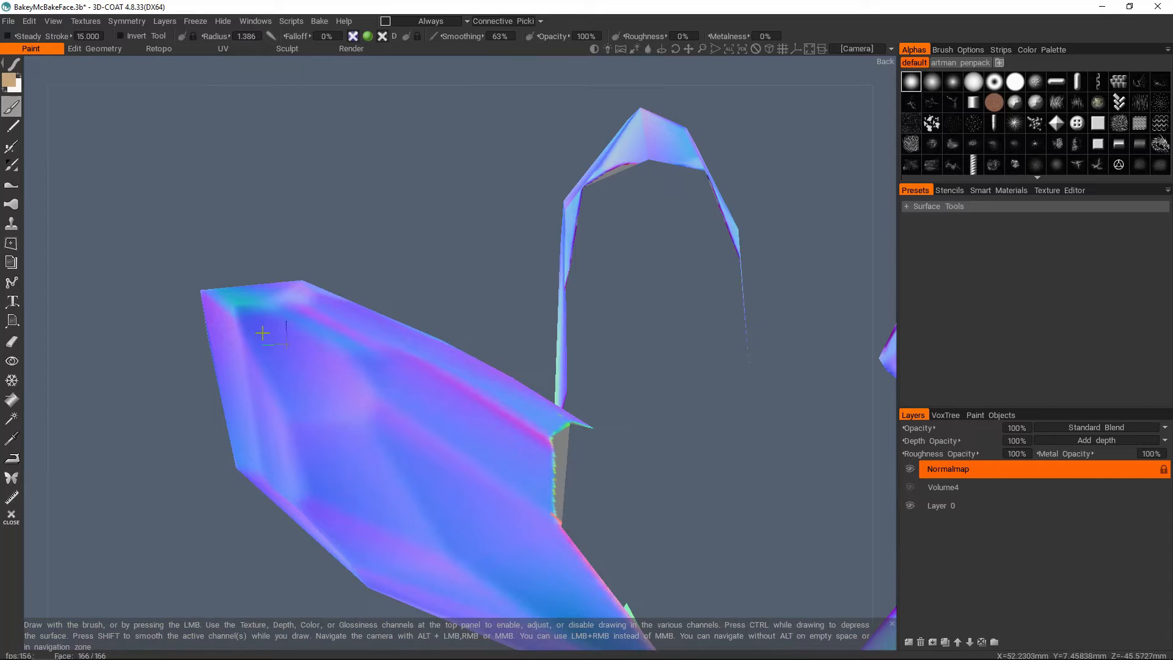
mouse_move(424, 362)
left_mouse_down("alt")
mouse_move(497, 424)
mouse_move(589, 432)
mouse_move(525, 397)
mouse_move(466, 423)
mouse_move(485, 430)
mouse_move(490, 406)
mouse_move(468, 403)
left_mouse_up("alt")
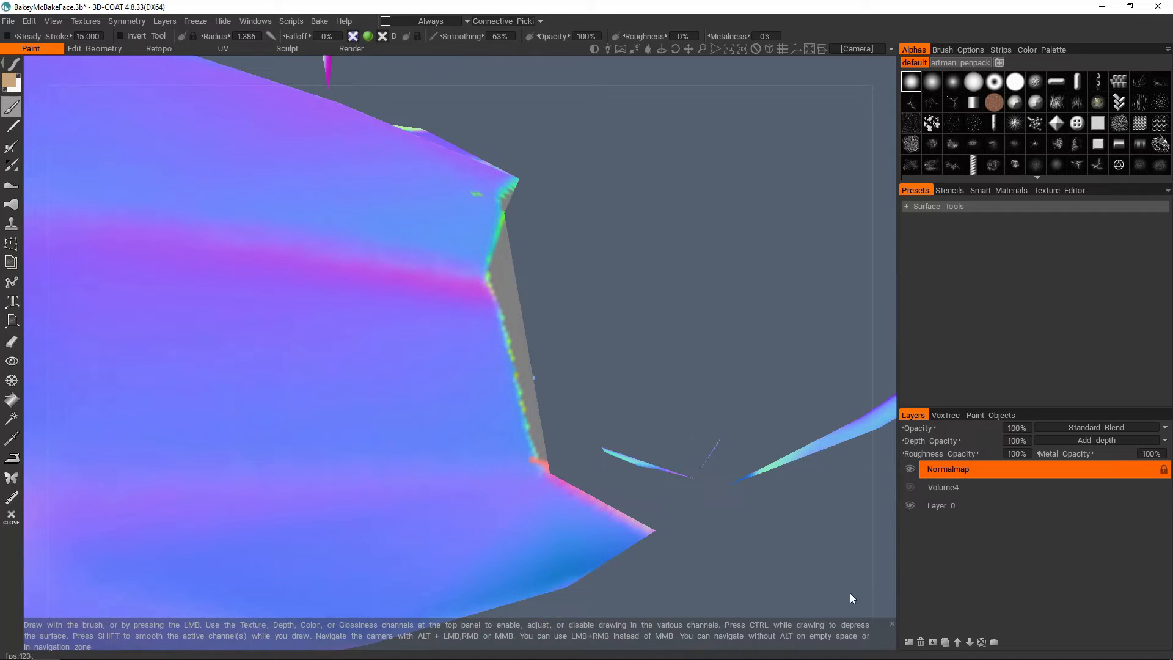
Duplicate the Normalmap layer and detach the texture of the copy.
left_click(945, 642)
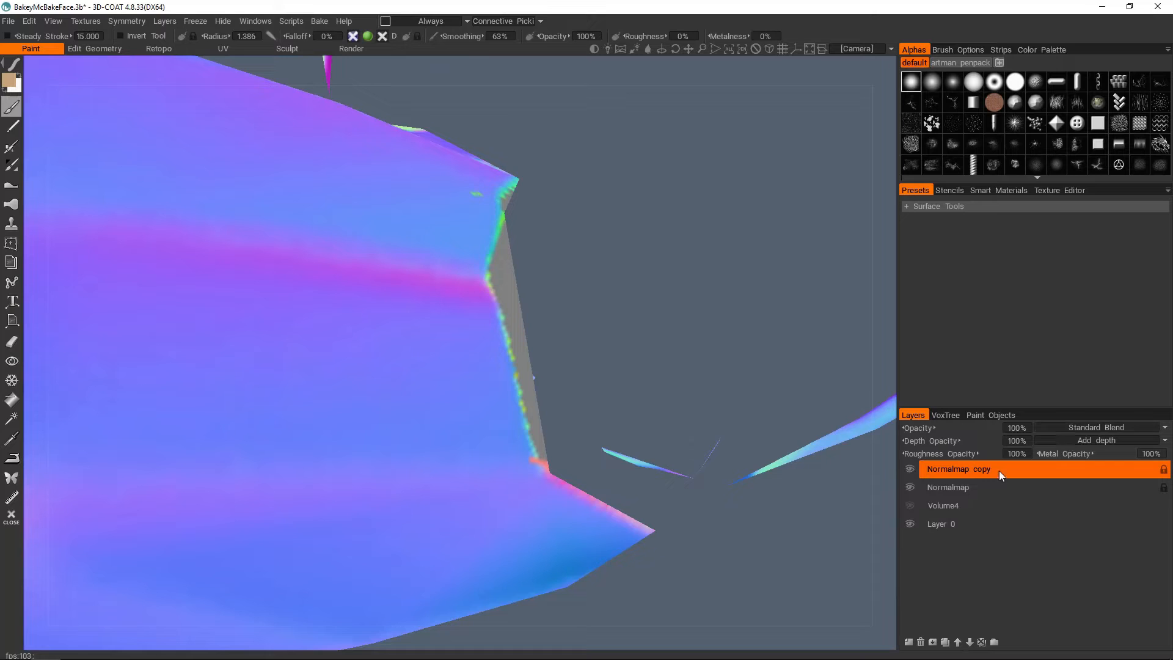
right_click(968, 468)
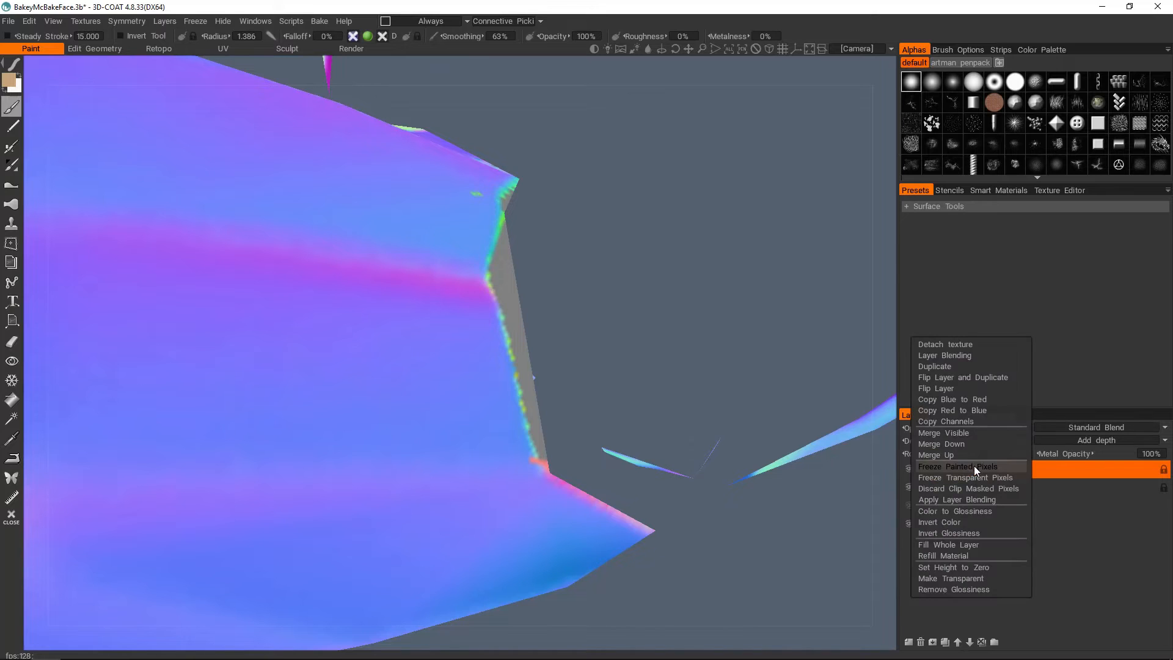
left_click(955, 347)
Paint over the middle of the grey hole on the leaning crystal using a sampled neighbouring colour, radius 0.875 and 48% opacity.
mouse_move(464, 348)
left_mouse_down("alt")
mouse_move(433, 348)
mouse_move(456, 360)
mouse_move(459, 340)
left_mouse_up("alt")
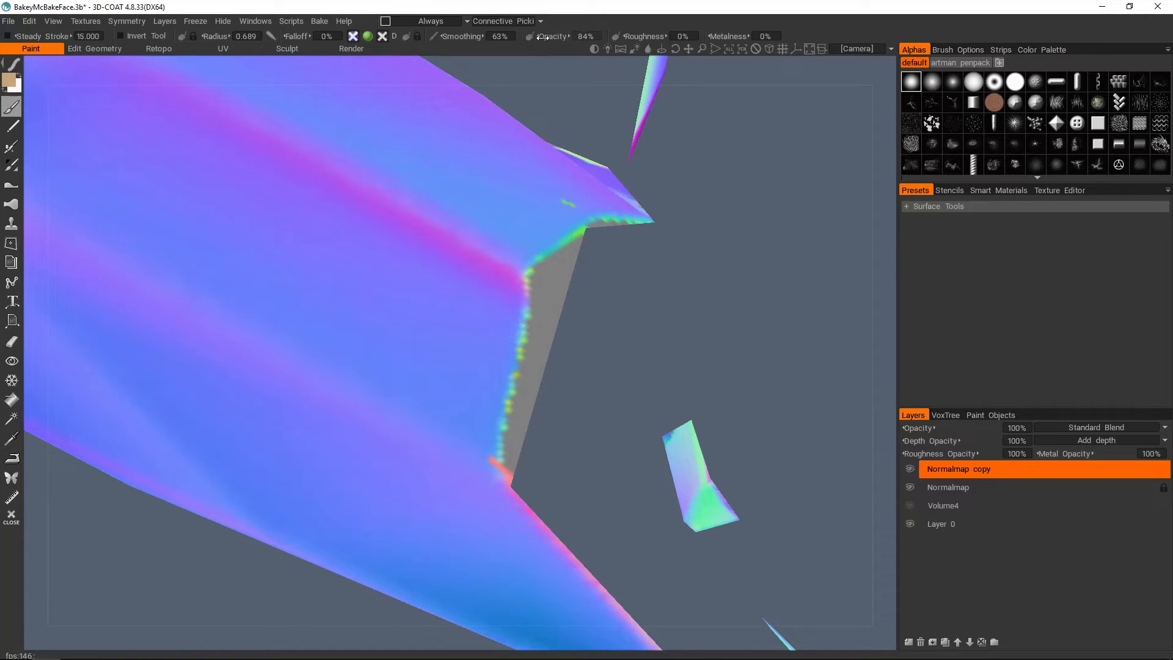
mouse_move(458, 274)
left_mouse_down("alt")
mouse_move(378, 328)
mouse_move(461, 334)
mouse_move(440, 301)
left_mouse_up("alt")
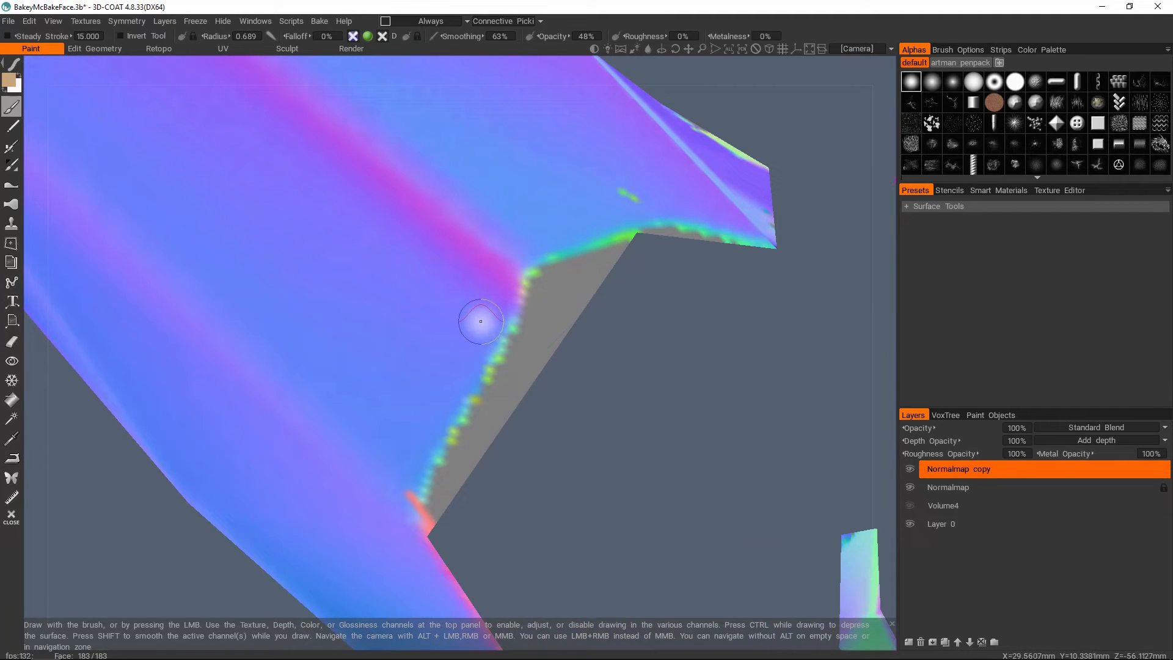
key("bracketright")
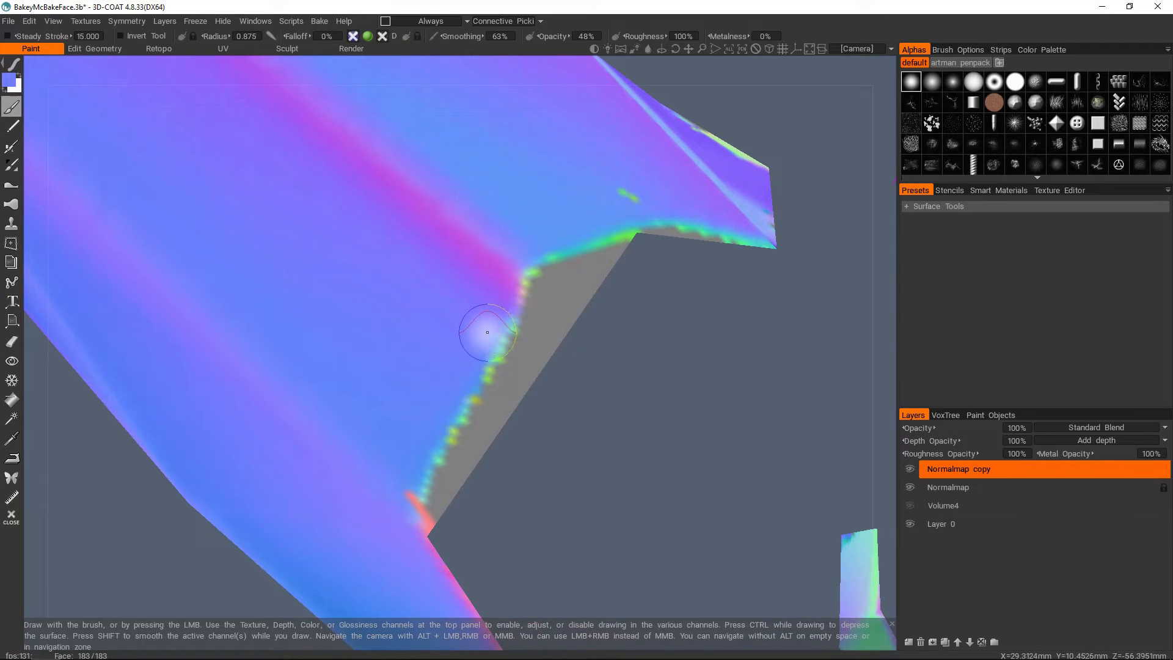
mouse_move(509, 349)
left_mouse_down()
mouse_move(471, 327)
mouse_move(519, 369)
mouse_move(469, 351)
left_mouse_up()
key("ctrl+z")
mouse_move(502, 388)
left_mouse_down()
mouse_move(453, 387)
mouse_move(495, 427)
mouse_move(466, 393)
mouse_move(445, 411)
mouse_move(484, 452)
left_mouse_up()
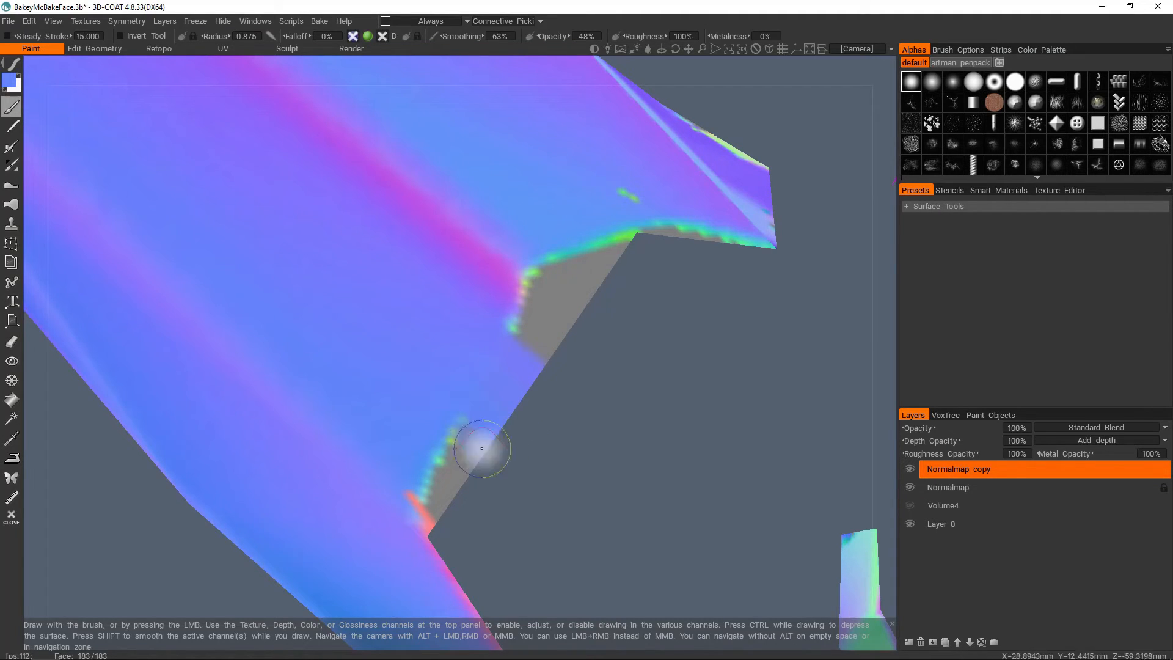
mouse_move(446, 419)
left_mouse_down()
mouse_move(469, 440)
mouse_move(406, 392)
mouse_move(468, 476)
left_mouse_up()
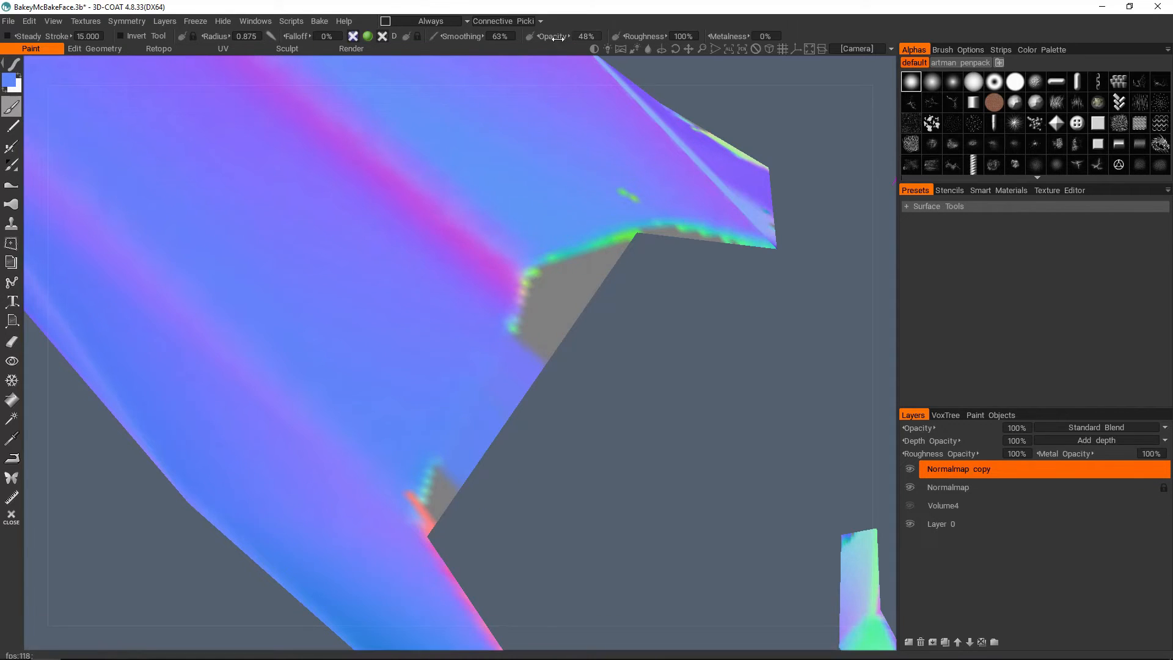
Set the brush opacity to 68% and paint over the remaining grey areas along the leaning crystal's base edge.
left_click_drag(578, 37, 580, 35)
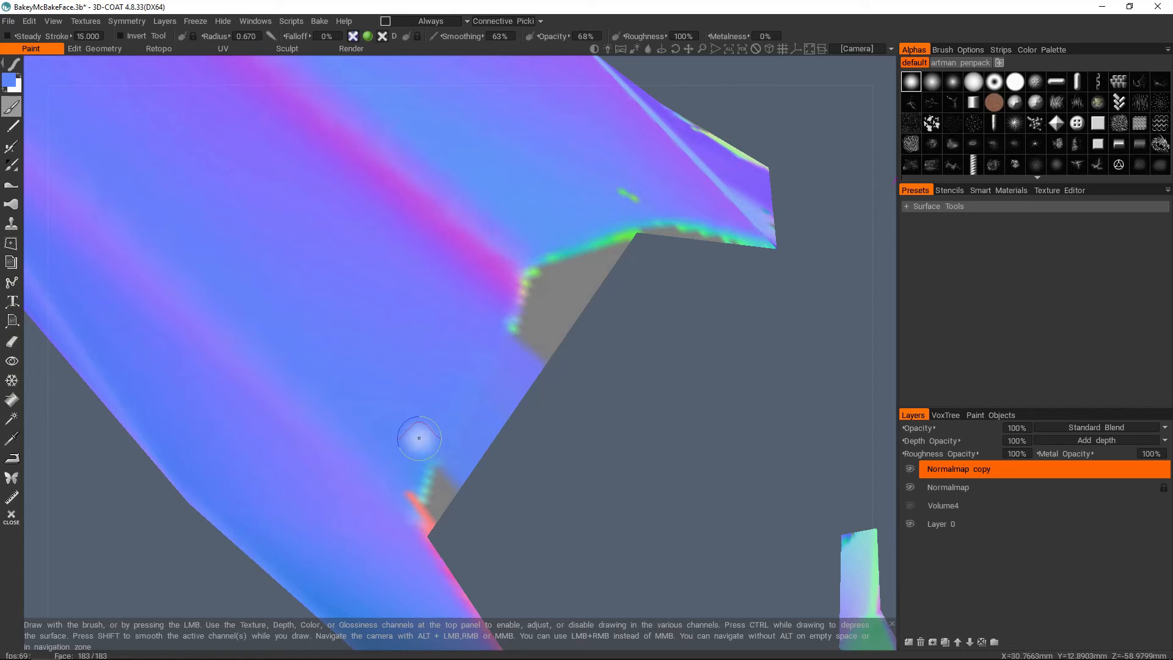
mouse_move(422, 444)
left_mouse_down()
mouse_move(411, 450)
mouse_move(429, 467)
mouse_move(419, 461)
mouse_move(427, 492)
mouse_move(403, 475)
mouse_move(446, 531)
left_mouse_up()
mouse_move(410, 492)
left_mouse_down("alt")
mouse_move(450, 411)
mouse_move(479, 419)
mouse_move(538, 357)
mouse_move(543, 320)
mouse_move(474, 320)
mouse_move(432, 358)
mouse_move(473, 382)
left_mouse_up("alt")
mouse_move(505, 309)
left_mouse_down("alt")
mouse_move(420, 362)
mouse_move(467, 398)
mouse_move(562, 428)
left_mouse_up("alt")
mouse_move(487, 369)
left_mouse_down("alt")
mouse_move(477, 364)
mouse_move(540, 382)
left_mouse_up("alt")
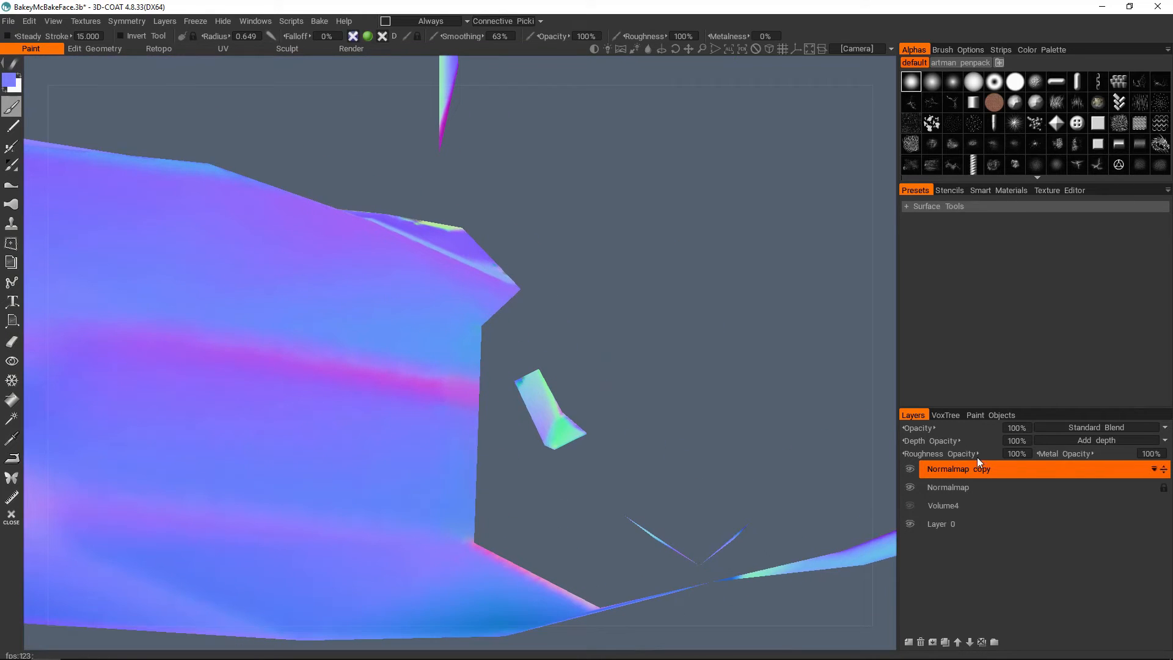
Show paint objects 2 and 1 together and examine the junction between the two crystals for remaining holes.
left_click(957, 414)
left_click(972, 415)
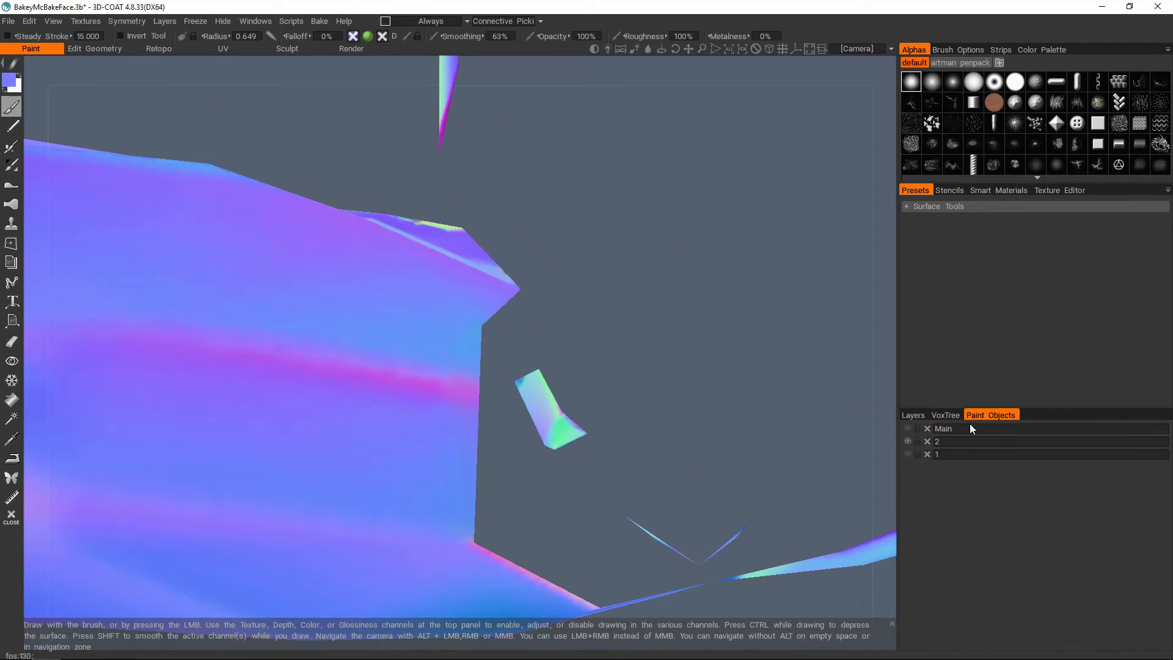
left_click(908, 441)
left_click(908, 428)
left_click(908, 454)
left_click(908, 429)
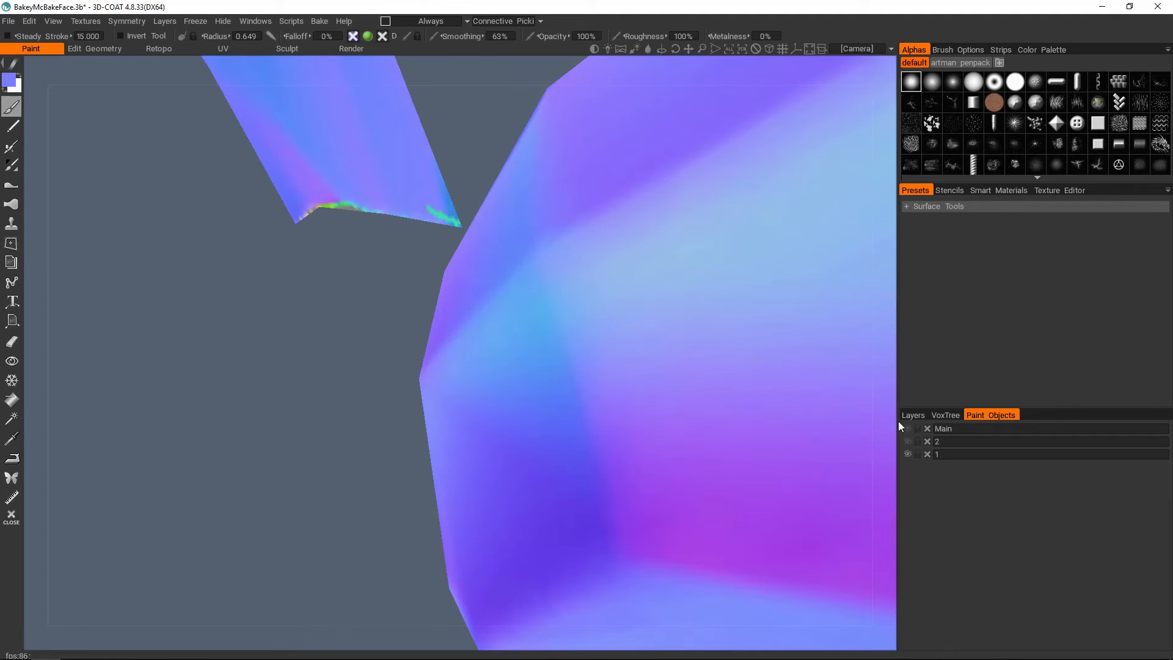
left_click(907, 441)
left_click_drag(530, 364, 667, 283, "alt")
right_click_drag(667, 282, 526, 364, "alt")
left_click_drag(525, 364, 426, 336, "alt")
middle_click_drag(426, 335, 474, 311, "alt")
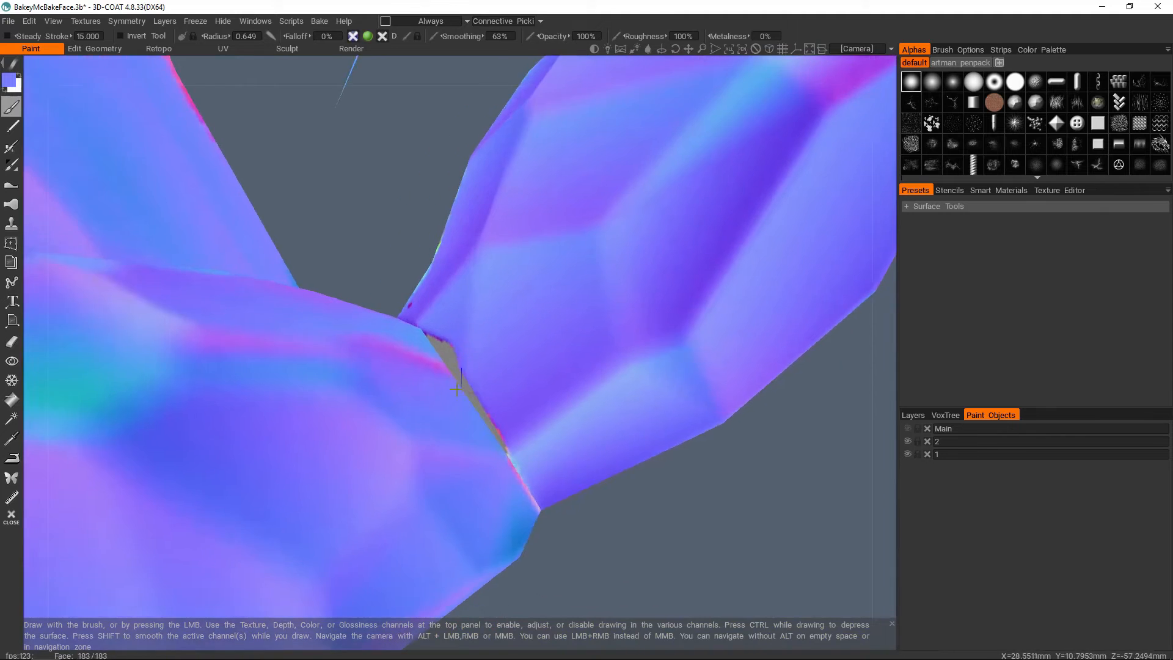
right_click_drag(474, 312, 552, 385, "alt")
Isolate paint object 1 and paint a sampled neighbouring colour over the grey hole along its lower edge on Normalmap copy.
left_click(908, 453)
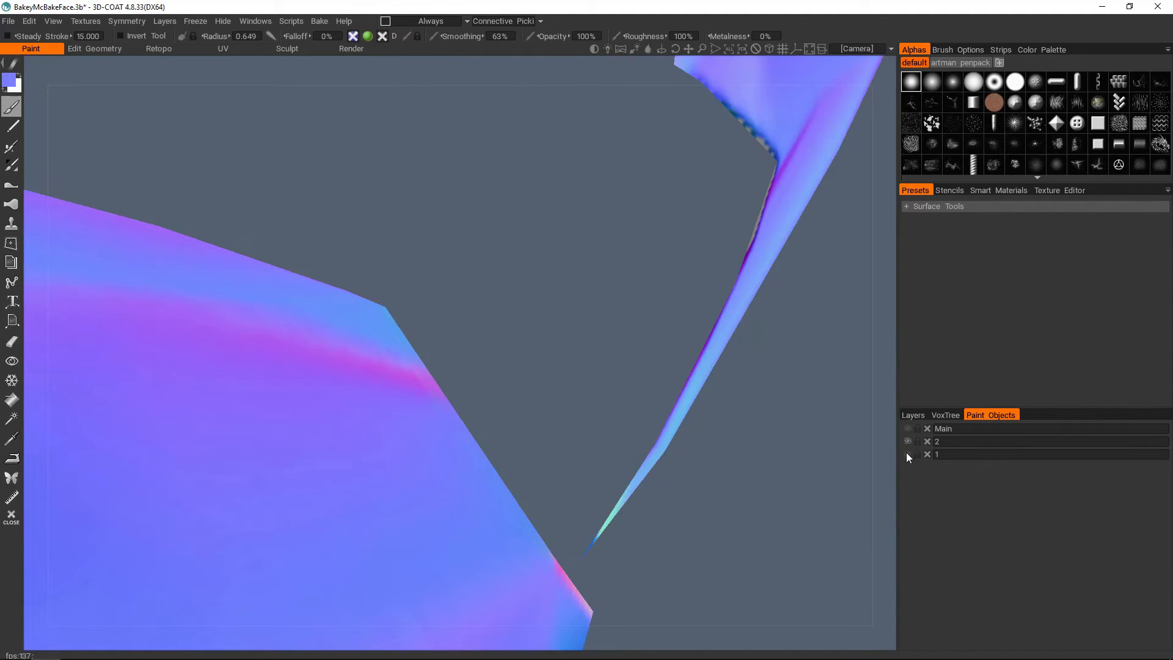
left_click(908, 454)
left_click(907, 441)
mouse_move(569, 379)
right_mouse_down("alt")
mouse_move(576, 324)
mouse_move(545, 337)
mouse_move(552, 359)
right_mouse_up("alt")
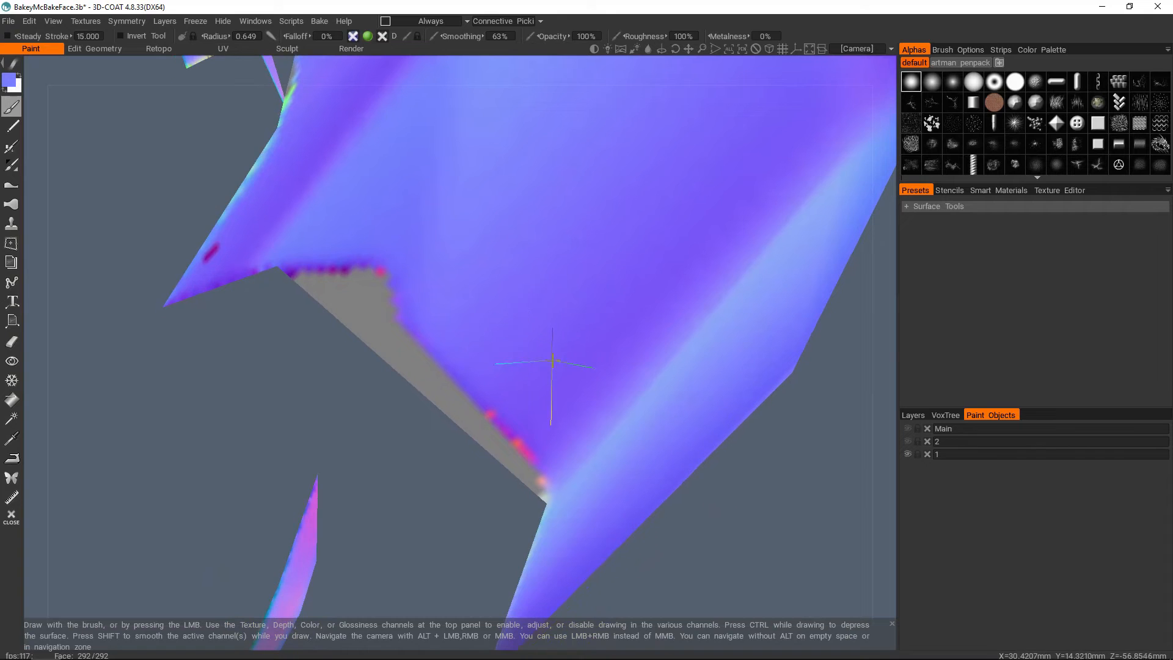
left_click(912, 415)
key("v")
left_click_drag(548, 482, 475, 420)
mouse_move(489, 373)
left_mouse_down()
mouse_move(438, 267)
mouse_move(395, 301)
left_mouse_up()
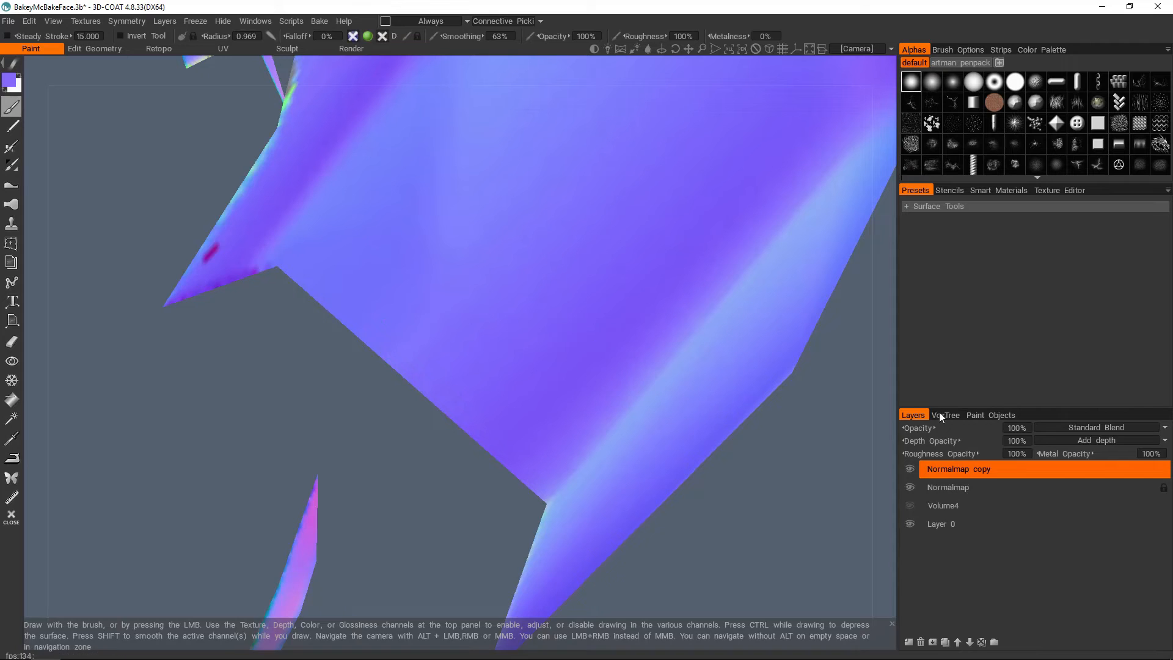
Show paint objects Main, 2 and 1 together and examine the painted junction between the crystals.
left_click(991, 415)
left_click(907, 441)
left_click(907, 441)
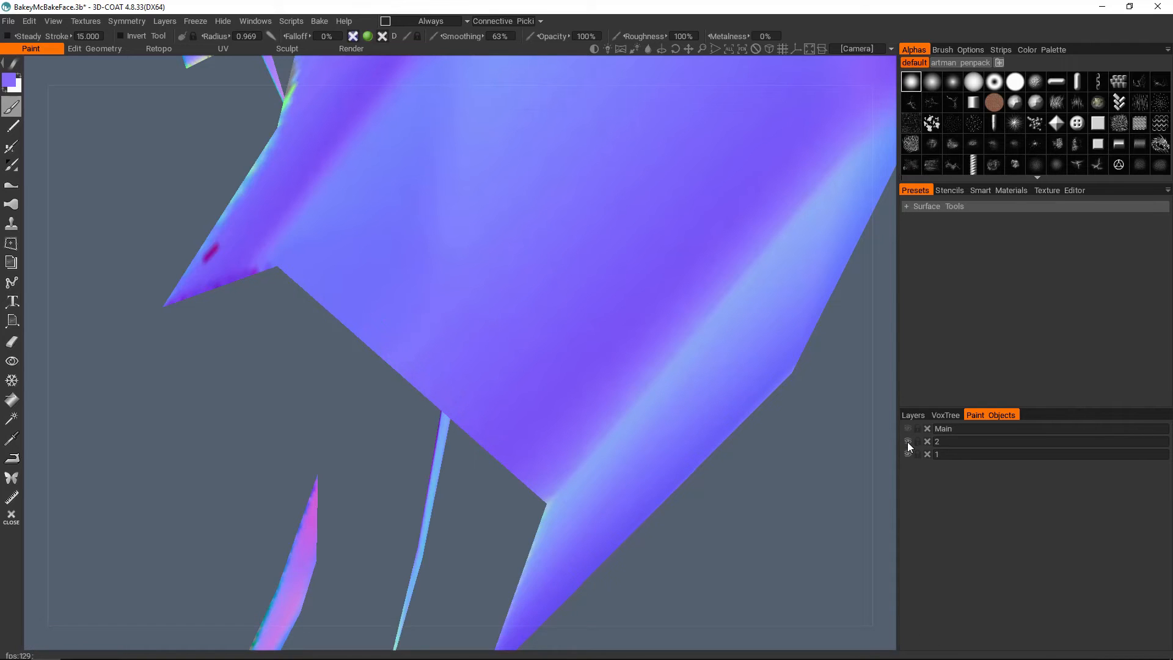
left_click(907, 428)
left_click(907, 441)
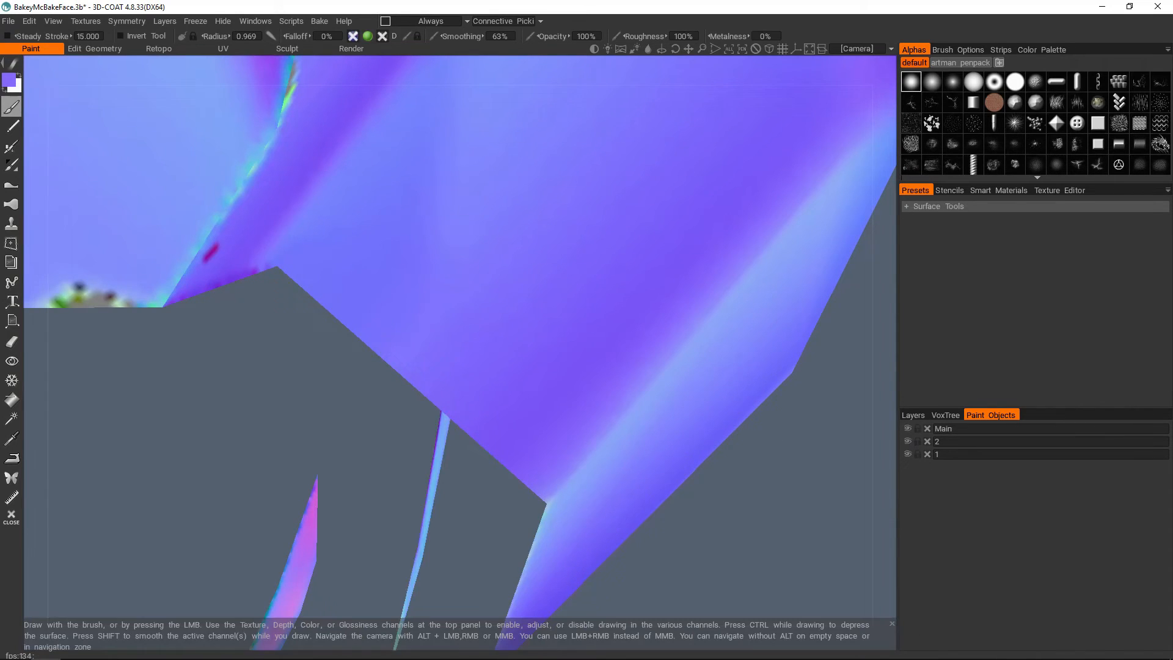
scroll(447, 394, "down", 5)
left_click_drag(447, 394, 570, 428, "alt")
scroll(570, 428, "up", 6)
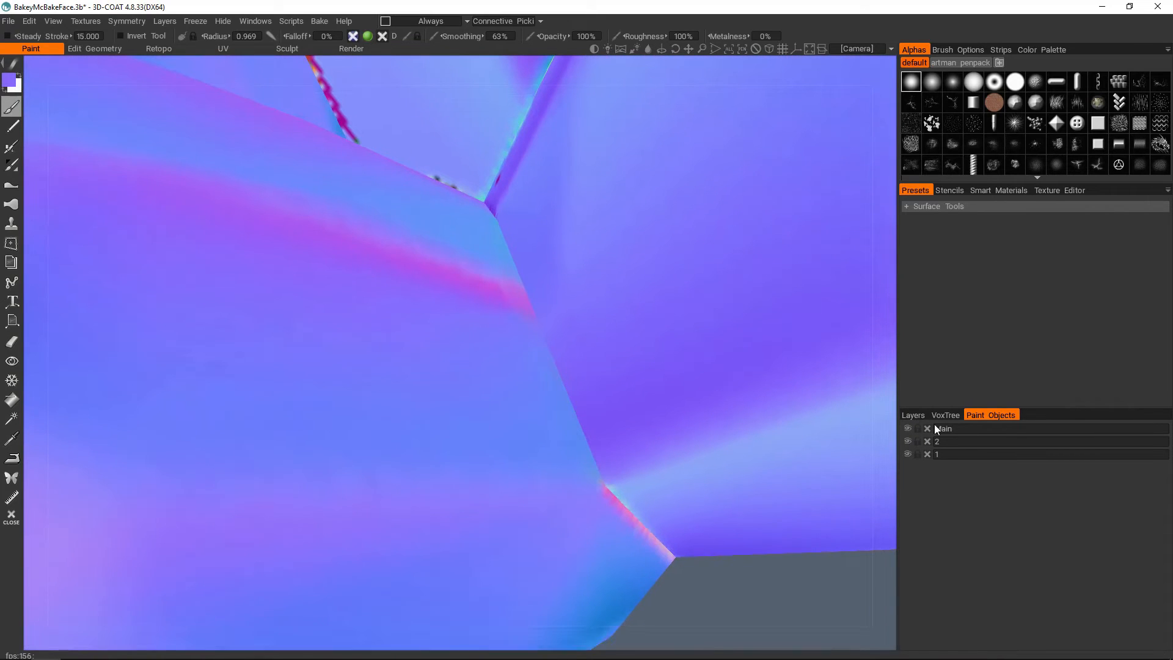
Compare the painted Normalmap copy with the original Normalmap at the junction and leave only the copy of the two visible.
left_click(943, 415)
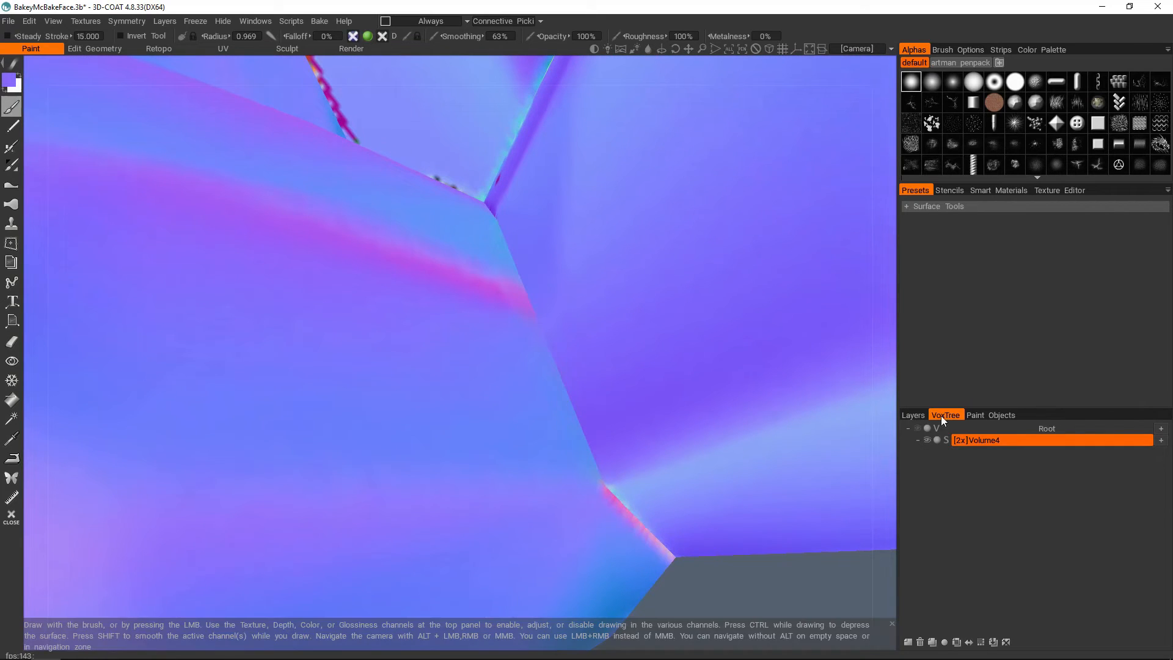
left_click(913, 416)
left_click(910, 470)
left_click(937, 486)
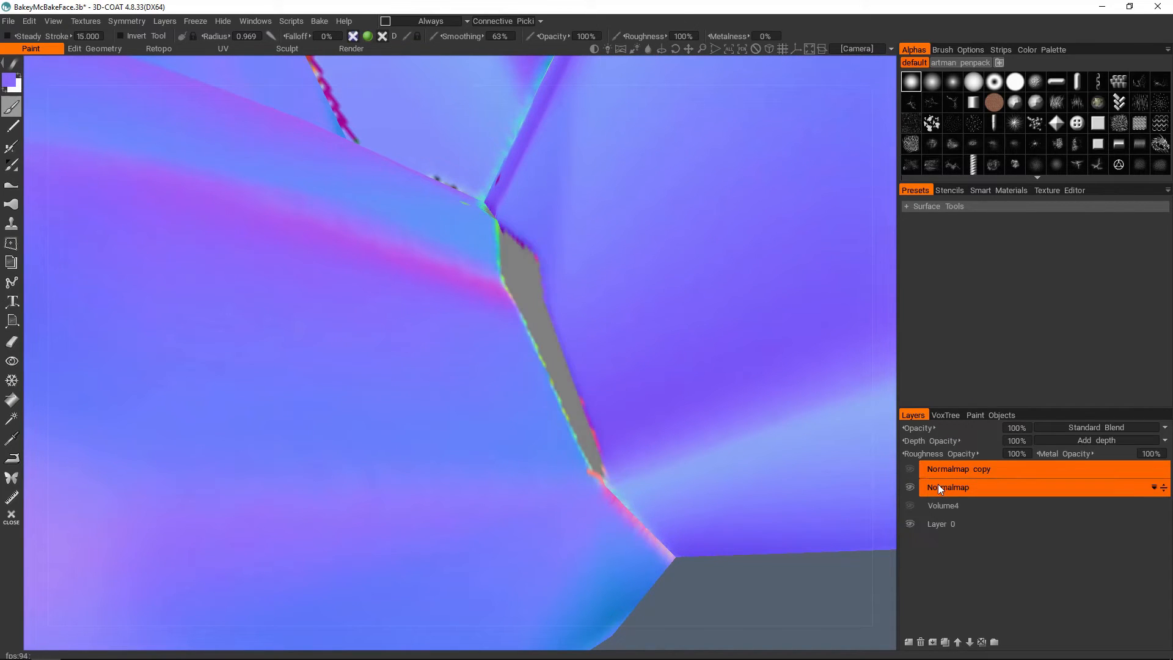
mouse_move(643, 405)
left_mouse_down("alt")
mouse_move(622, 355)
mouse_move(649, 390)
left_mouse_up("alt")
left_click(911, 469)
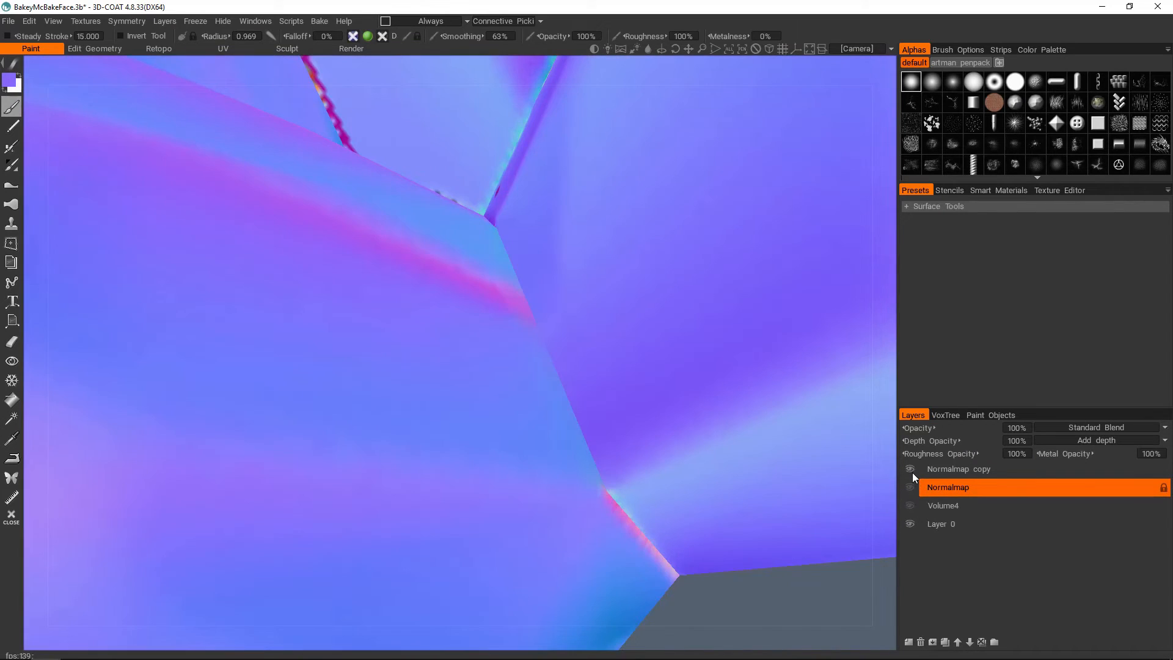
Set the blending of both the Normalmap and Normalmap copy layers to Normal Map.
left_click(980, 470, "ctrl")
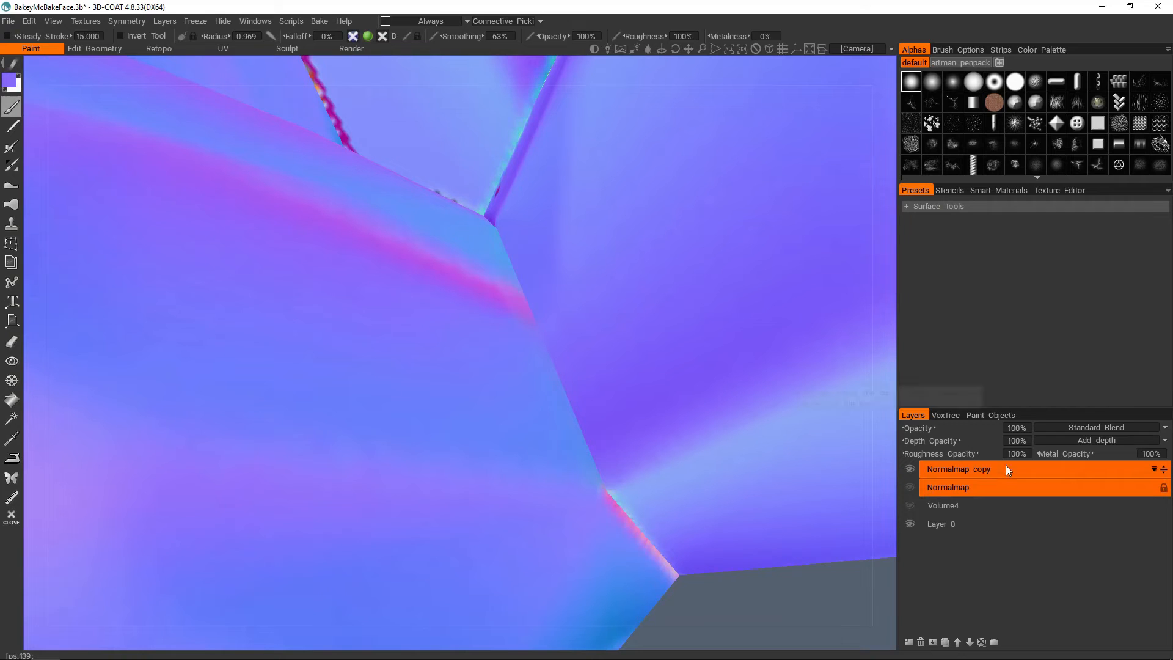
left_click(1005, 466, "ctrl")
left_click(1070, 426)
left_click(1069, 367)
left_click(947, 472, "ctrl")
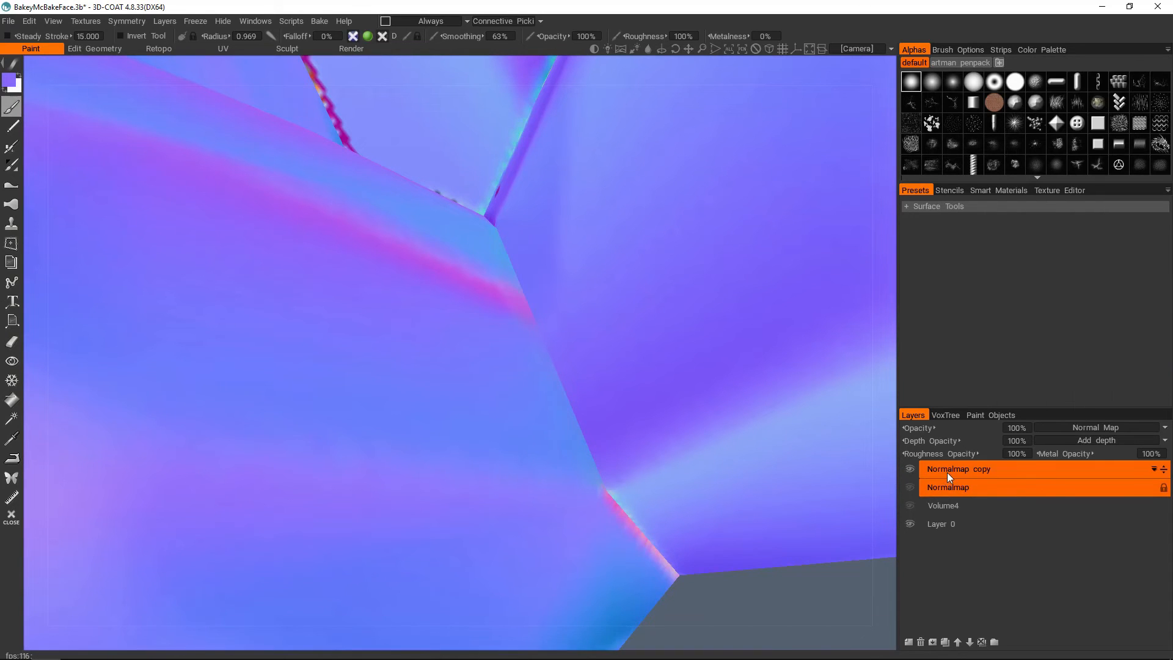
left_click(948, 471)
left_click(1091, 427)
left_click(1075, 368)
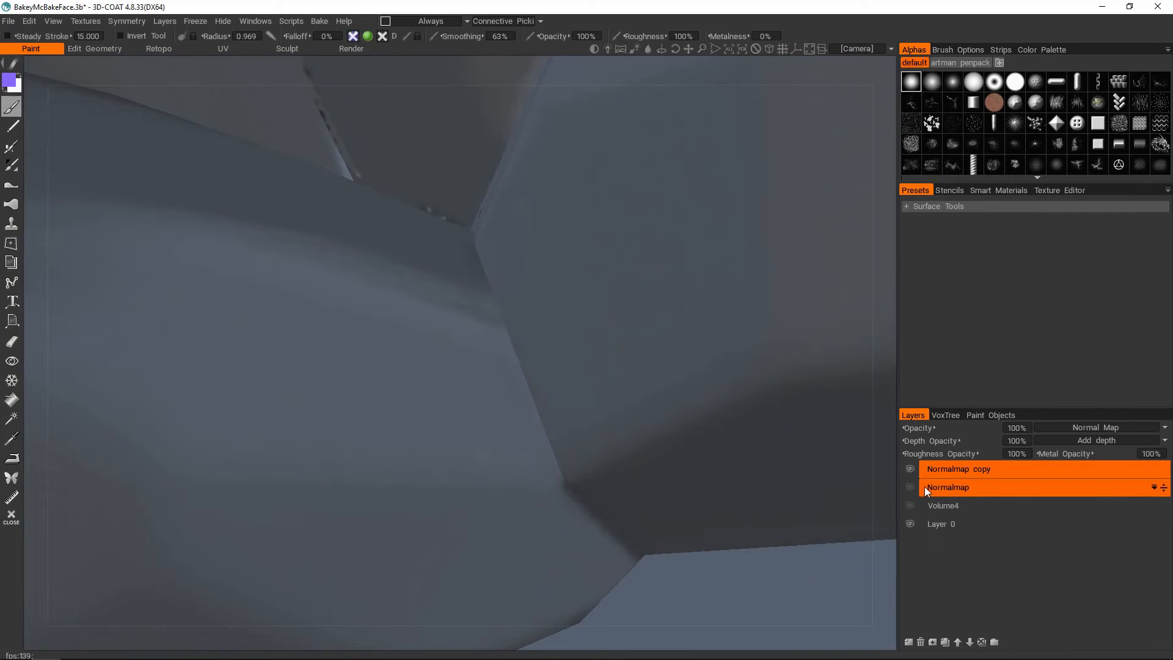
Toggle Normalmap copy and Normalmap to compare the painted and original junction in shaded view, ending on the copy.
left_click(909, 470)
left_click(909, 486)
mouse_move(542, 360)
left_mouse_down("alt")
mouse_move(563, 375)
mouse_move(482, 288)
left_mouse_up("alt")
left_click(909, 487)
left_click(909, 469)
left_click_drag(513, 294, 568, 385, "alt")
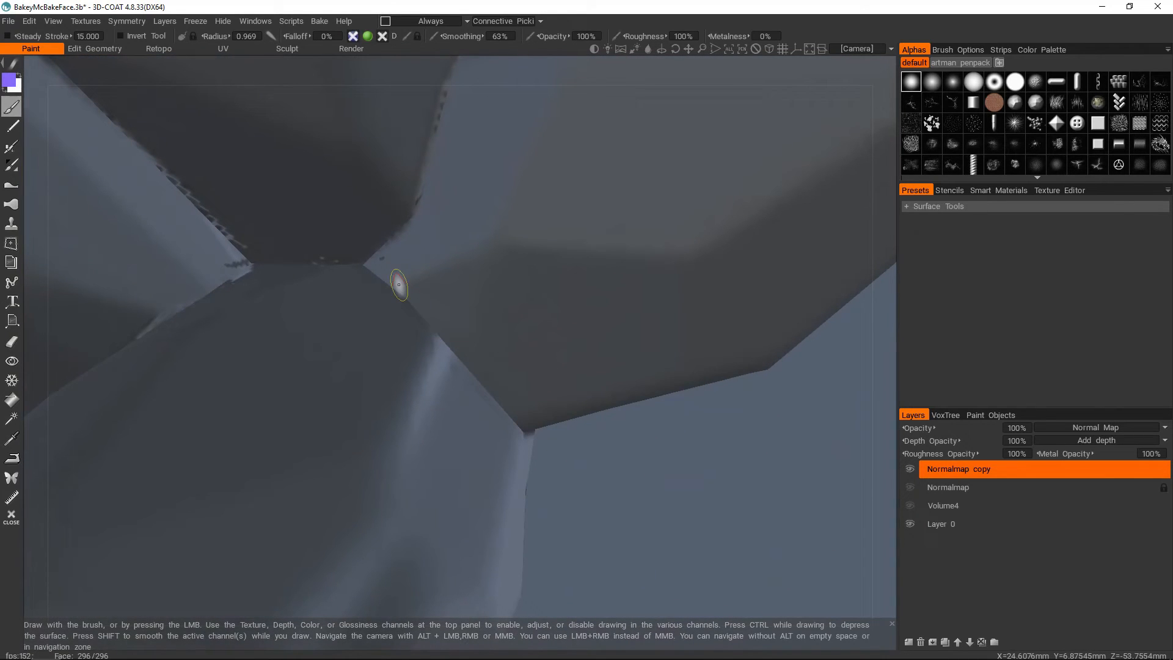
left_click_drag(493, 381, 483, 343, "alt")
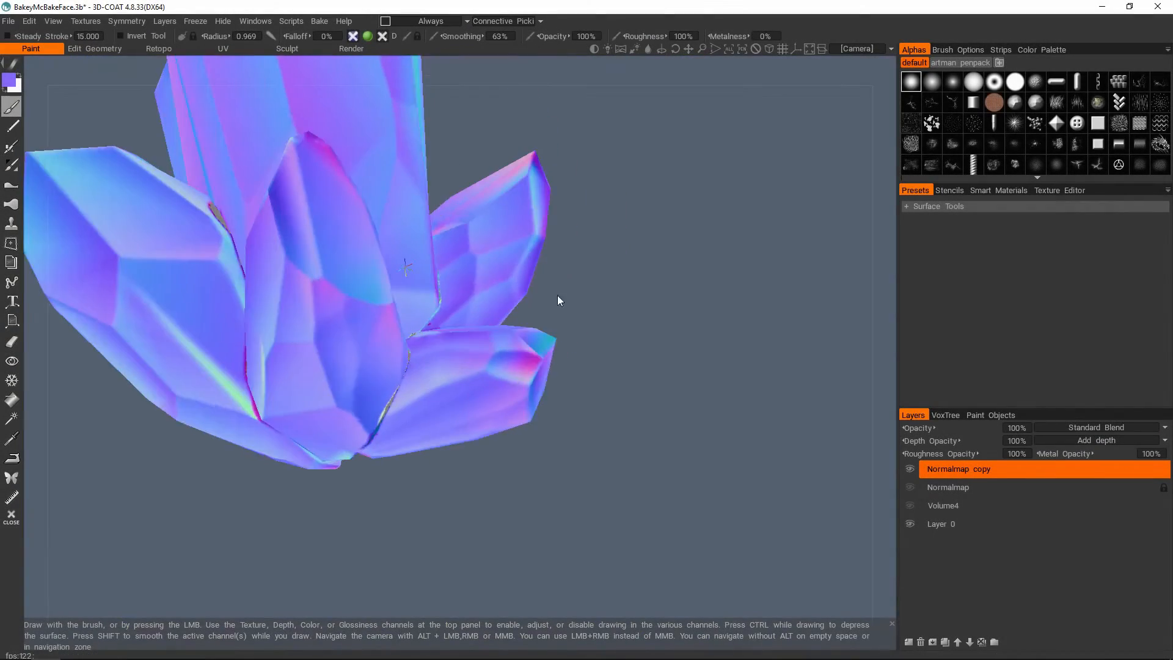
Examine the flat-shaded normal map across the whole crystal cluster from several sides for remaining junction artifacts.
left_click_drag(557, 296, 454, 374, "alt")
right_click_drag(454, 374, 427, 372, "alt")
left_click_drag(427, 372, 573, 362, "alt")
right_click_drag(573, 363, 521, 272, "alt")
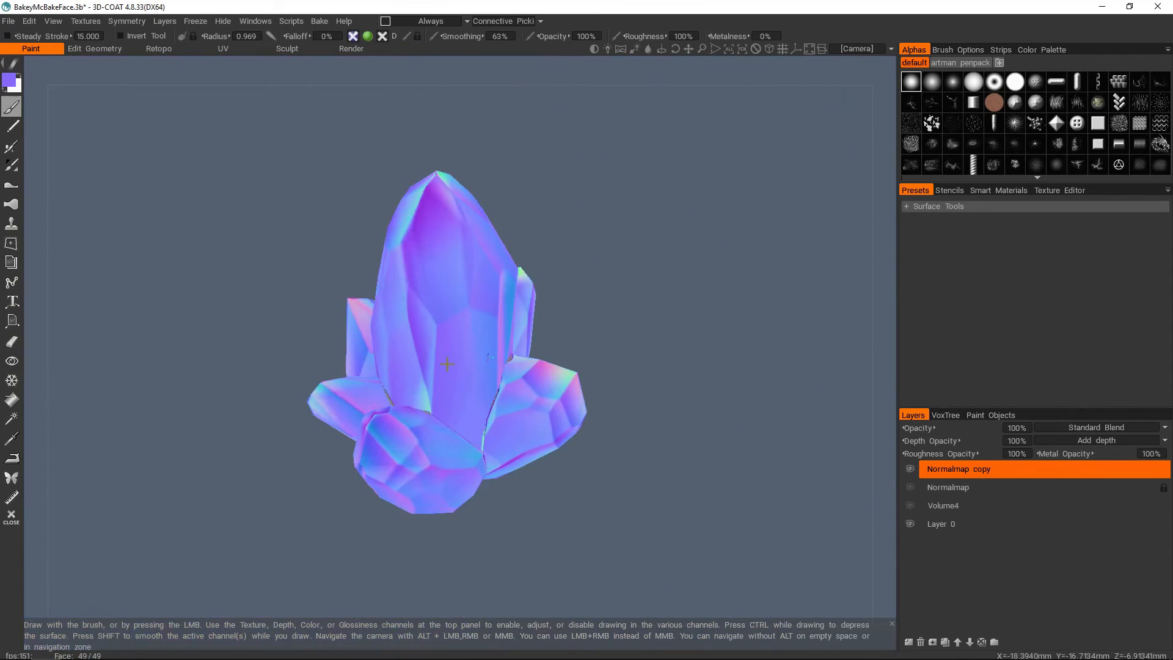
left_click_drag(521, 272, 520, 376, "alt")
right_click_drag(519, 375, 335, 244, "alt")
left_click_drag(336, 244, 458, 437, "alt")
right_click_drag(458, 437, 507, 374, "alt")
middle_click_drag(507, 374, 482, 372, "alt")
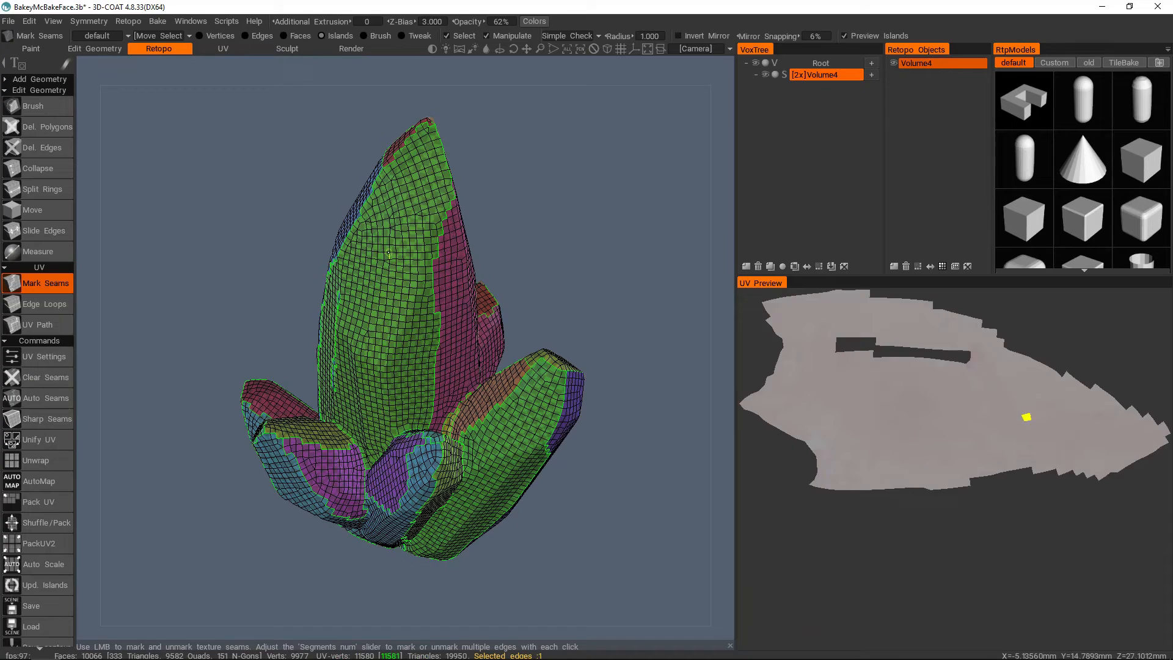
Bake the dense crystal cluster retopo mesh into a paint object with a normal map.
left_click_drag(420, 291, 433, 323, "alt")
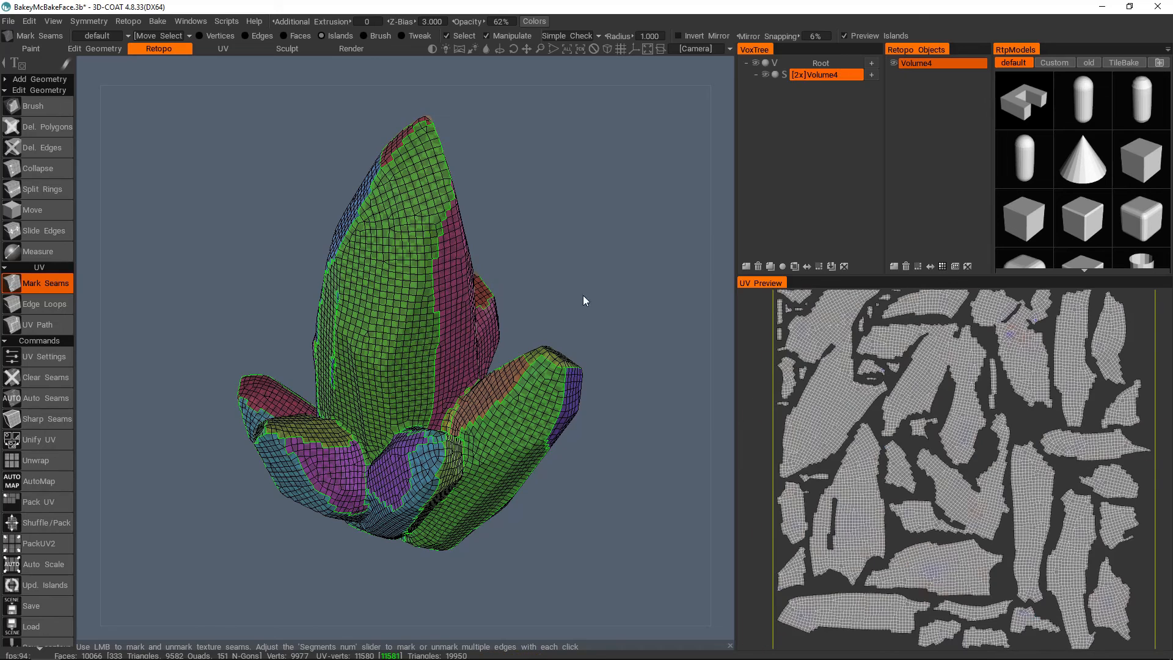
left_click(158, 21)
left_click(196, 147)
left_click(534, 250)
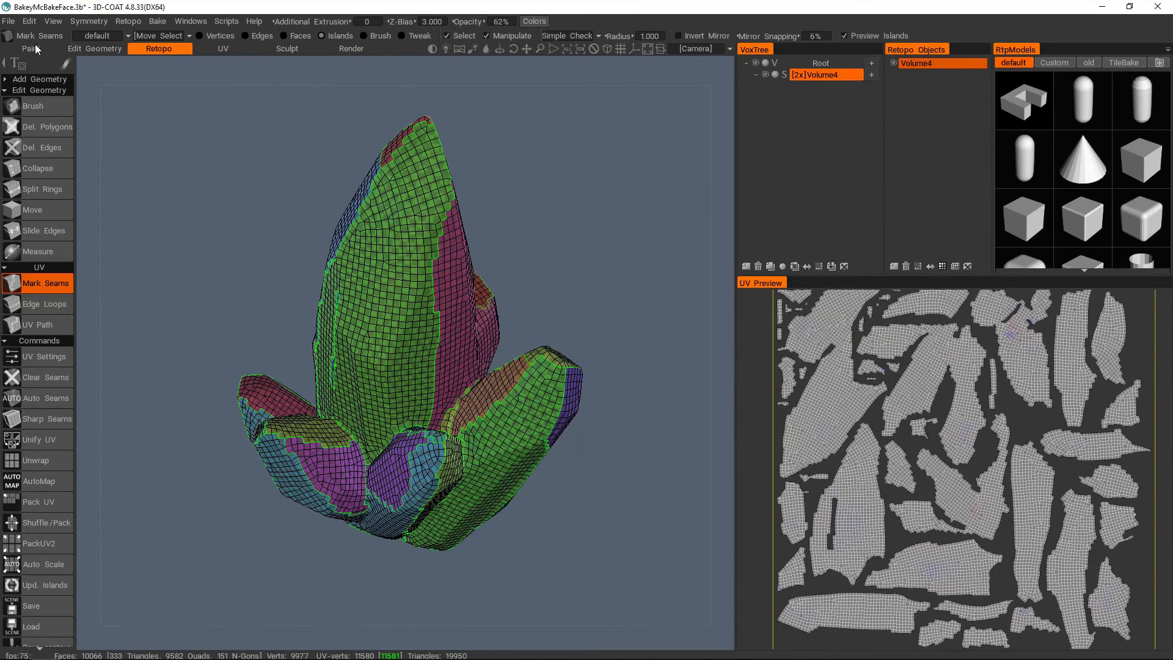
Switch to the Paint room and show the layers of the newly baked object.
left_click(34, 47)
left_click(947, 414)
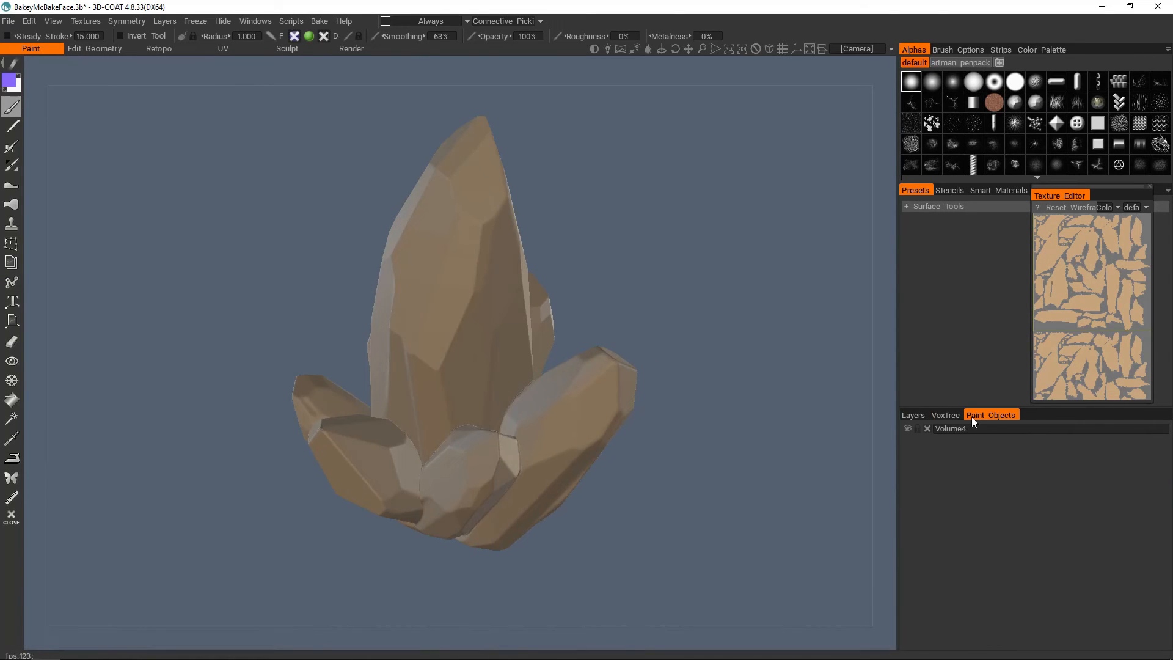
left_click(916, 416)
Examine the new bake where the small crystals meet the main one, in shaded view and with the wireframe overlaid.
scroll(546, 427, "up", 5)
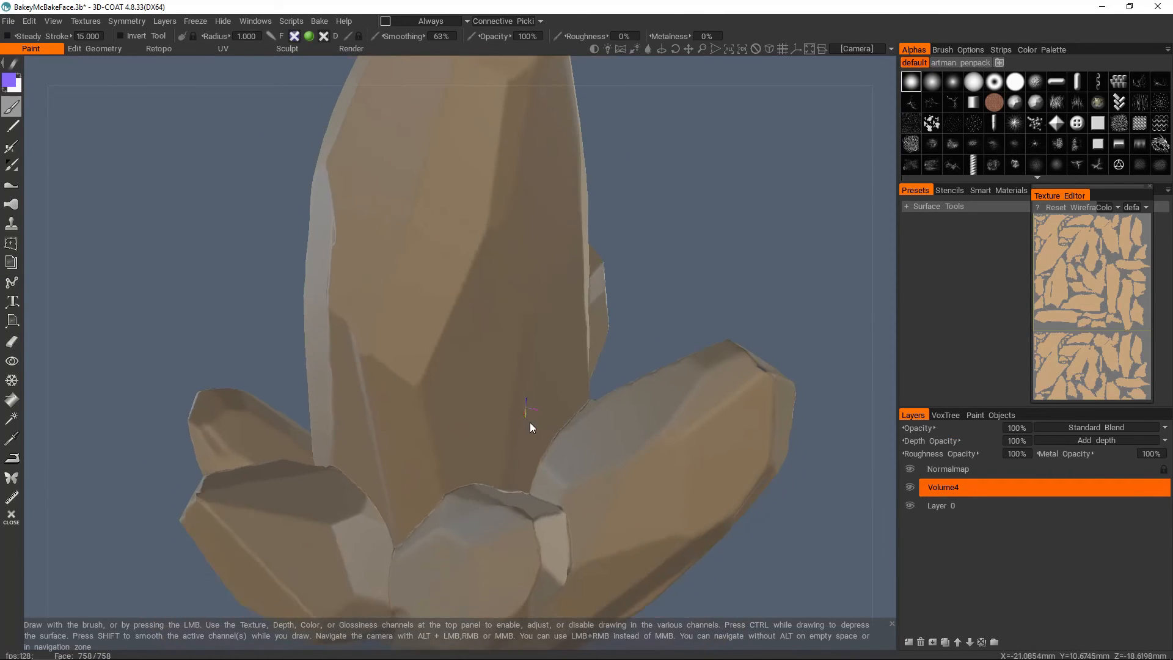
scroll(530, 423, "down", 2)
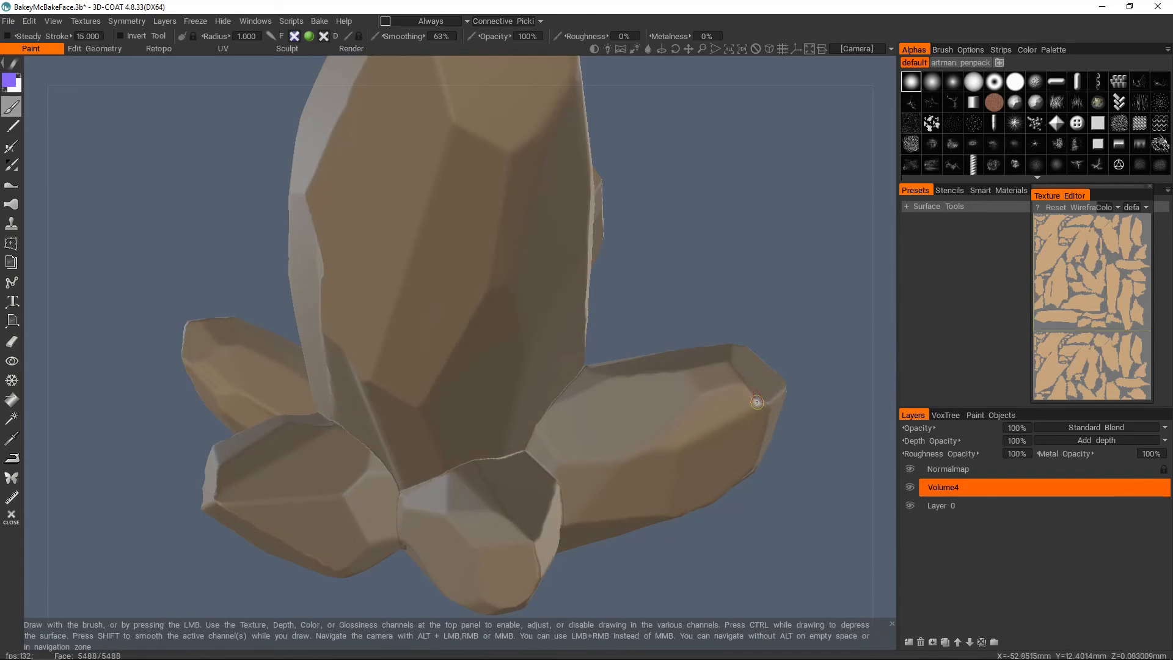
middle_click_drag(496, 415, 484, 365, "alt")
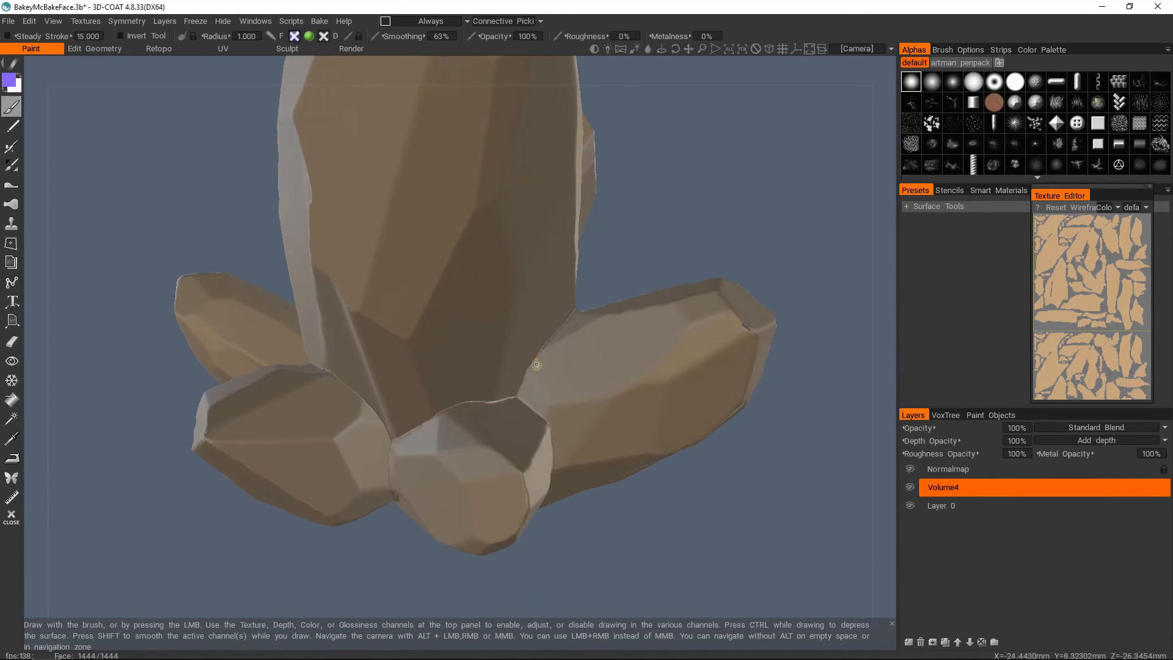
left_click_drag(508, 384, 505, 334, "alt")
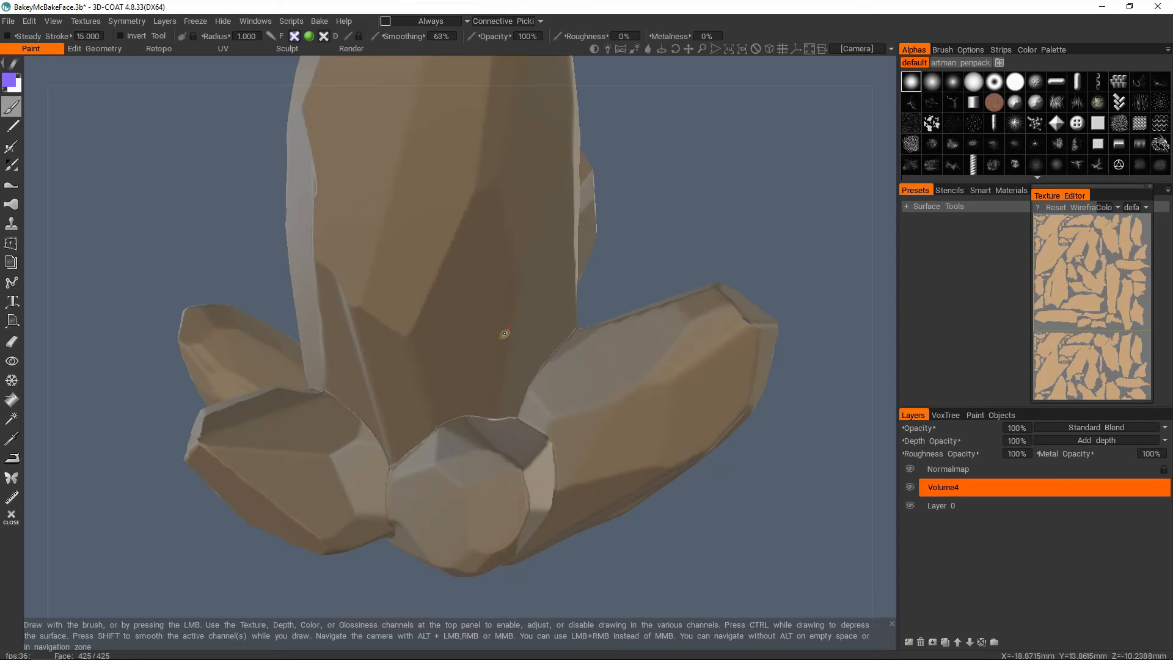
scroll(489, 332, "up", 3)
key("w")
left_click_drag(479, 361, 542, 342, "alt")
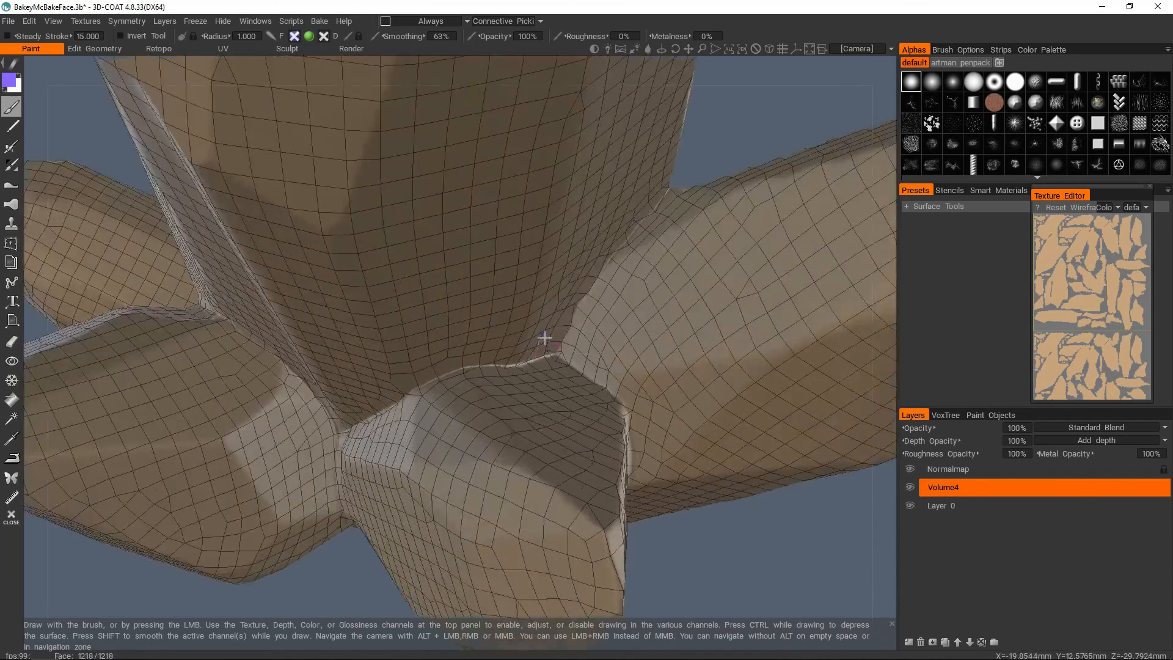
scroll(562, 333, "up", 3)
left_click_drag(568, 259, 541, 362, "alt")
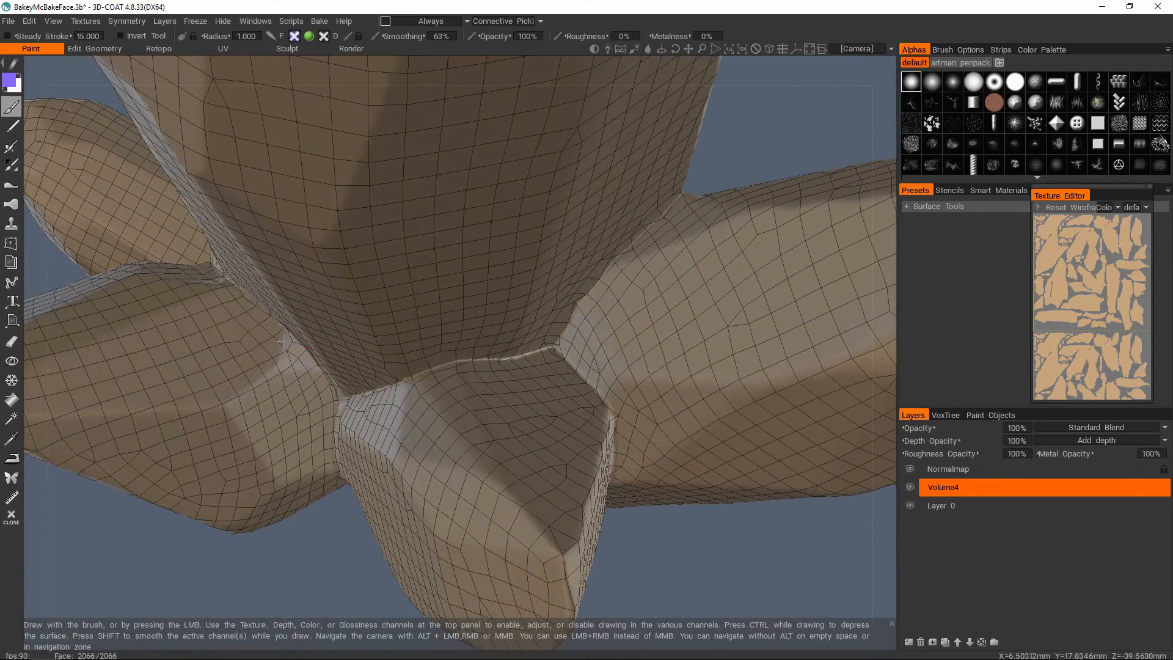
scroll(417, 350, "down", 3)
left_click_drag(495, 369, 458, 373, "alt")
scroll(510, 354, "up", 5)
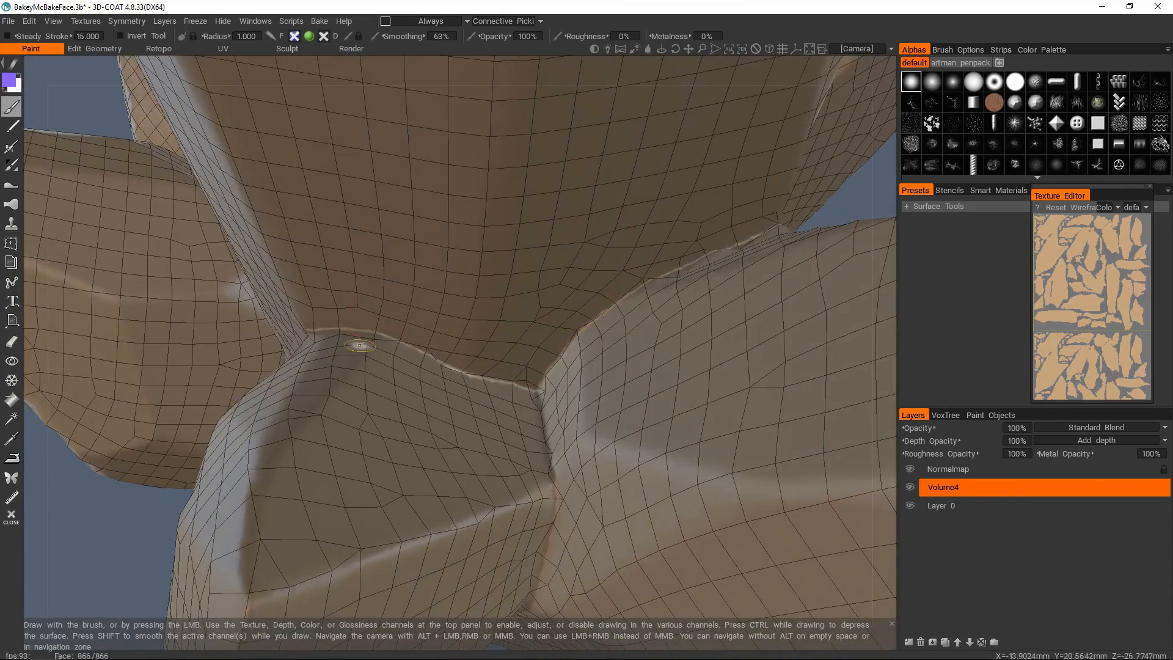
Toggle the wireframe off and inspect the shaded junctions and the whole crystal cluster for remaining gaps.
key("w")
scroll(419, 322, "down", 4)
key("w")
left_click_drag(450, 317, 551, 315, "alt")
key("w")
scroll(486, 337, "up", 3)
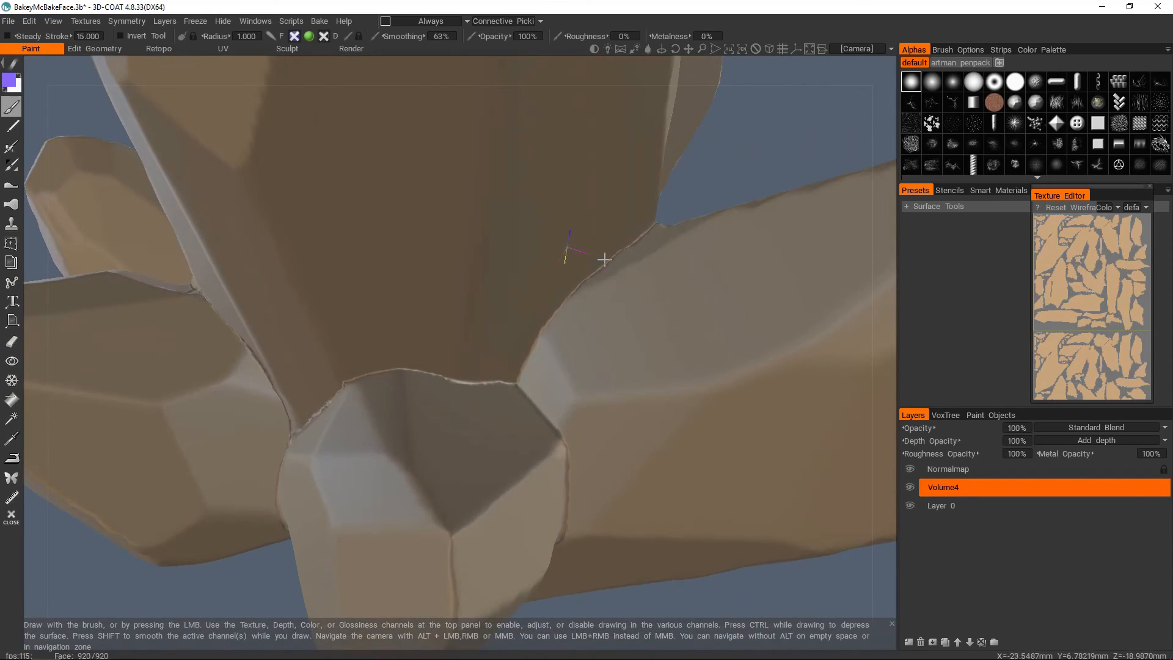
left_click_drag(428, 305, 448, 364, "alt")
scroll(459, 348, "down", 5)
scroll(452, 349, "up", 1)
scroll(442, 349, "down", 1)
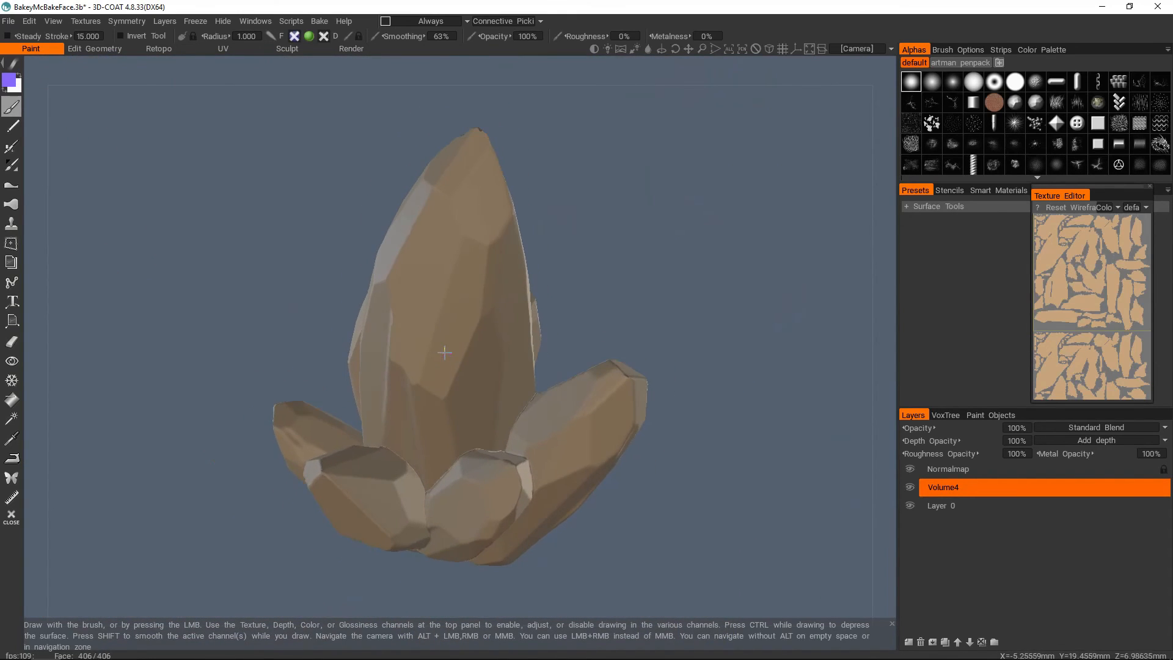
scroll(451, 359, "up", 2)
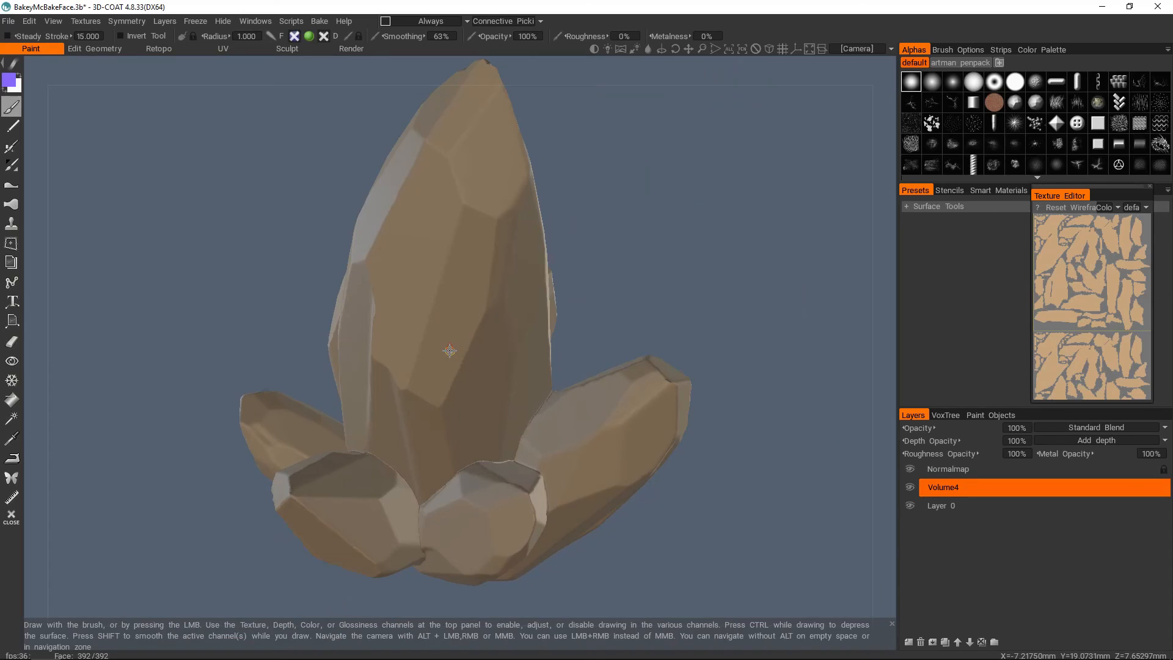